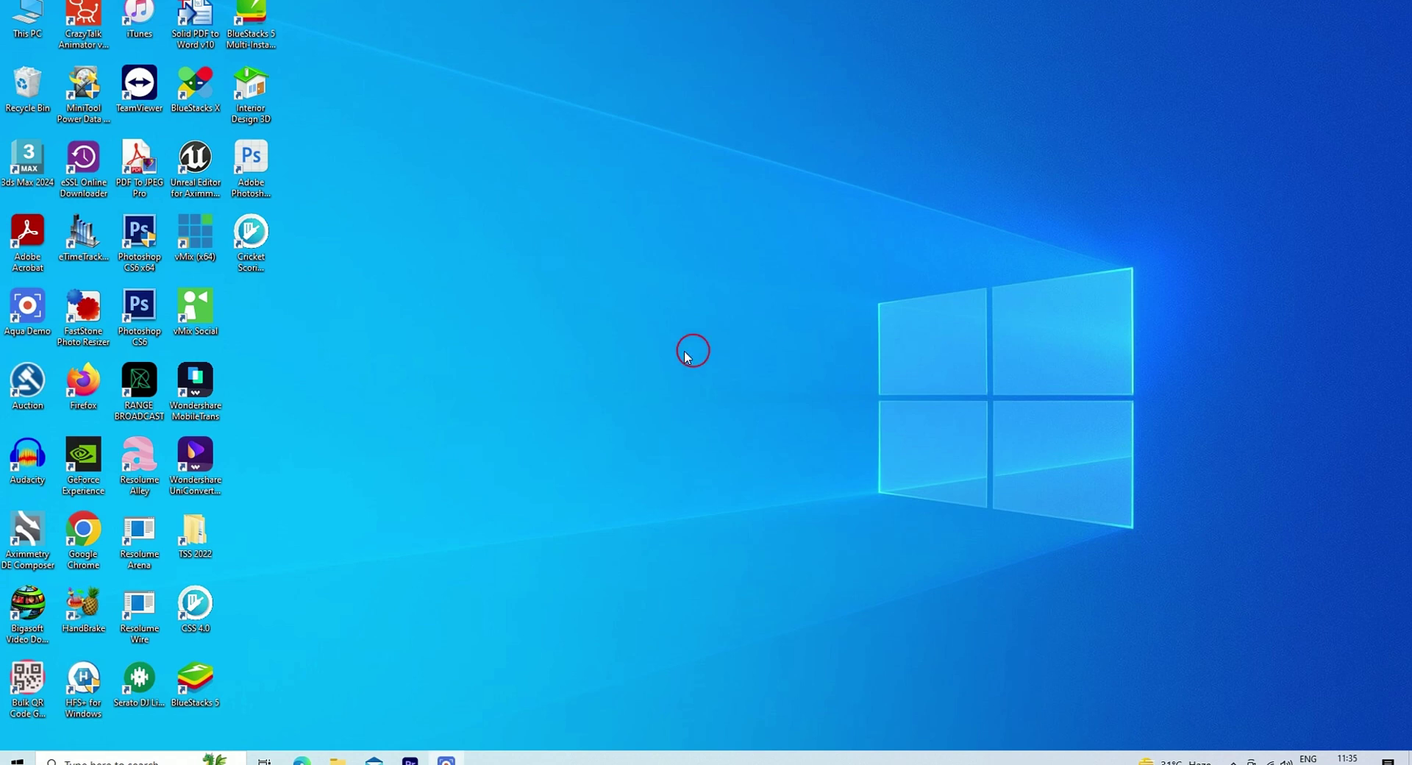
Launch Cricket Scoring System 4.0 from its desktop shortcut
{"action": "left_click", "coordinate": [264, 240]}
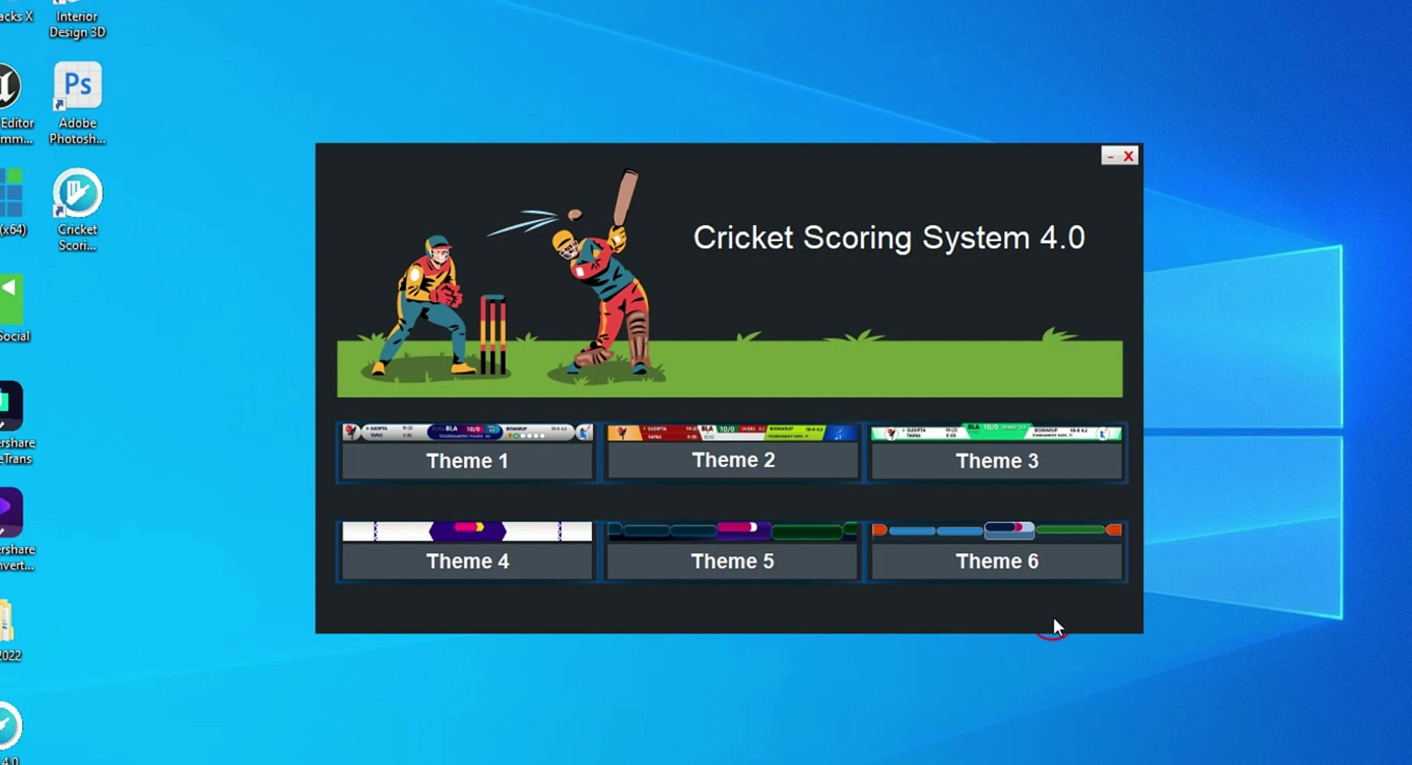
Open the Theme 6 scoring control panel and move it toward the top-left
{"action": "left_click", "coordinate": [1021, 565]}
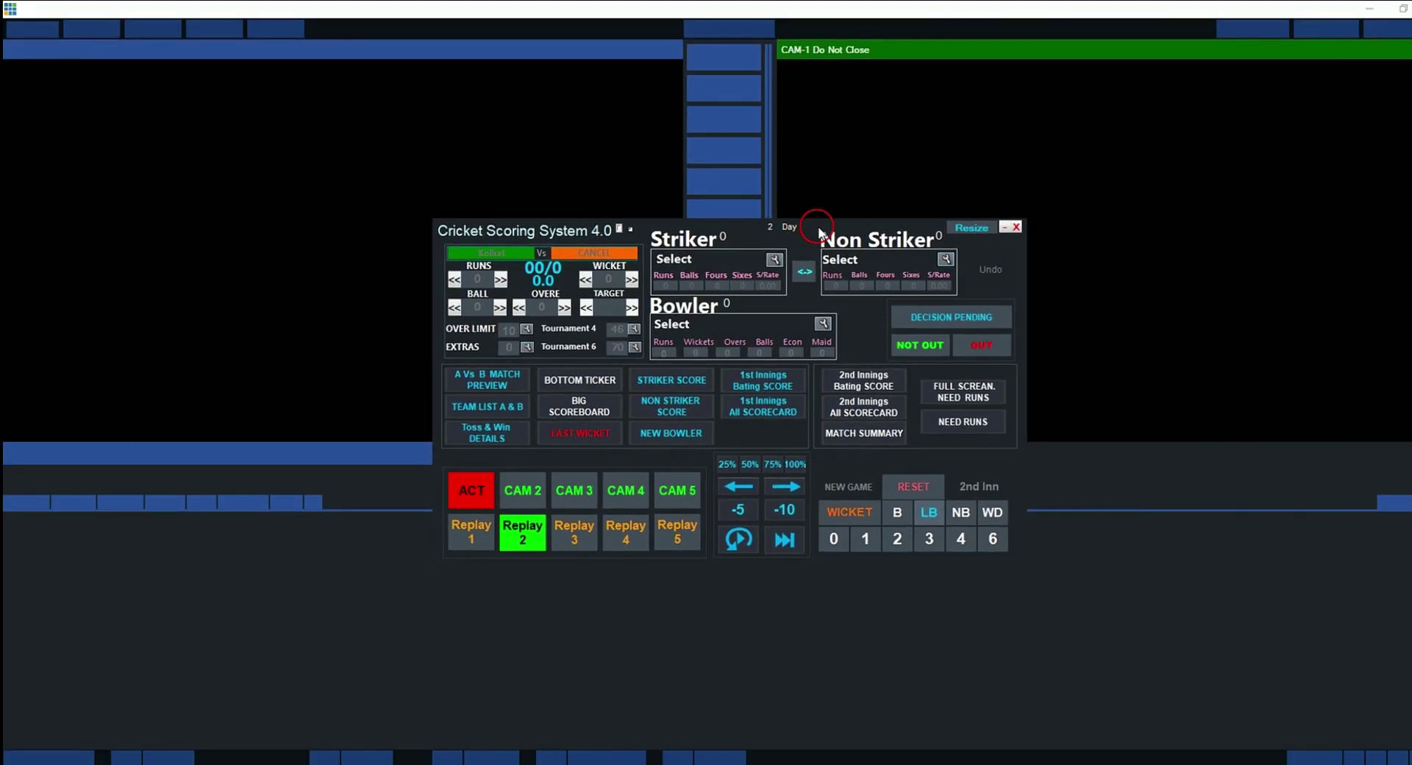
{"action": "left_click_drag", "start_coordinate": [861, 329], "coordinate": [456, 180]}
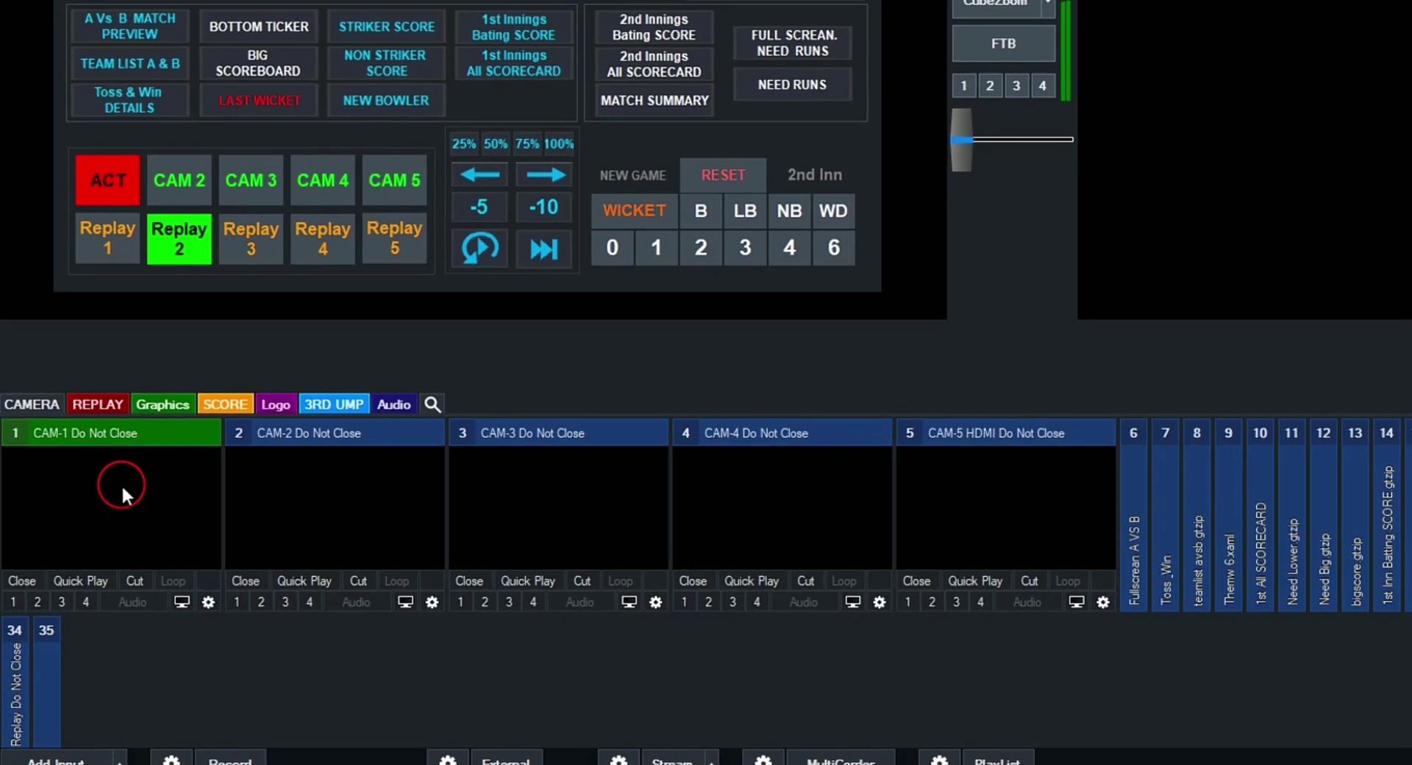
Change CAM-1's source to the DeckLink 8K Pro (1) 1 camera
{"action": "left_click", "coordinate": [122, 494]}
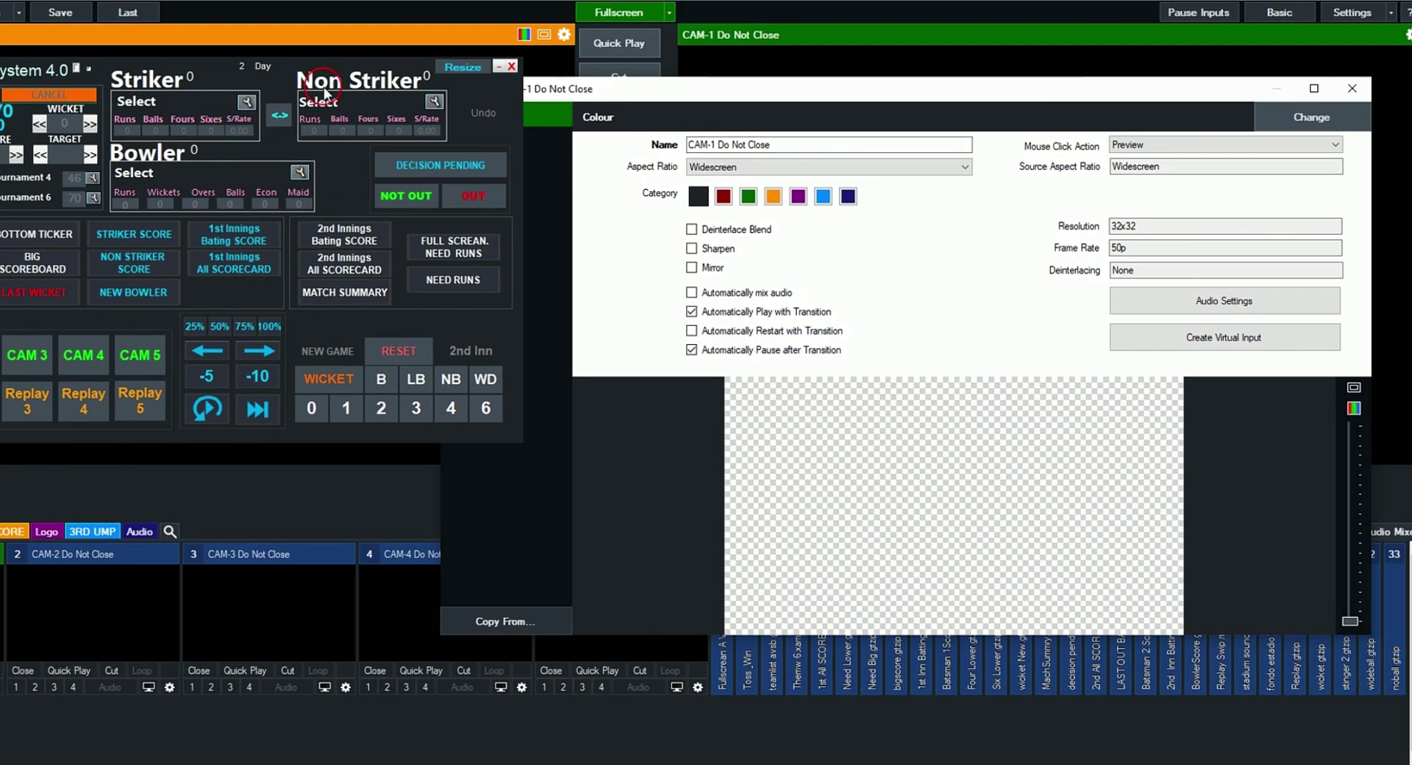
{"action": "left_click", "coordinate": [1317, 145]}
{"action": "left_click_drag", "start_coordinate": [908, 89], "coordinate": [908, 79]}
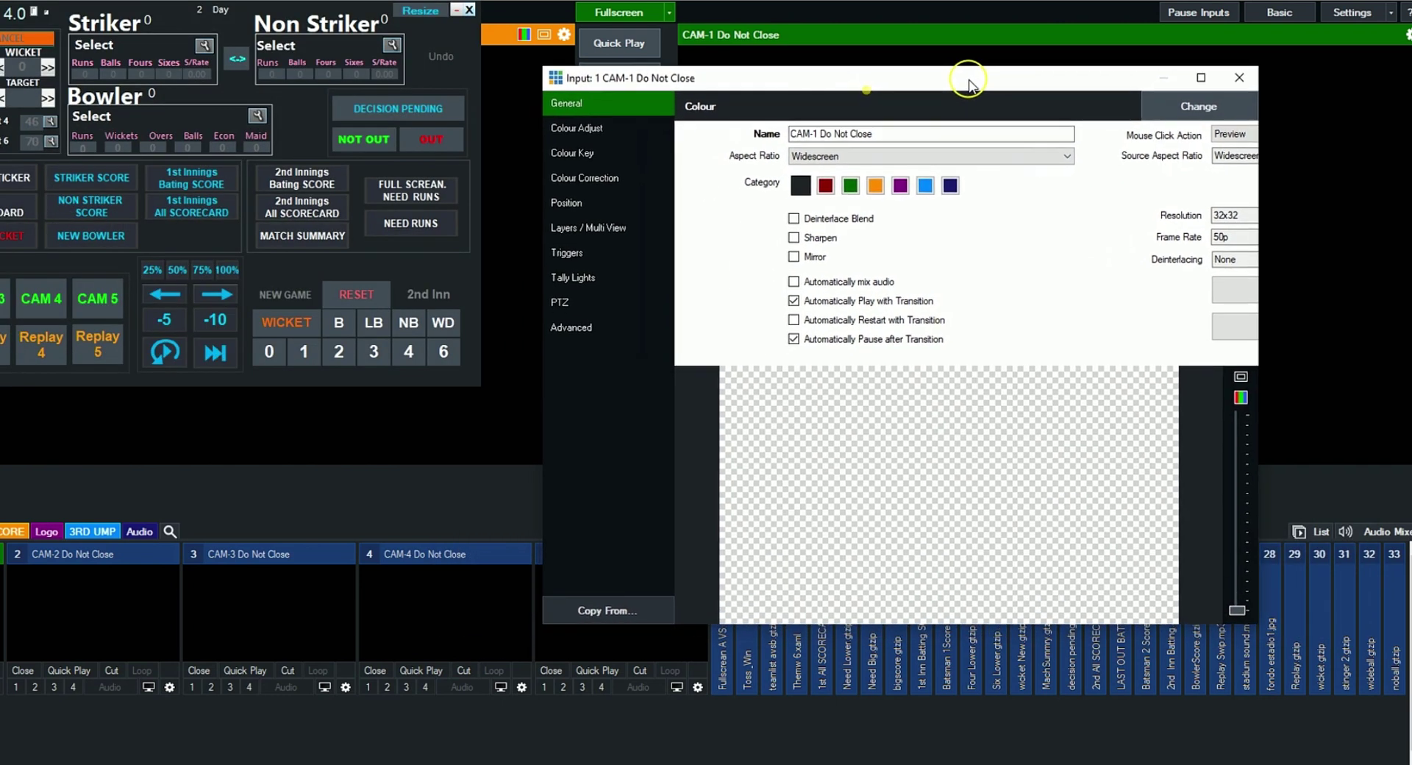
{"action": "left_click", "coordinate": [1193, 109]}
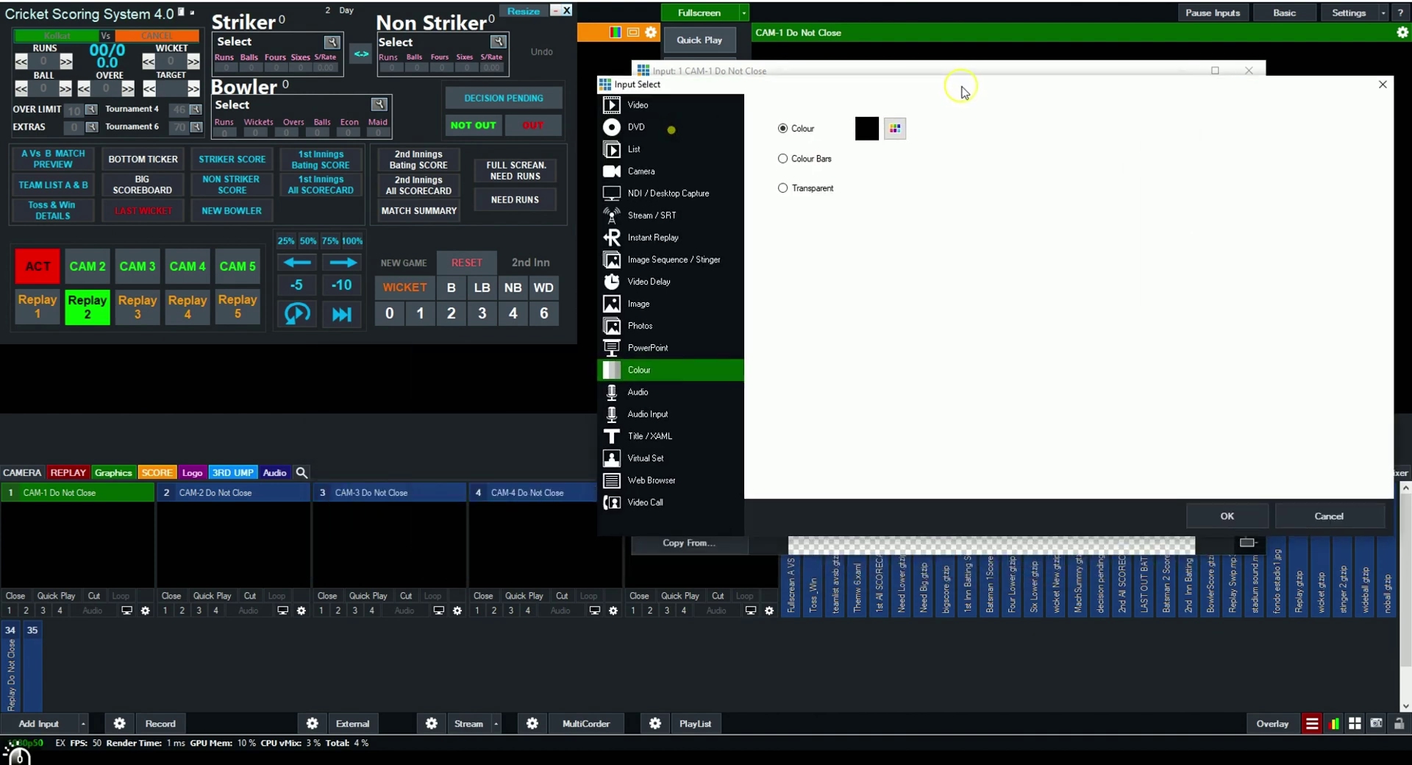
{"action": "left_click", "coordinate": [640, 175]}
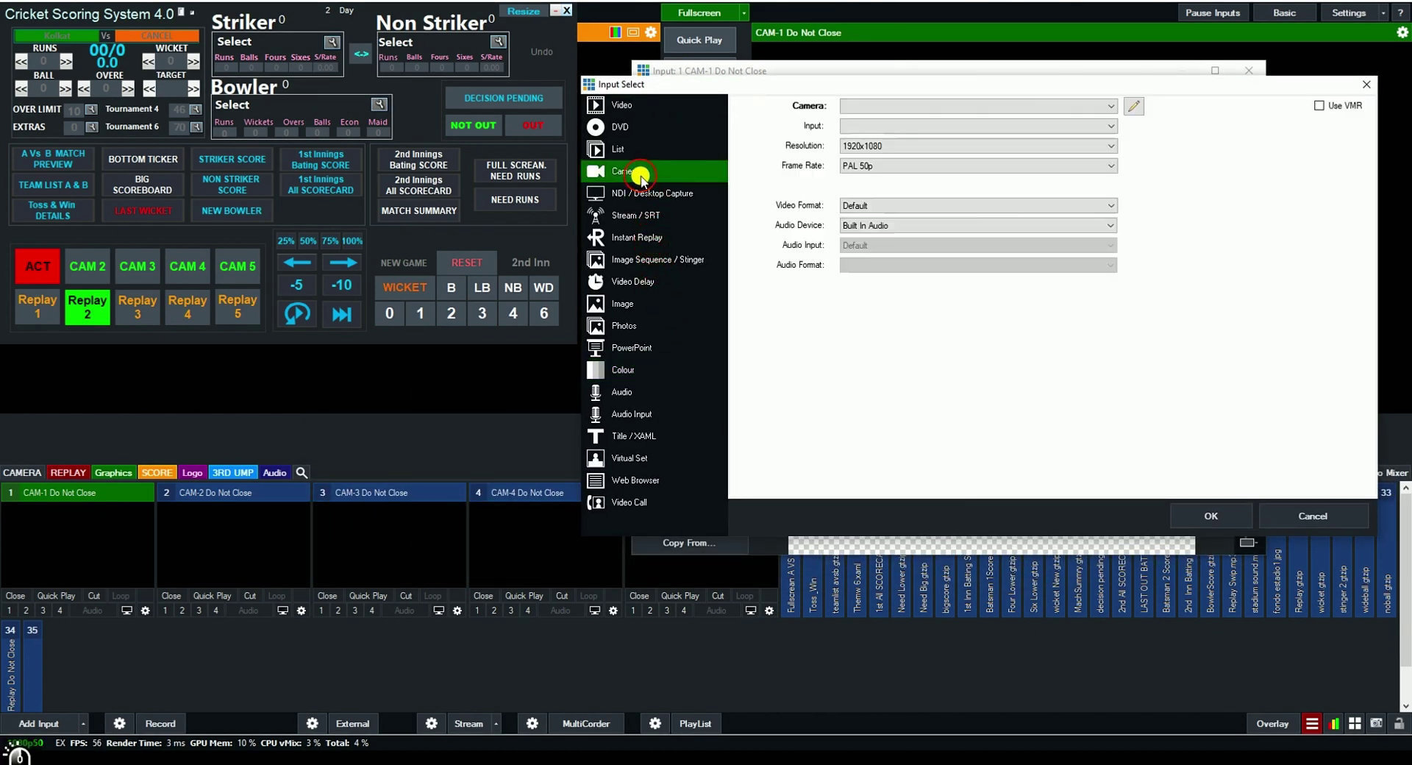
{"action": "left_click", "coordinate": [1107, 107]}
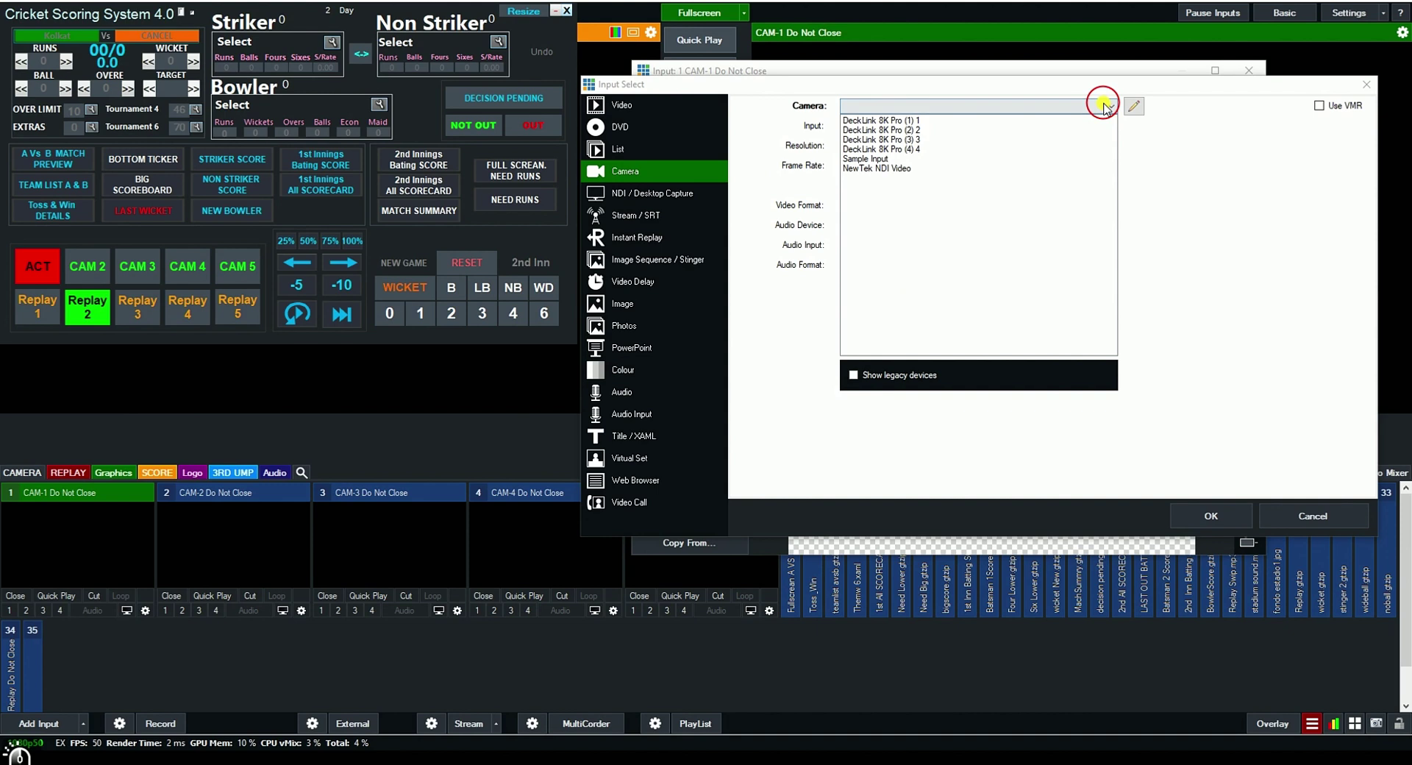
{"action": "left_click", "coordinate": [891, 122]}
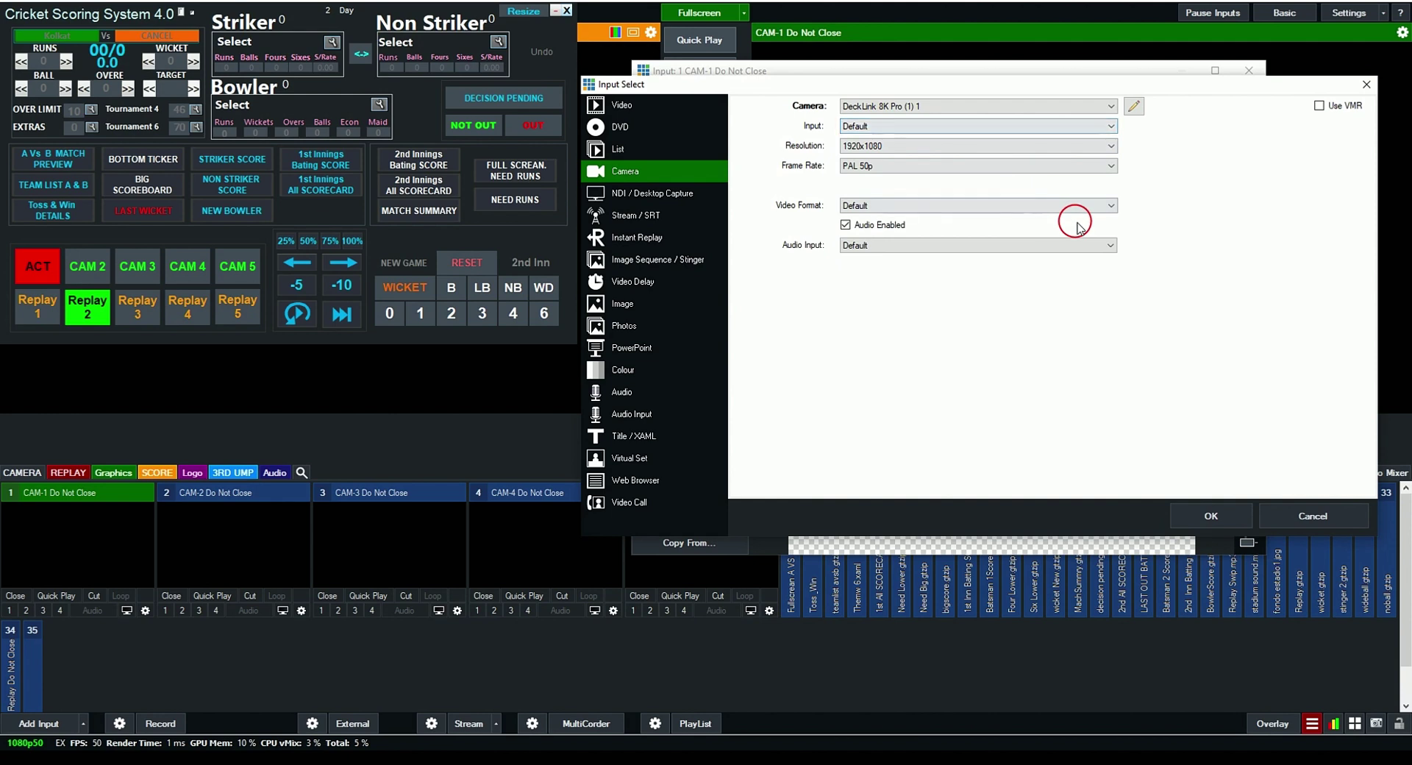
{"action": "left_click", "coordinate": [1211, 516]}
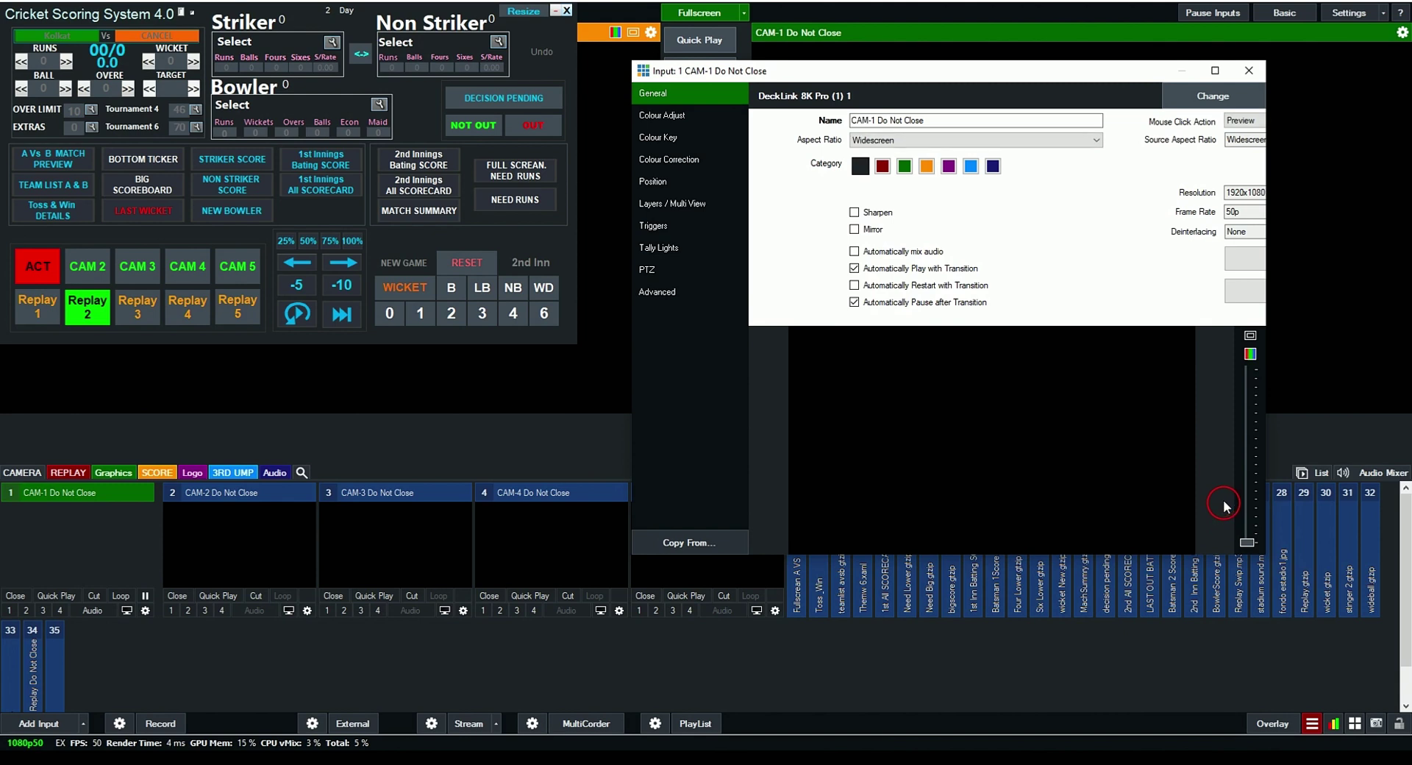
{"action": "left_click", "coordinate": [1244, 71]}
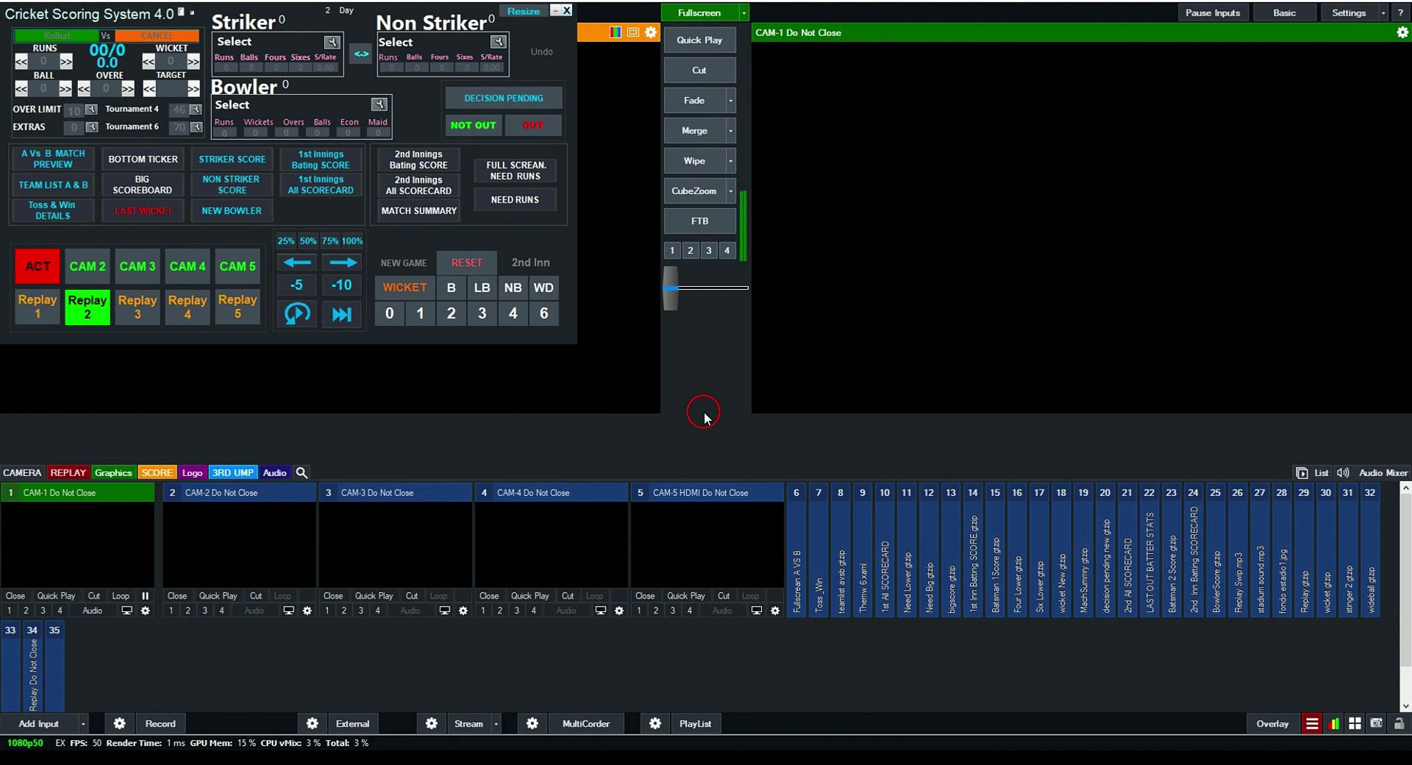
Save an Over Limit of 2 with Tournament Fours and Sixes set to 0
{"action": "left_click", "coordinate": [933, 630]}
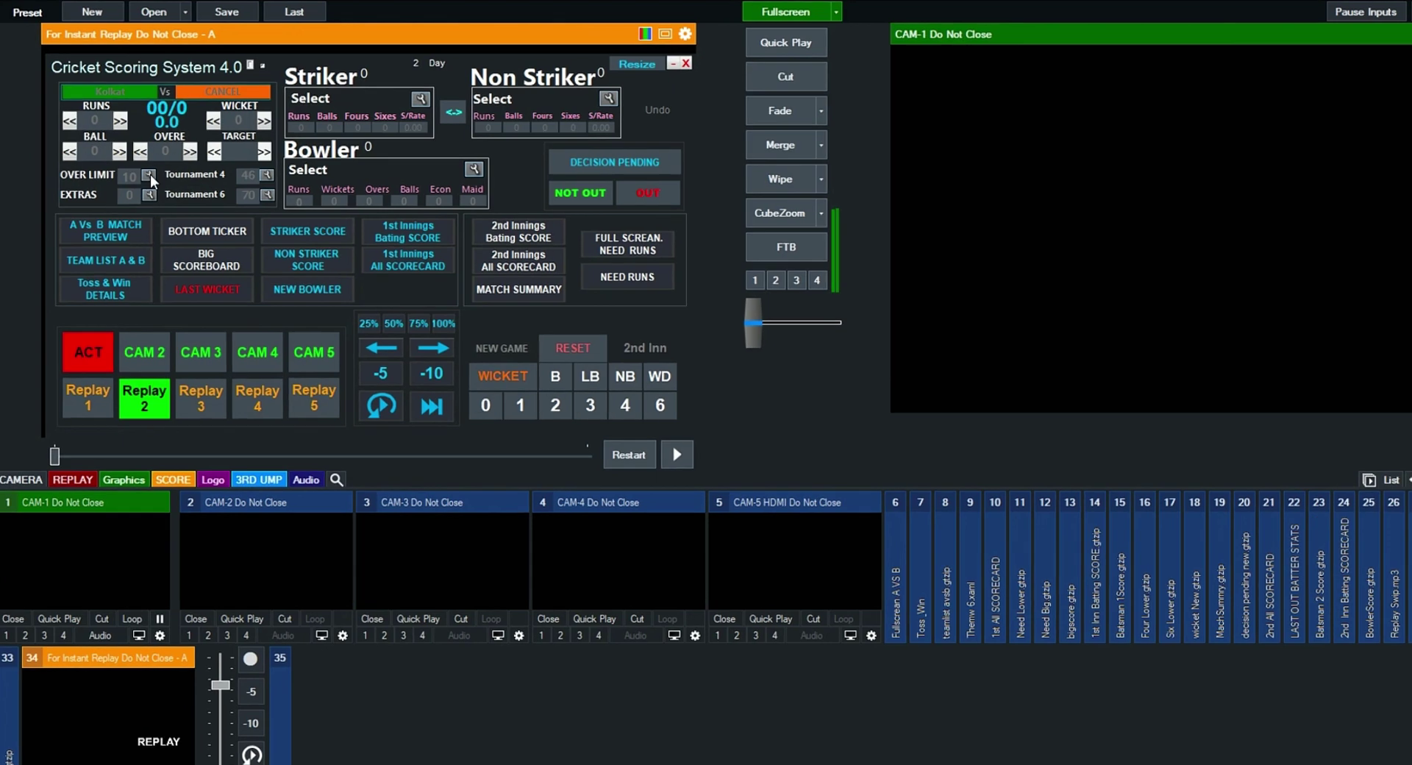
{"action": "left_click", "coordinate": [134, 158]}
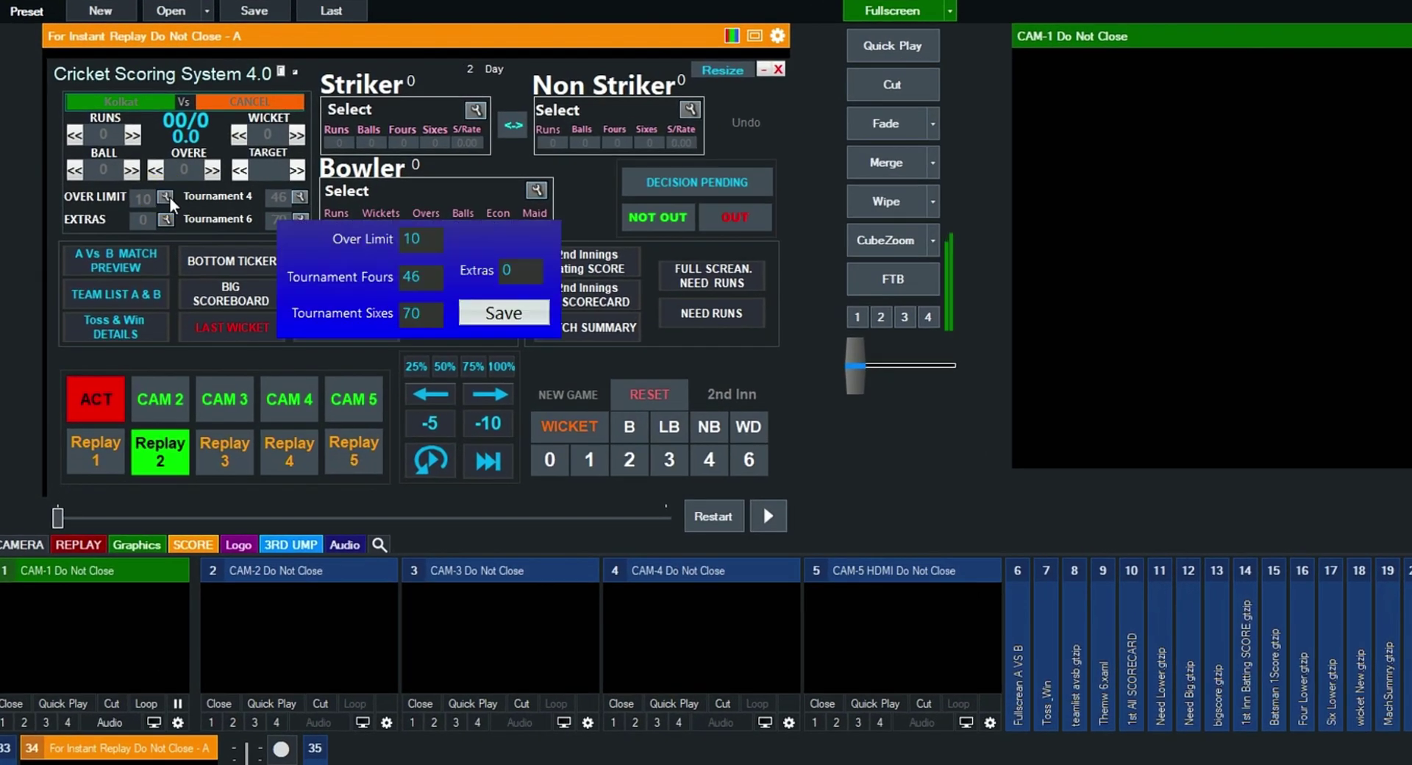
{"action": "double_click", "coordinate": [428, 239]}
{"action": "double_click", "coordinate": [410, 276]}
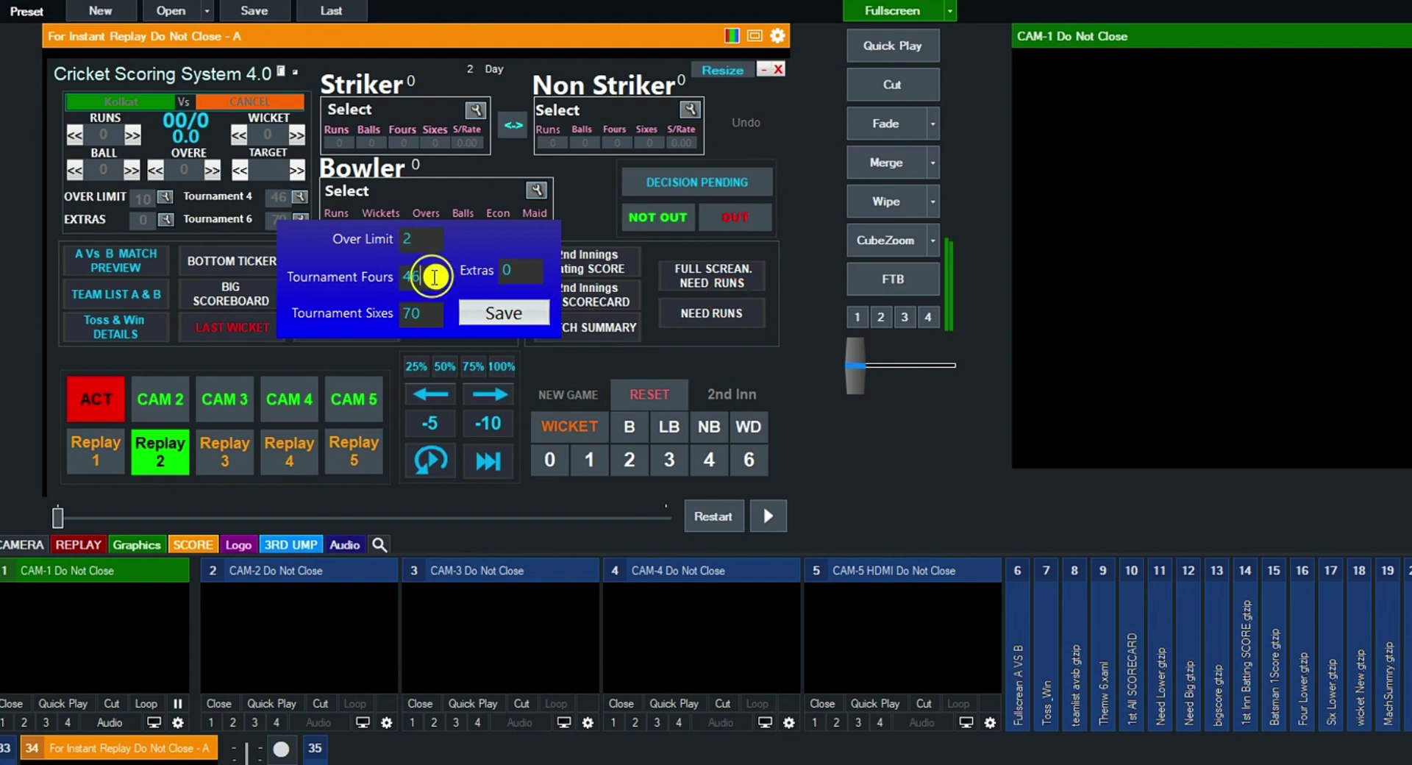
{"action": "type", "text": "0"}
{"action": "left_click", "coordinate": [421, 313]}
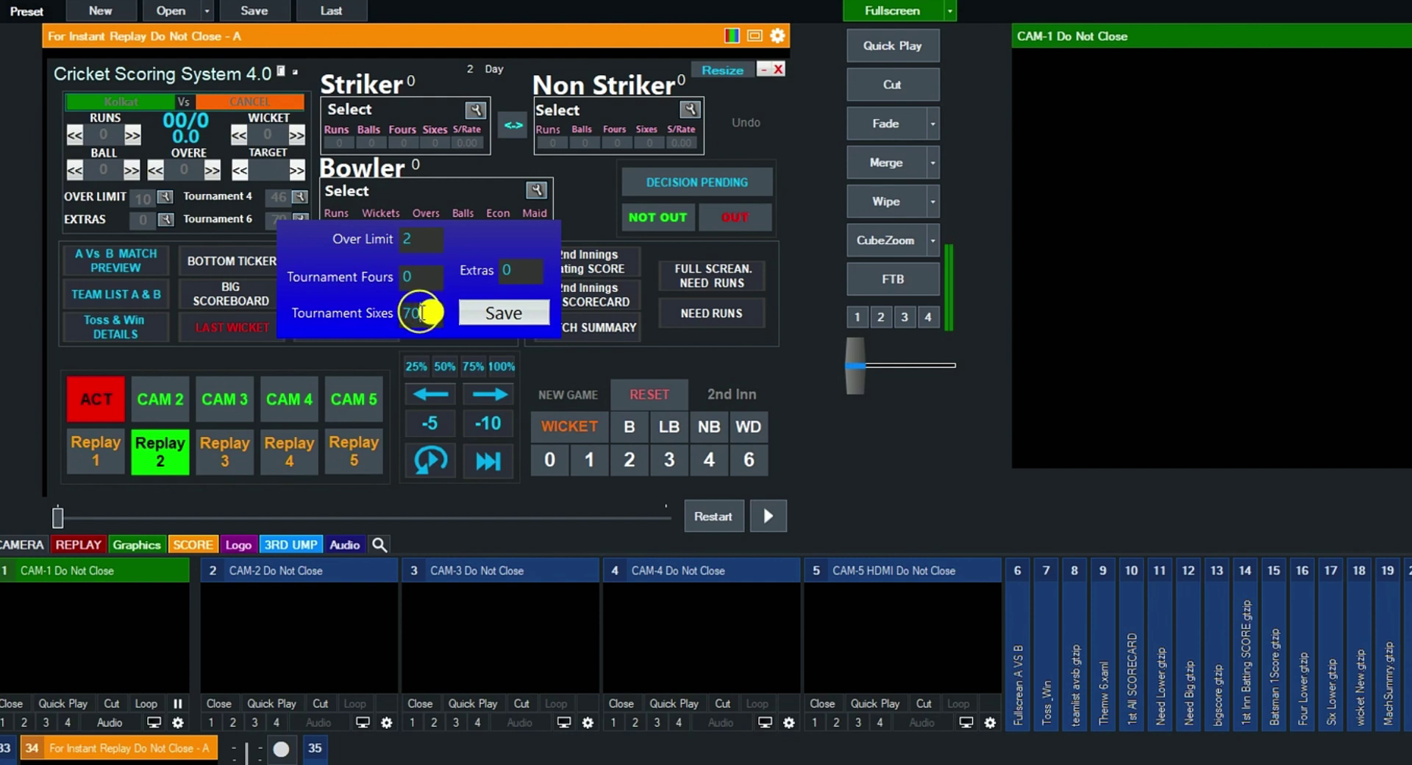
{"action": "type", "text": "0"}
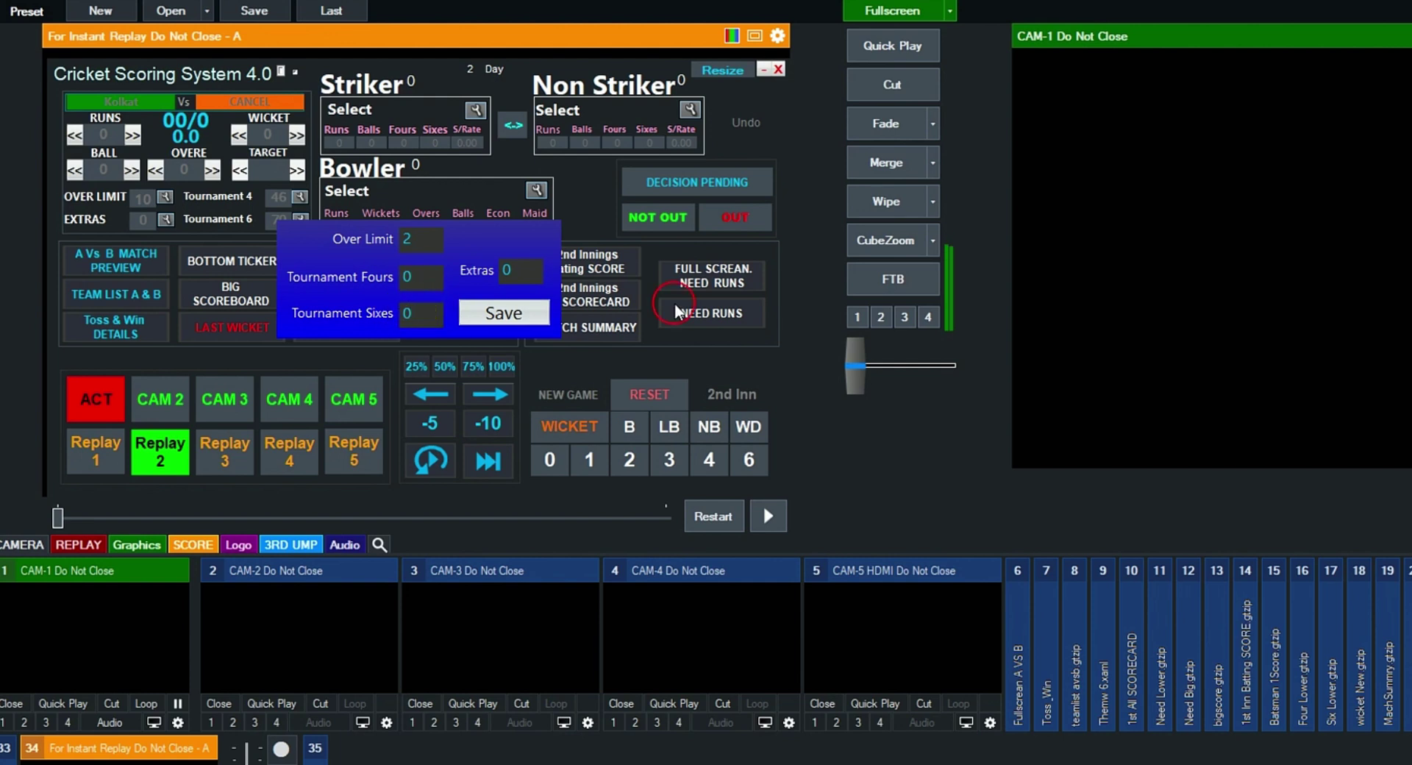
{"action": "left_click", "coordinate": [504, 313]}
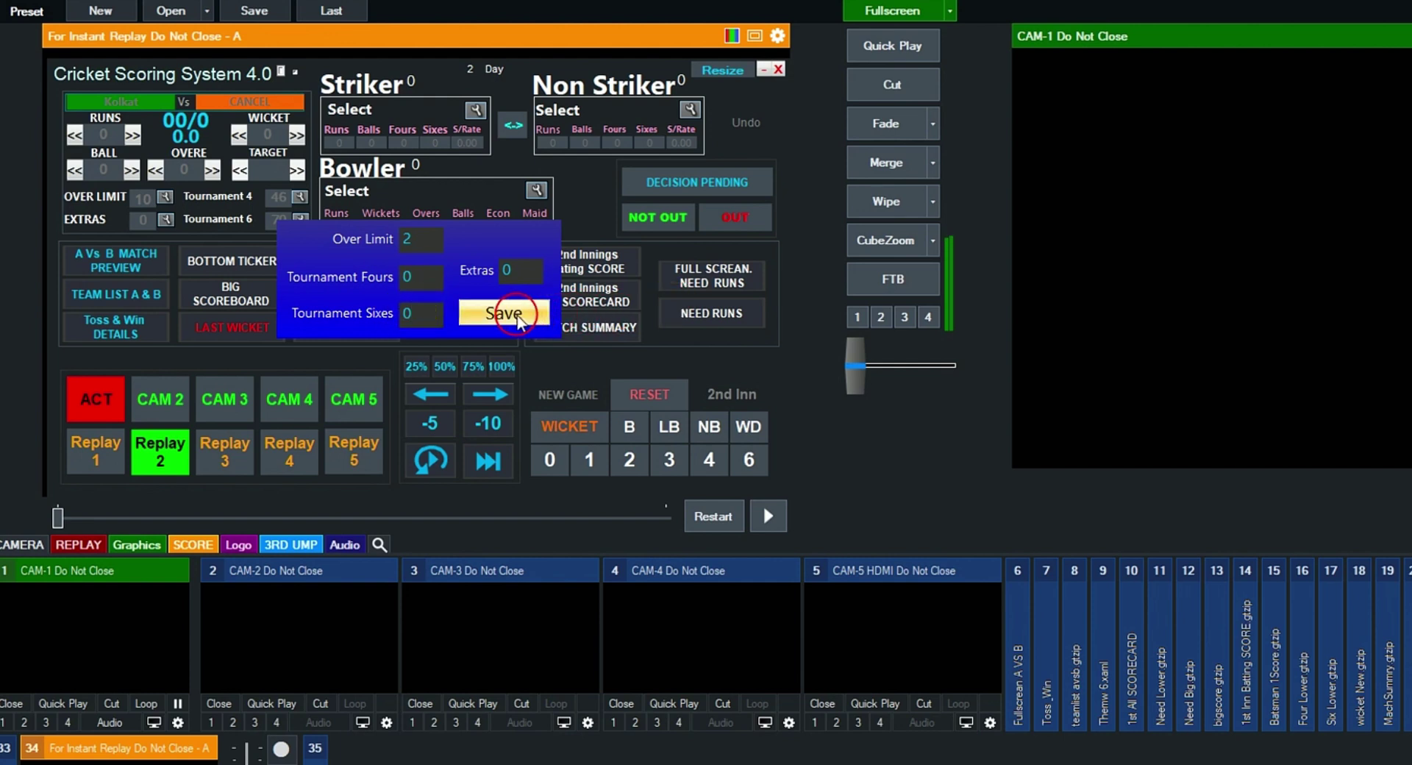
{"action": "left_click", "coordinate": [674, 422]}
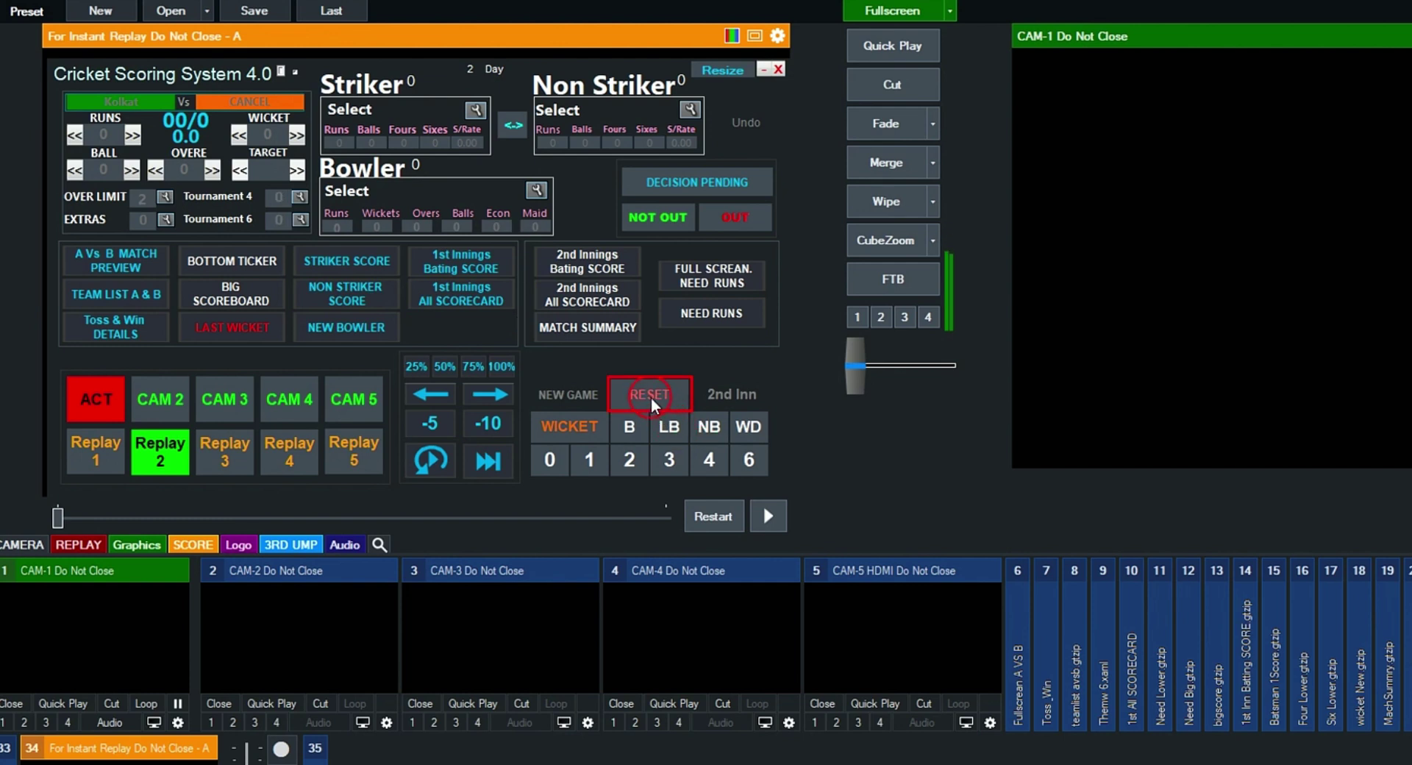
Reset the current game and bring up the New Game setup
{"action": "left_click", "coordinate": [651, 397]}
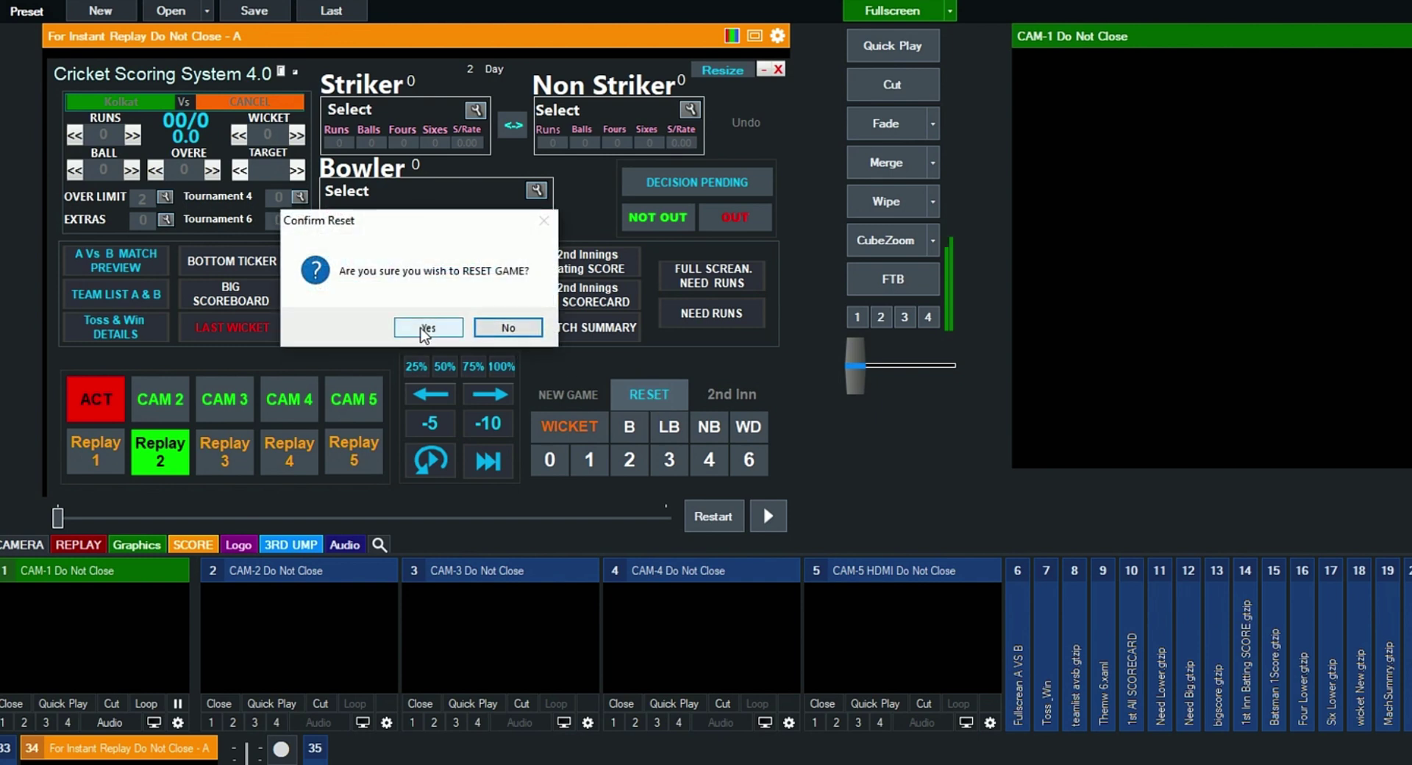
{"action": "left_click", "coordinate": [426, 328]}
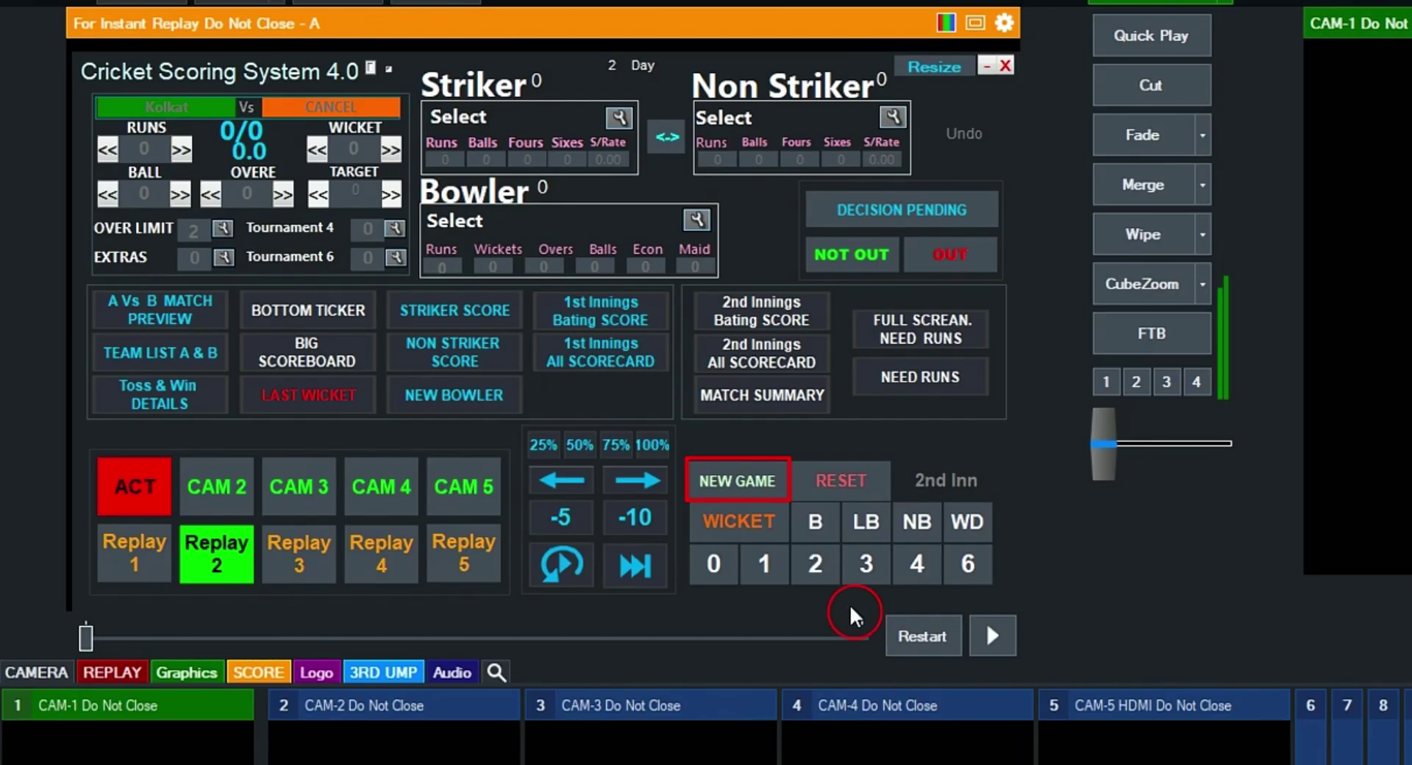
{"action": "left_click", "coordinate": [743, 488]}
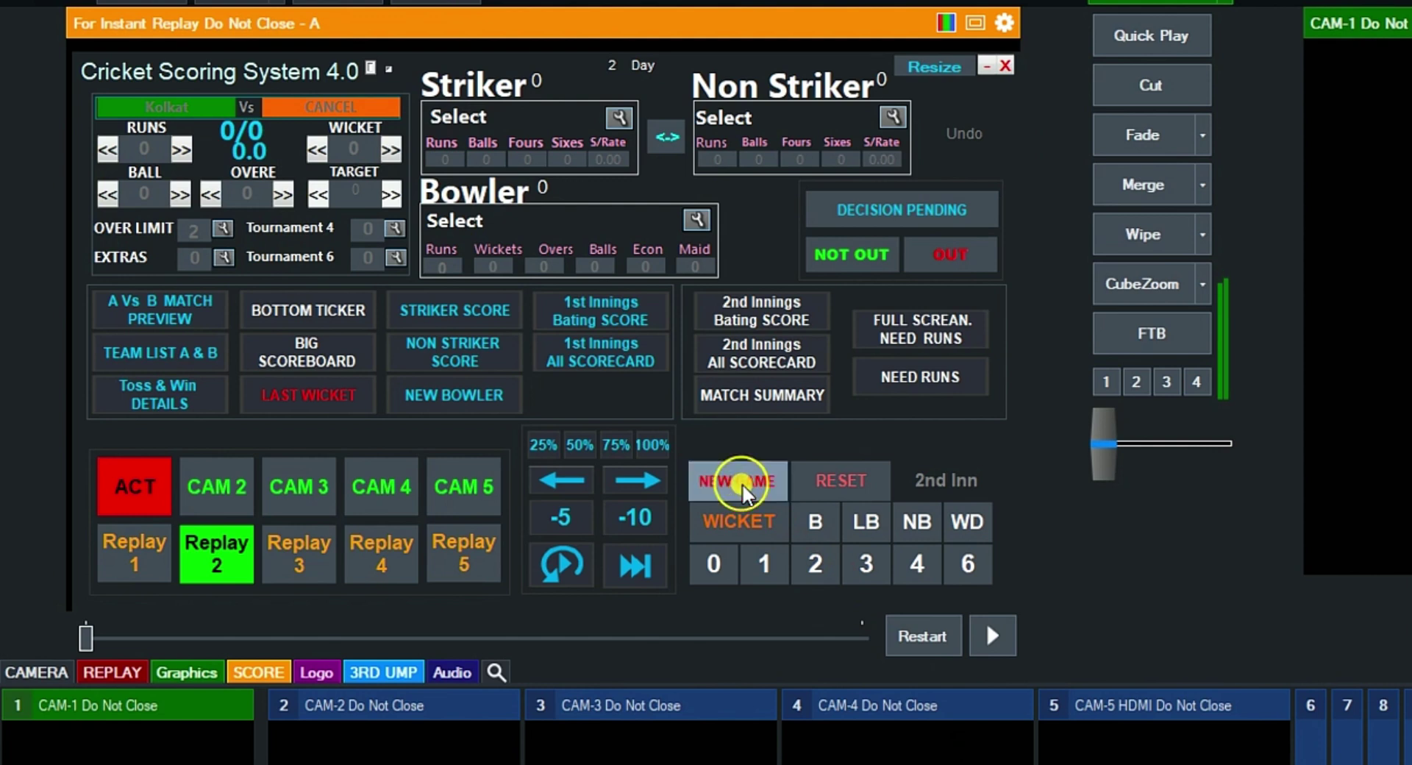
{"action": "left_click", "coordinate": [156, 166]}
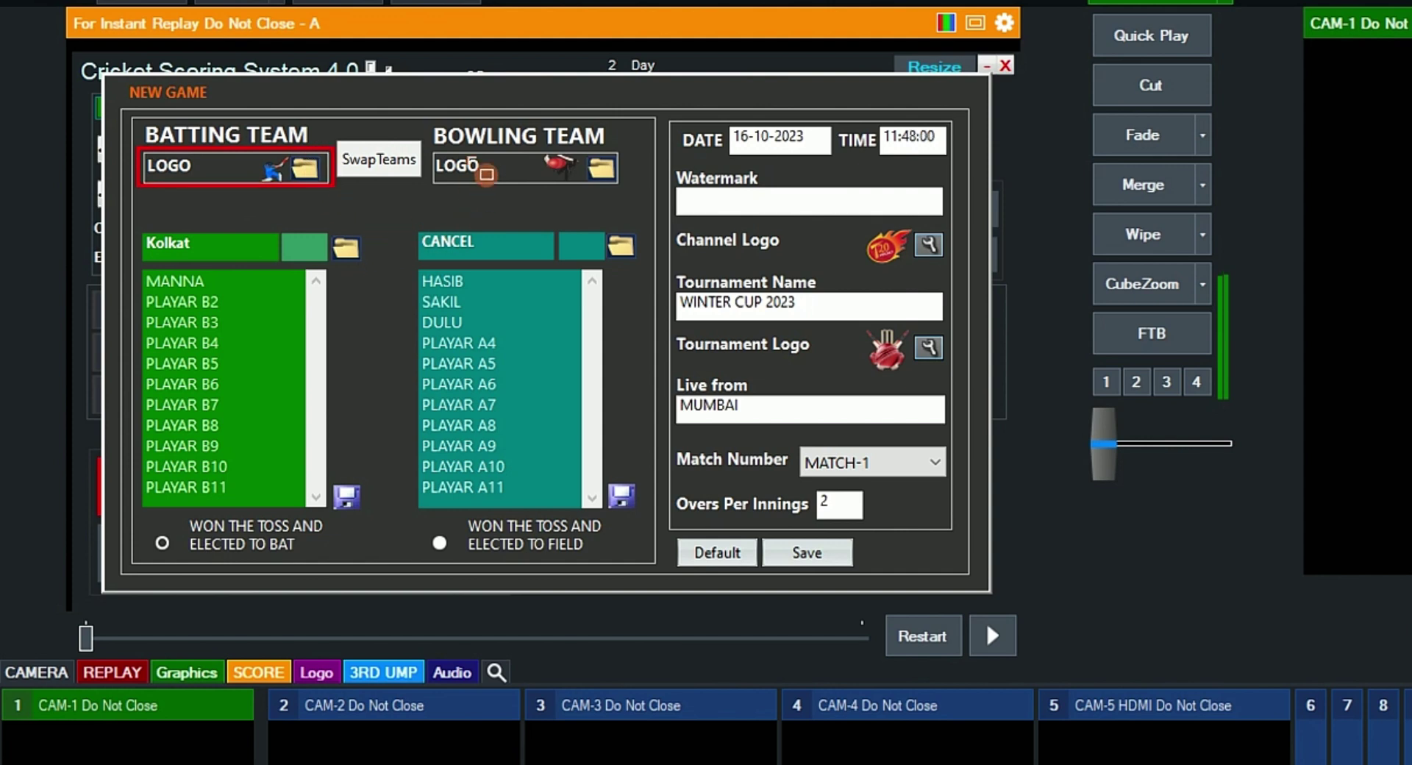
Load the BLACK PANTHERS team list from the 01 TEAM LIST folder as the batting team
{"action": "left_click", "coordinate": [429, 150]}
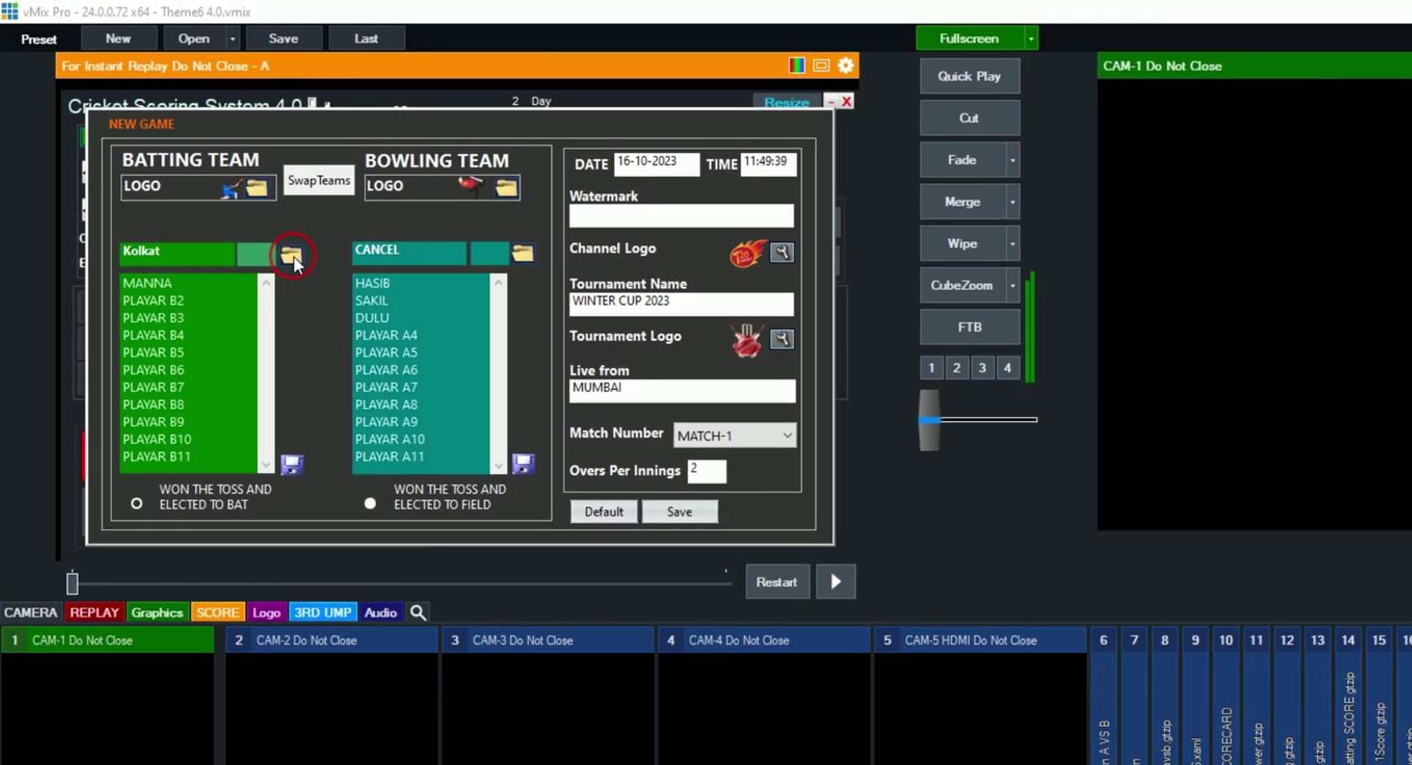
{"action": "left_click", "coordinate": [294, 256]}
{"action": "left_click", "coordinate": [218, 445]}
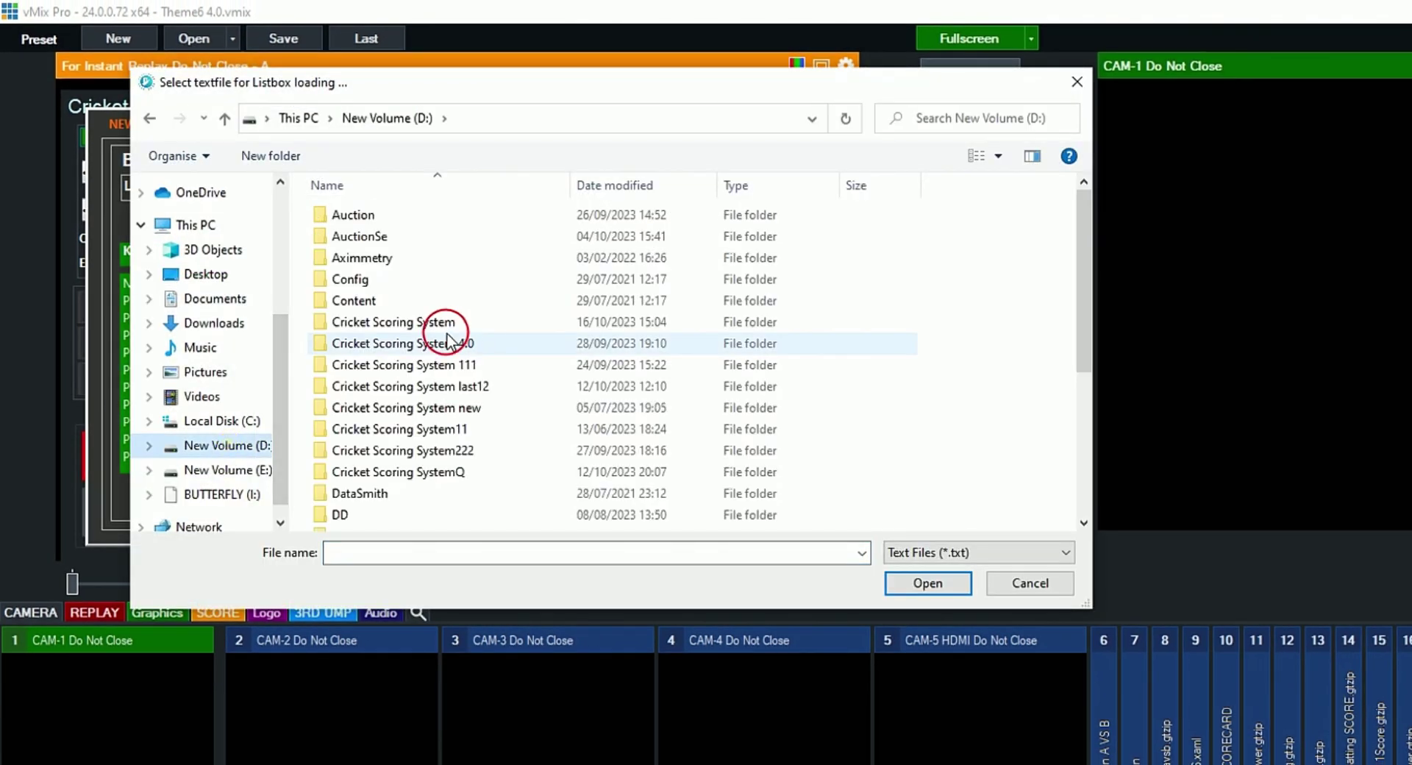
{"action": "double_click", "coordinate": [382, 321]}
{"action": "double_click", "coordinate": [375, 239]}
{"action": "double_click", "coordinate": [345, 257]}
{"action": "double_click", "coordinate": [368, 215]}
{"action": "double_click", "coordinate": [367, 216]}
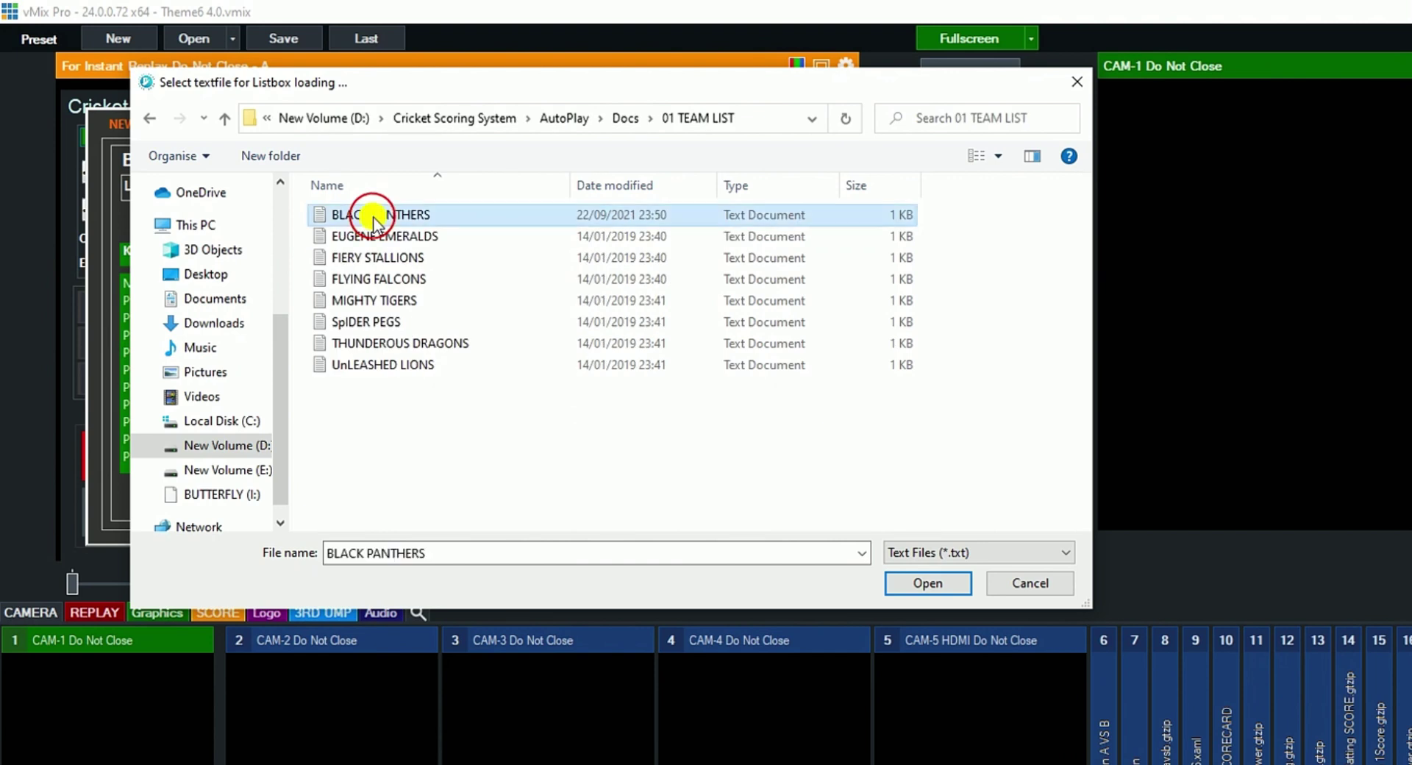
{"action": "left_click_drag", "start_coordinate": [231, 251], "coordinate": [122, 251]}
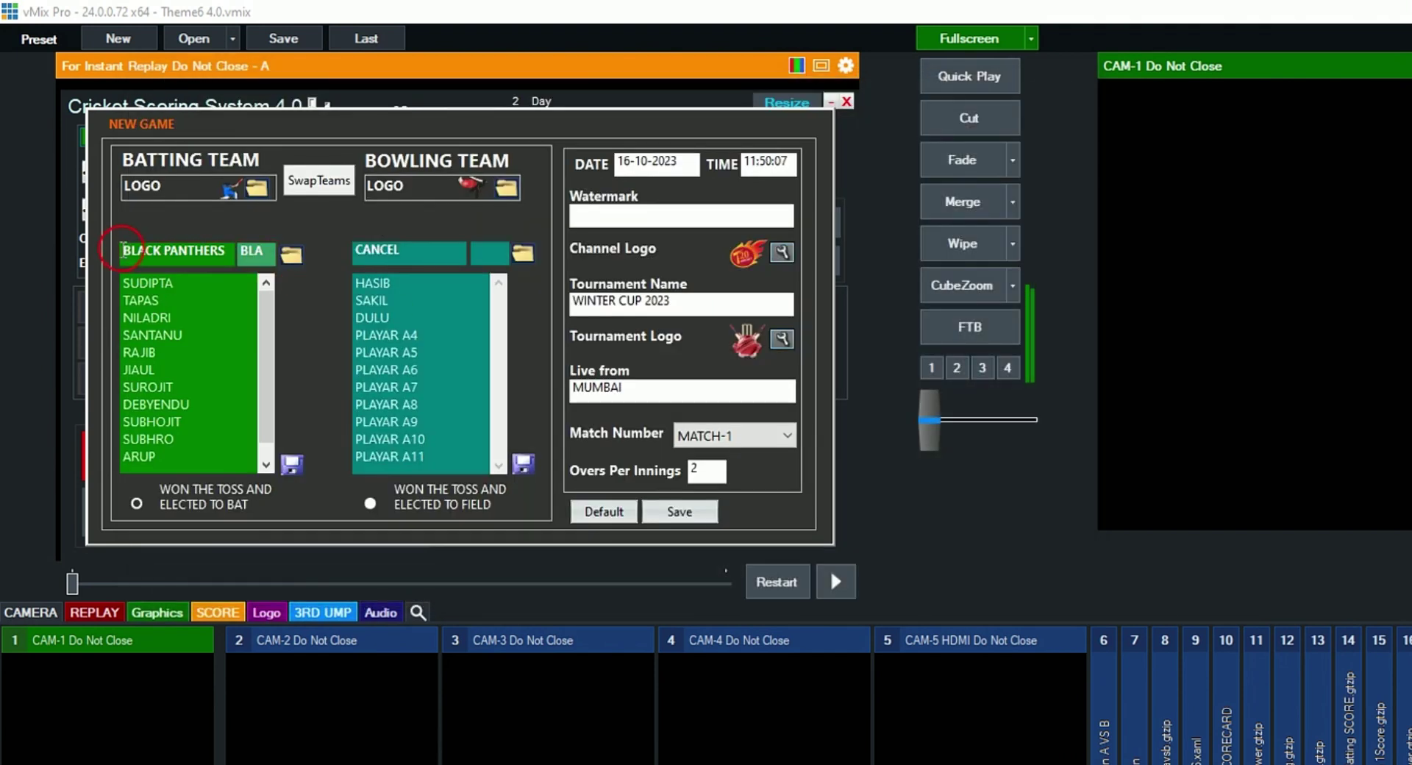
{"action": "left_click", "coordinate": [247, 253]}
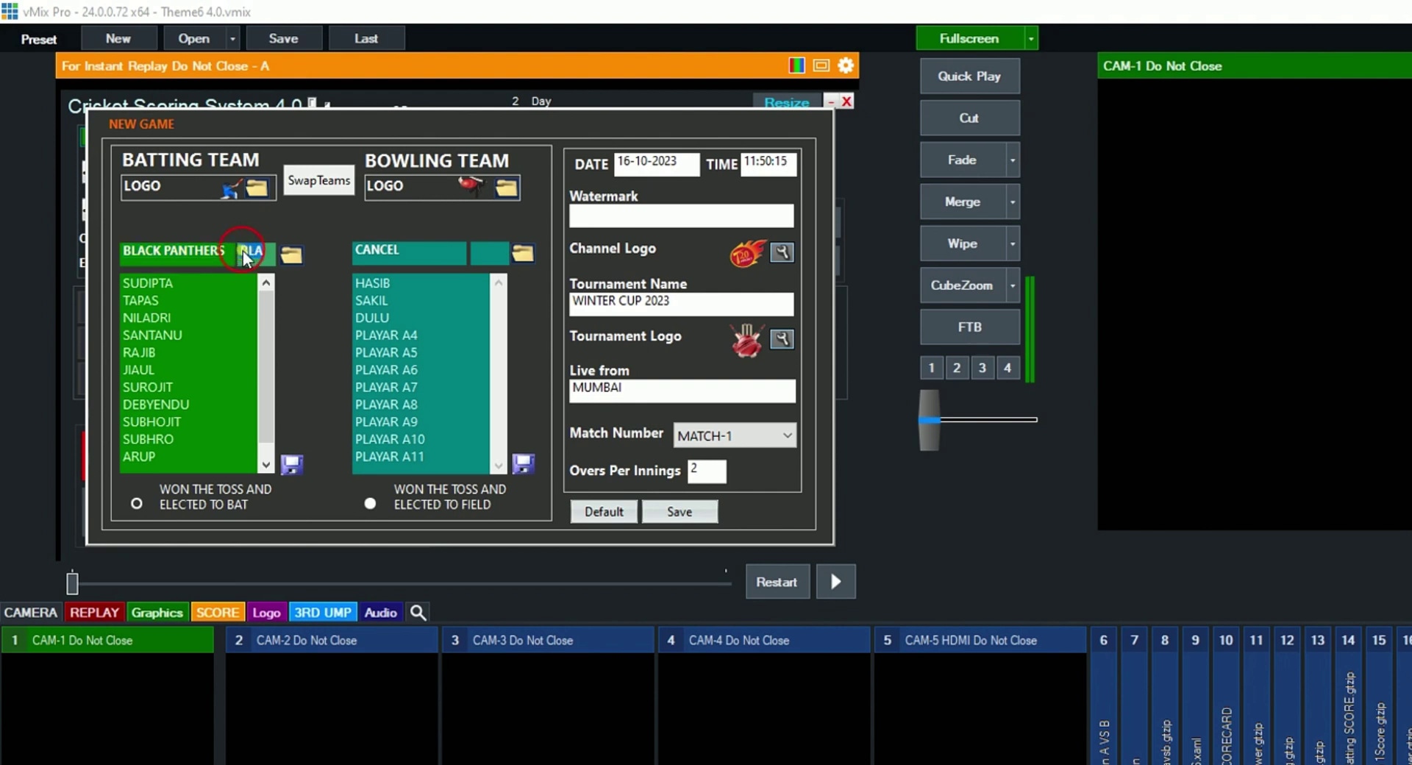
Load EUGENE EMERALDS as the bowling team
{"action": "left_click", "coordinate": [478, 287]}
{"action": "left_click", "coordinate": [523, 253]}
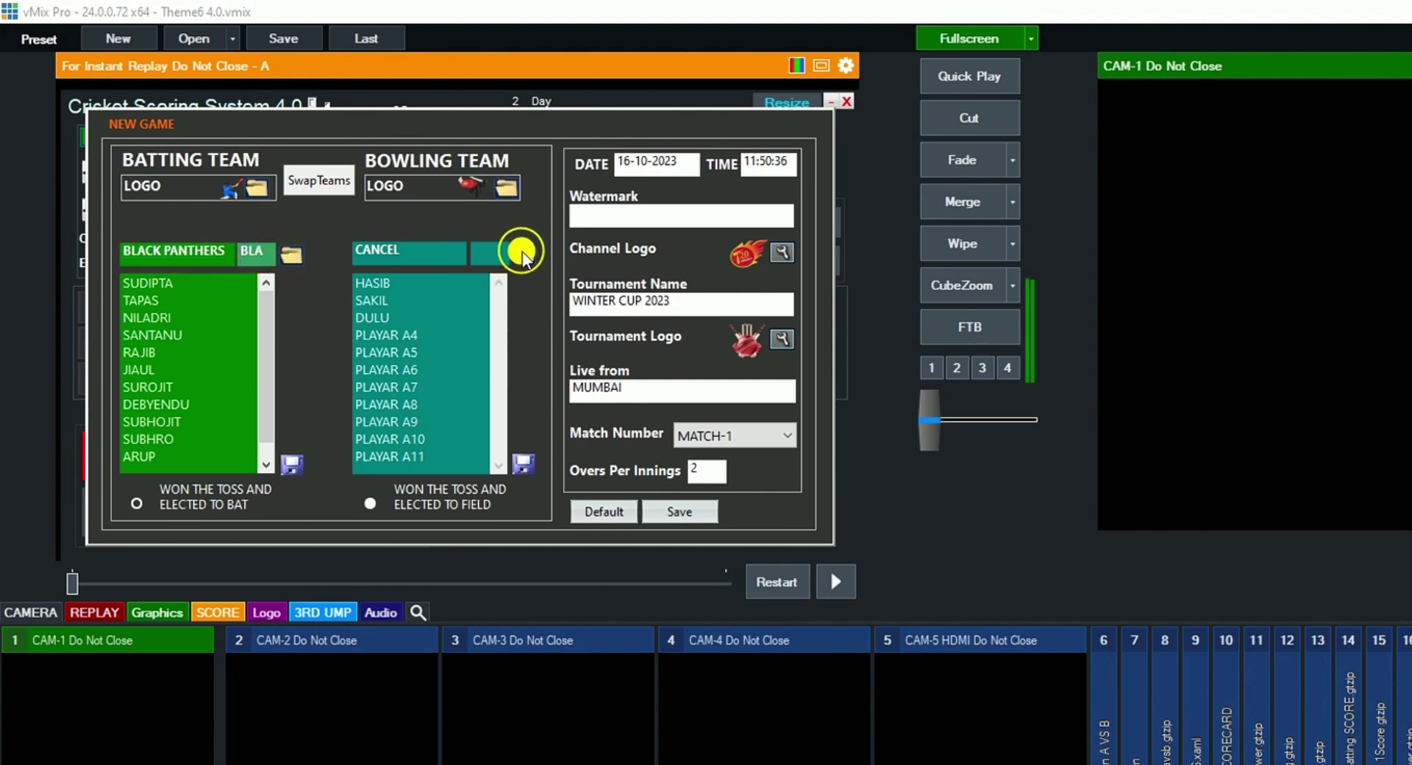
{"action": "left_click", "coordinate": [363, 241]}
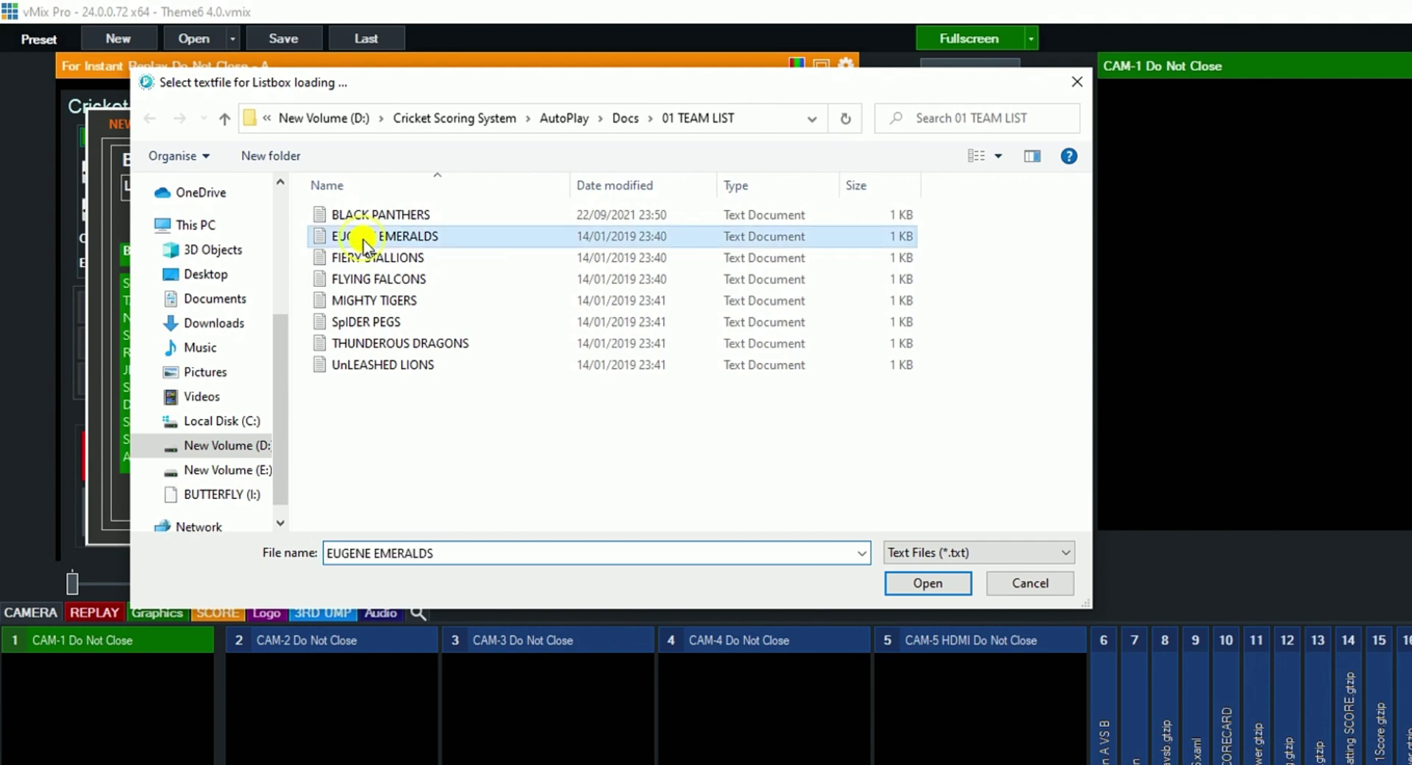
{"action": "double_click", "coordinate": [363, 240]}
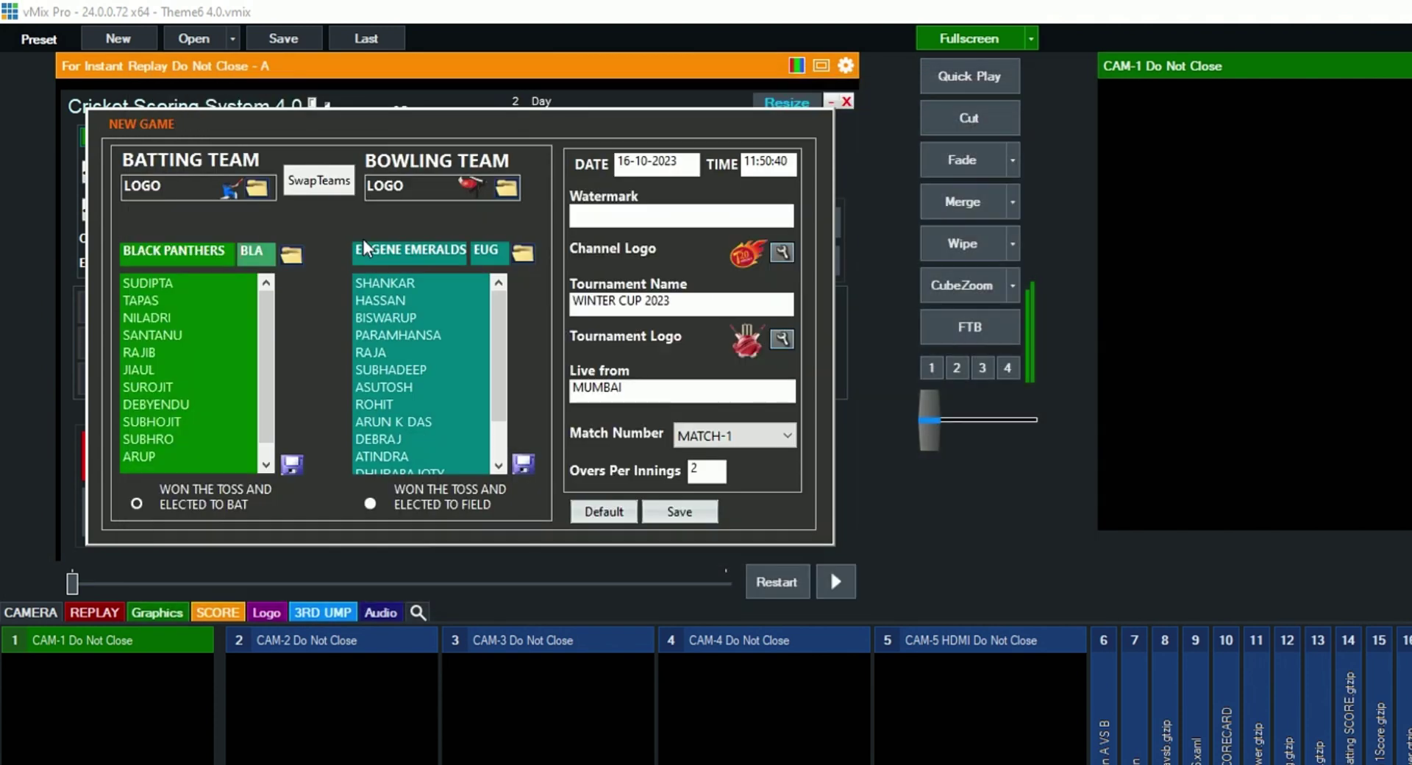
Select NILADRI in the Black Panthers line-up and save the player list
{"action": "left_click", "coordinate": [95, 286]}
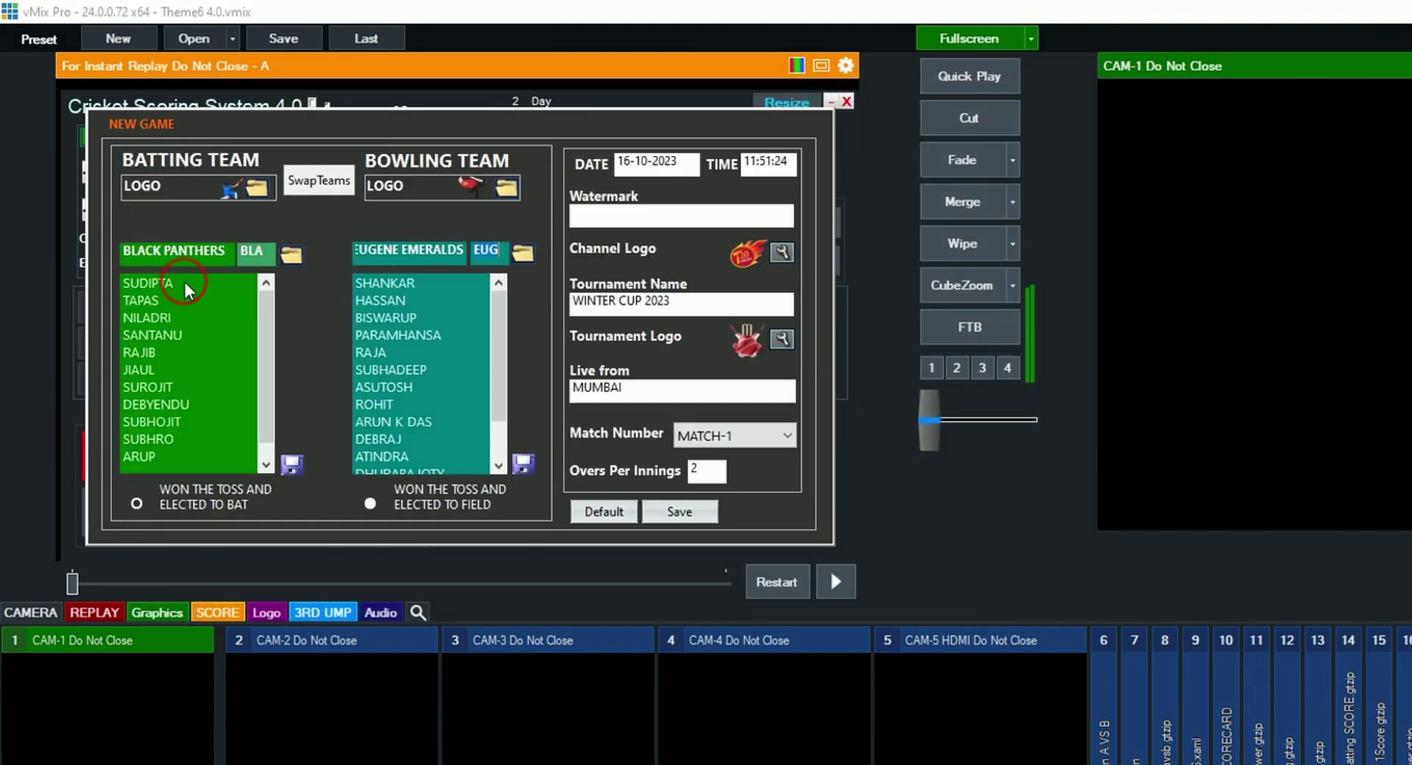
{"action": "left_click", "coordinate": [166, 317]}
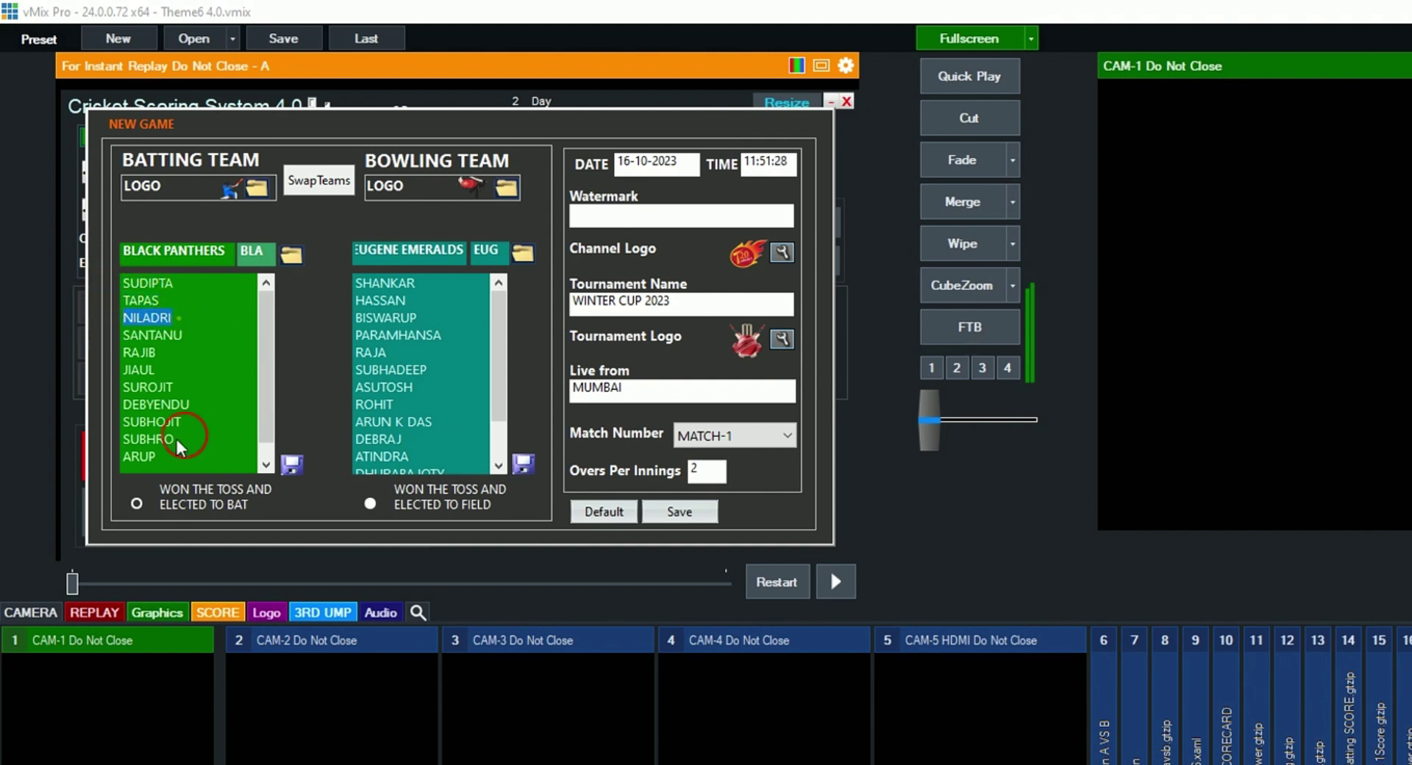
{"action": "left_click", "coordinate": [292, 465]}
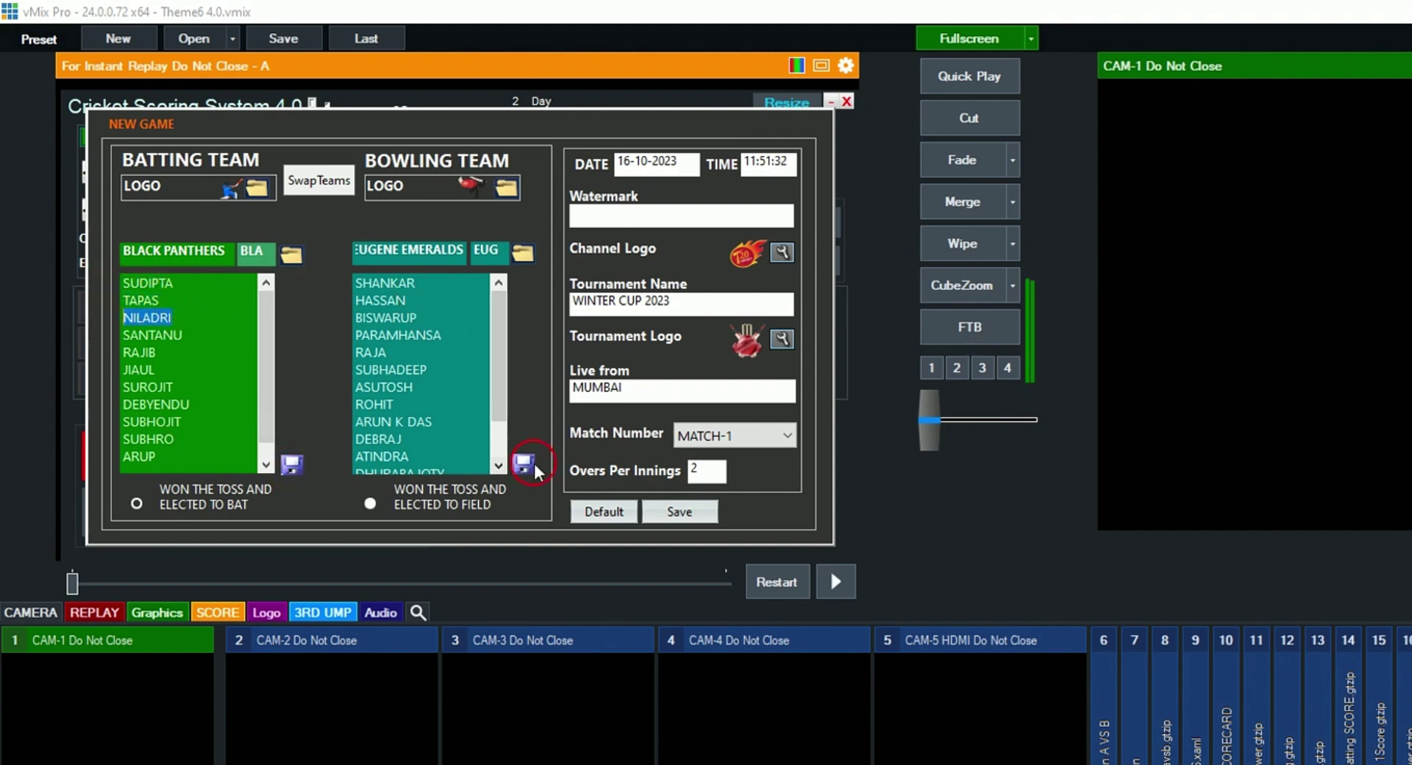
Set the toss result to Black Panthers winning and electing to bat
{"action": "left_click", "coordinate": [371, 504]}
{"action": "left_click", "coordinate": [491, 506]}
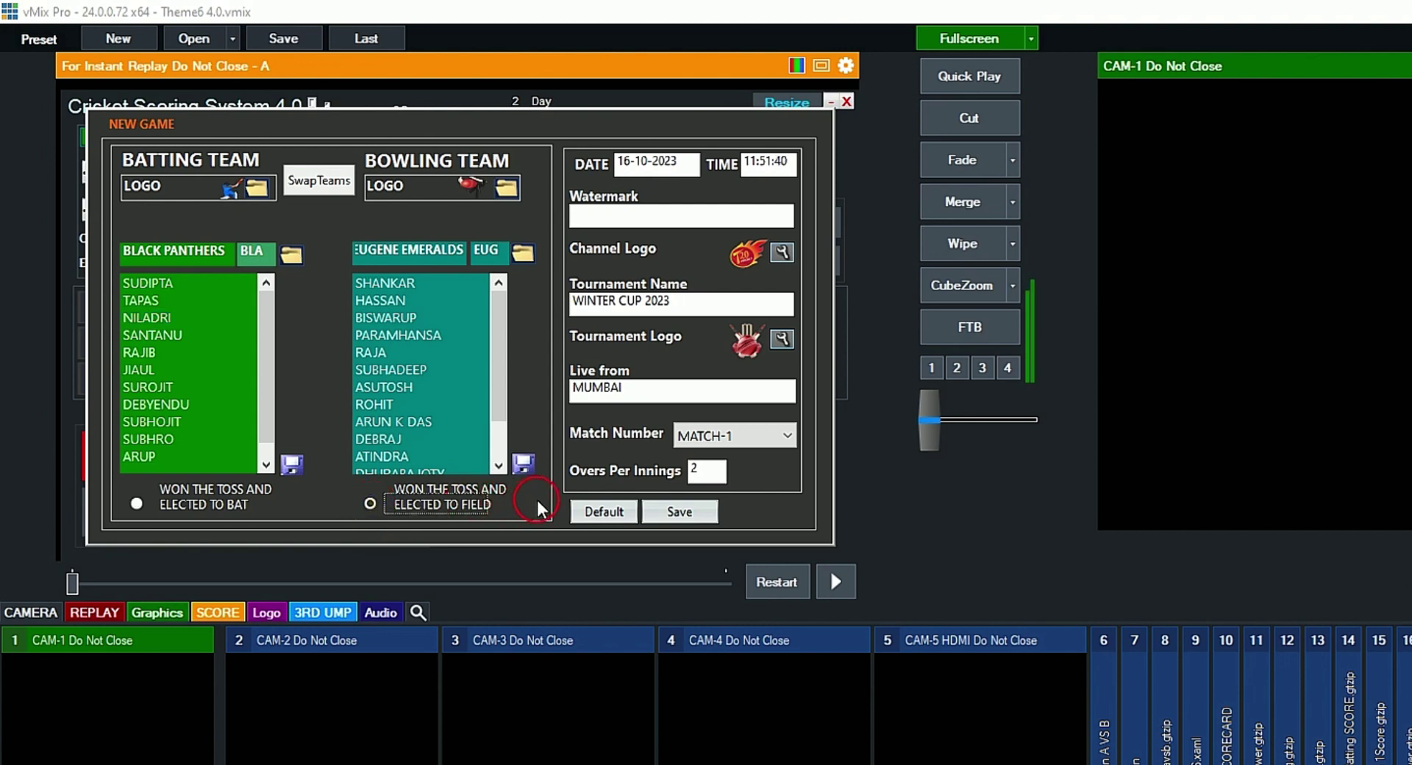
{"action": "left_click", "coordinate": [137, 504]}
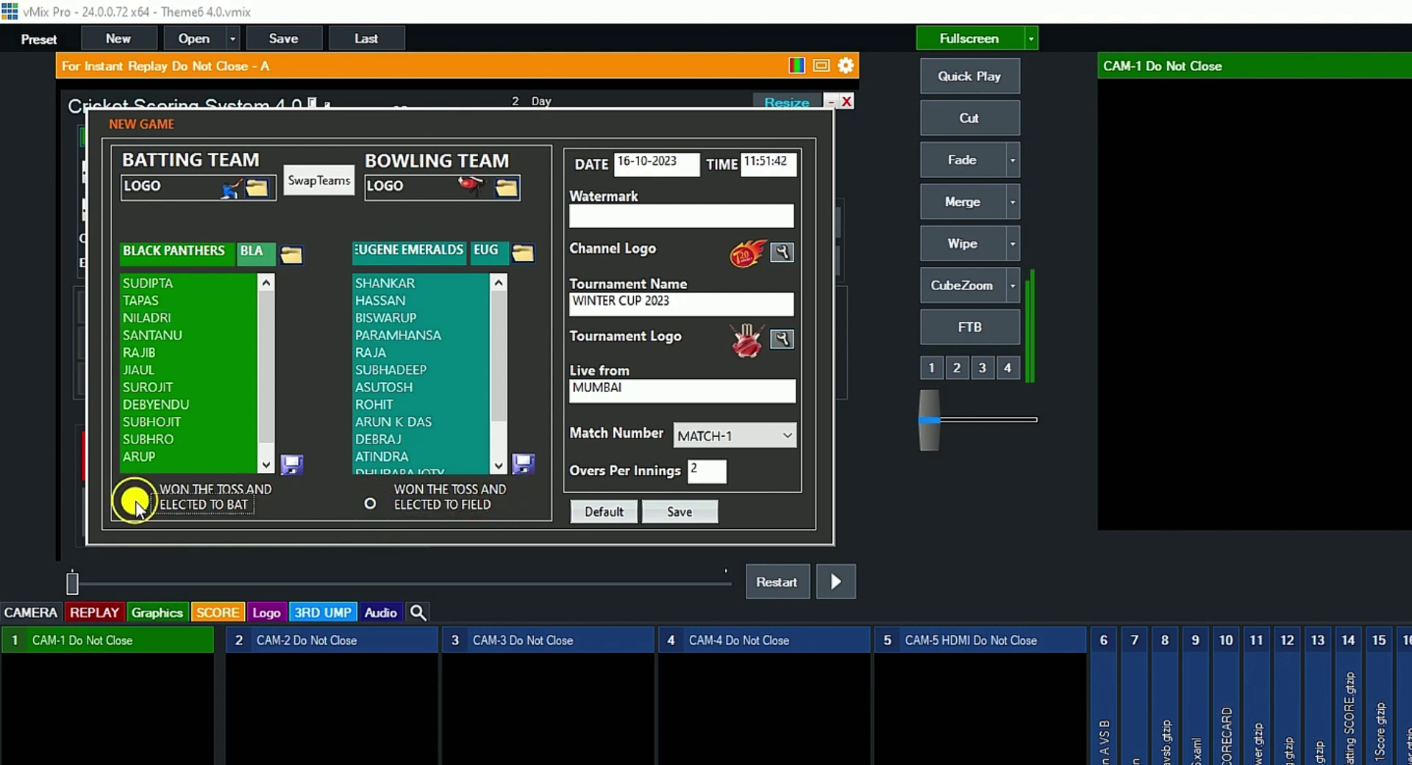
Swap the teams twice to keep Black Panthers batting, and review logos, WINTER CUP 2023 and MUMBAI
{"action": "left_click", "coordinate": [319, 181]}
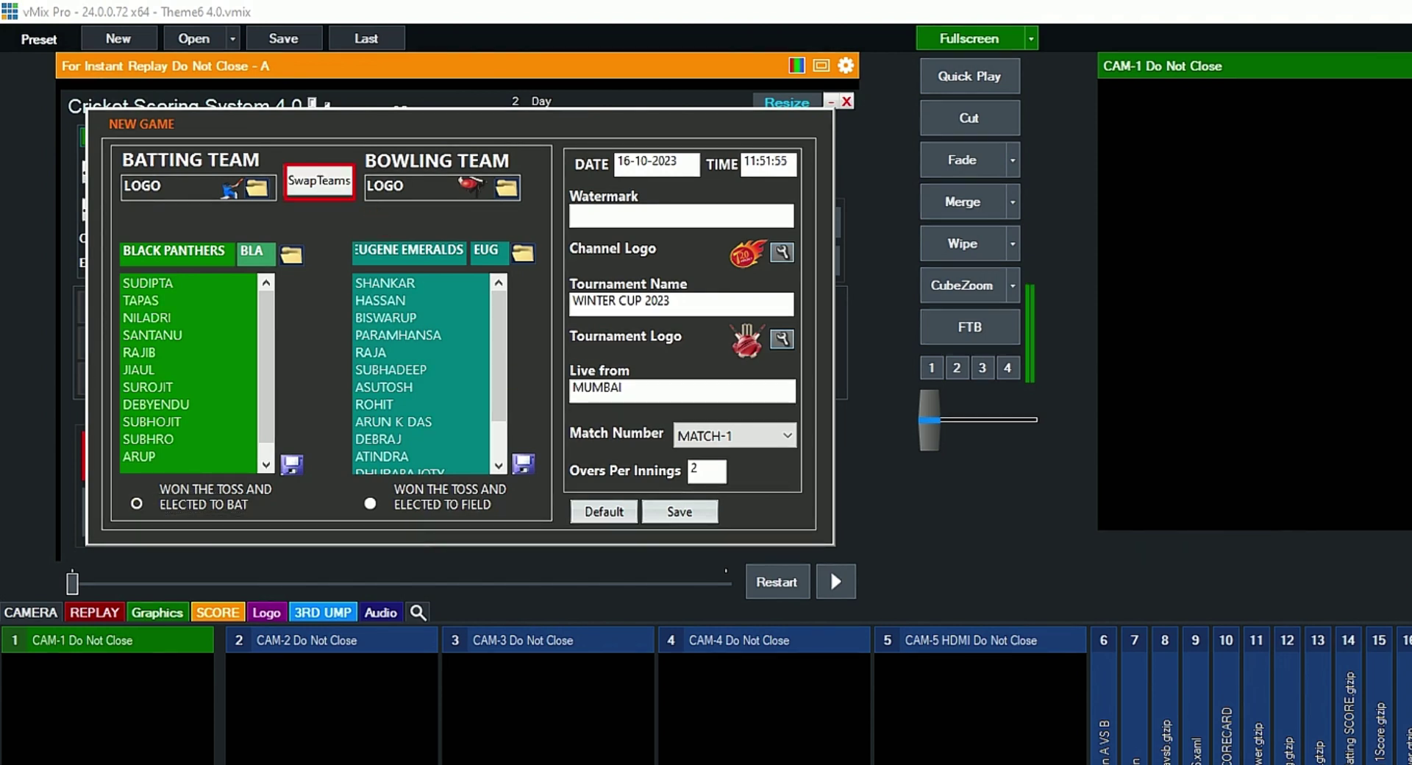
{"action": "left_click", "coordinate": [321, 186]}
{"action": "left_click", "coordinate": [321, 188]}
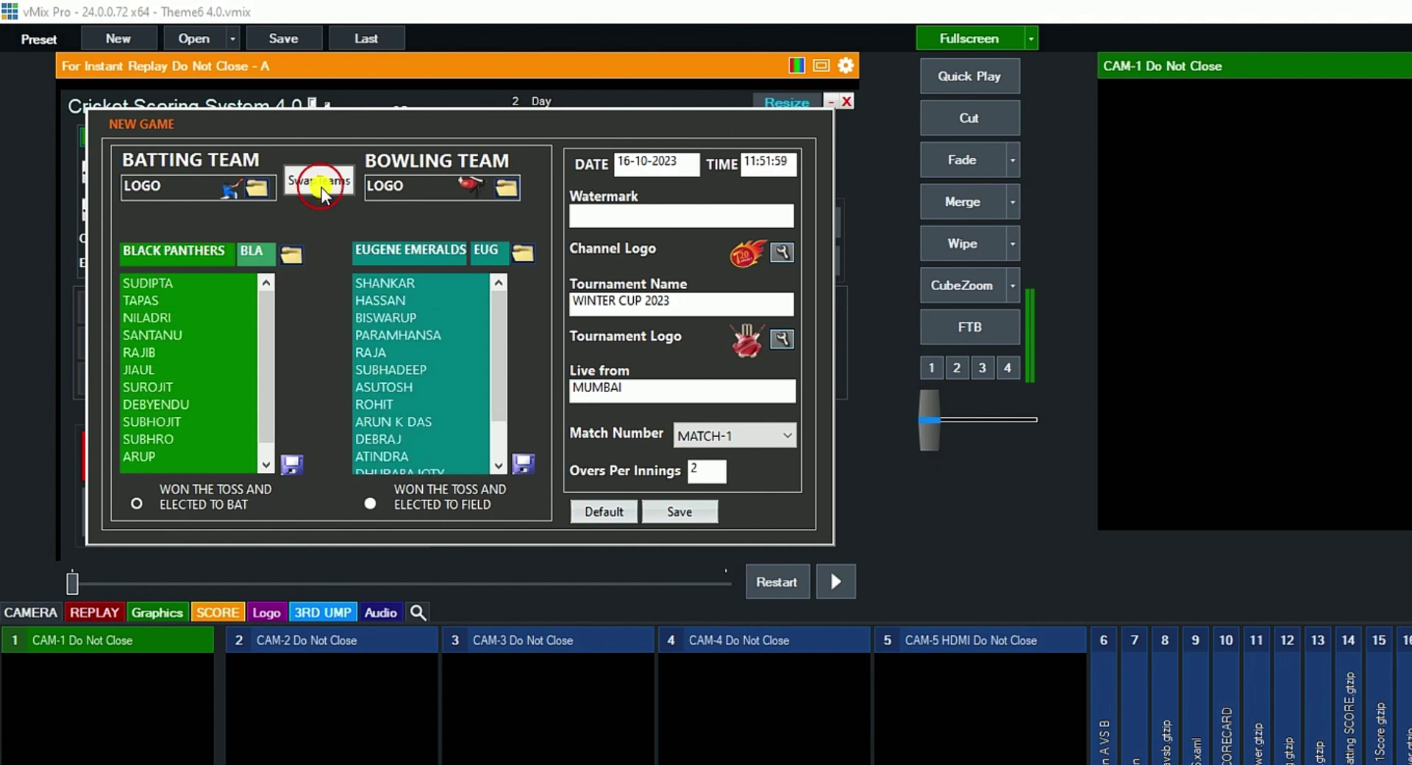
{"action": "left_click", "coordinate": [766, 257]}
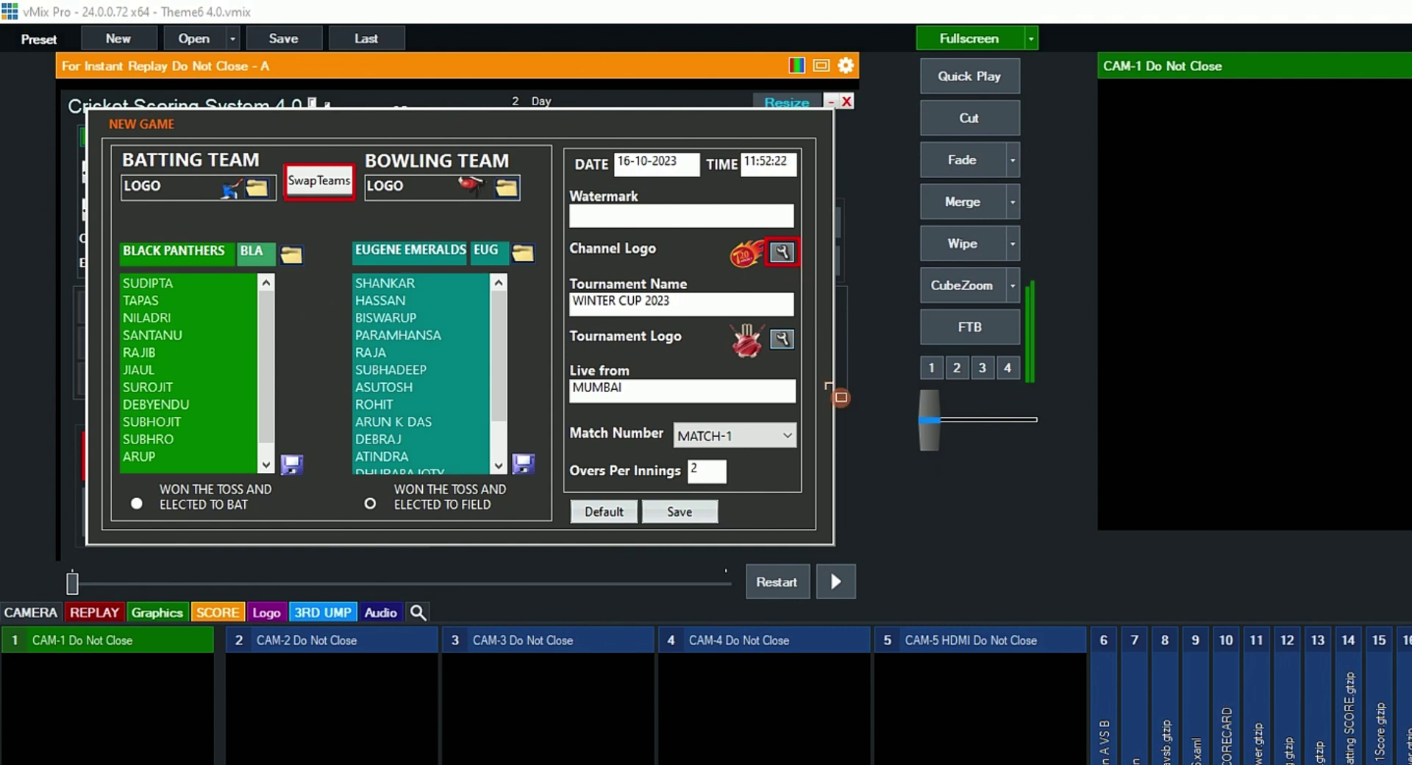
{"action": "left_click", "coordinate": [782, 339]}
{"action": "left_click_drag", "start_coordinate": [572, 302], "coordinate": [671, 301]}
{"action": "left_click_drag", "start_coordinate": [657, 397], "coordinate": [545, 384]}
Set the match number to MATCH-2 and save the new game
{"action": "left_click", "coordinate": [784, 435]}
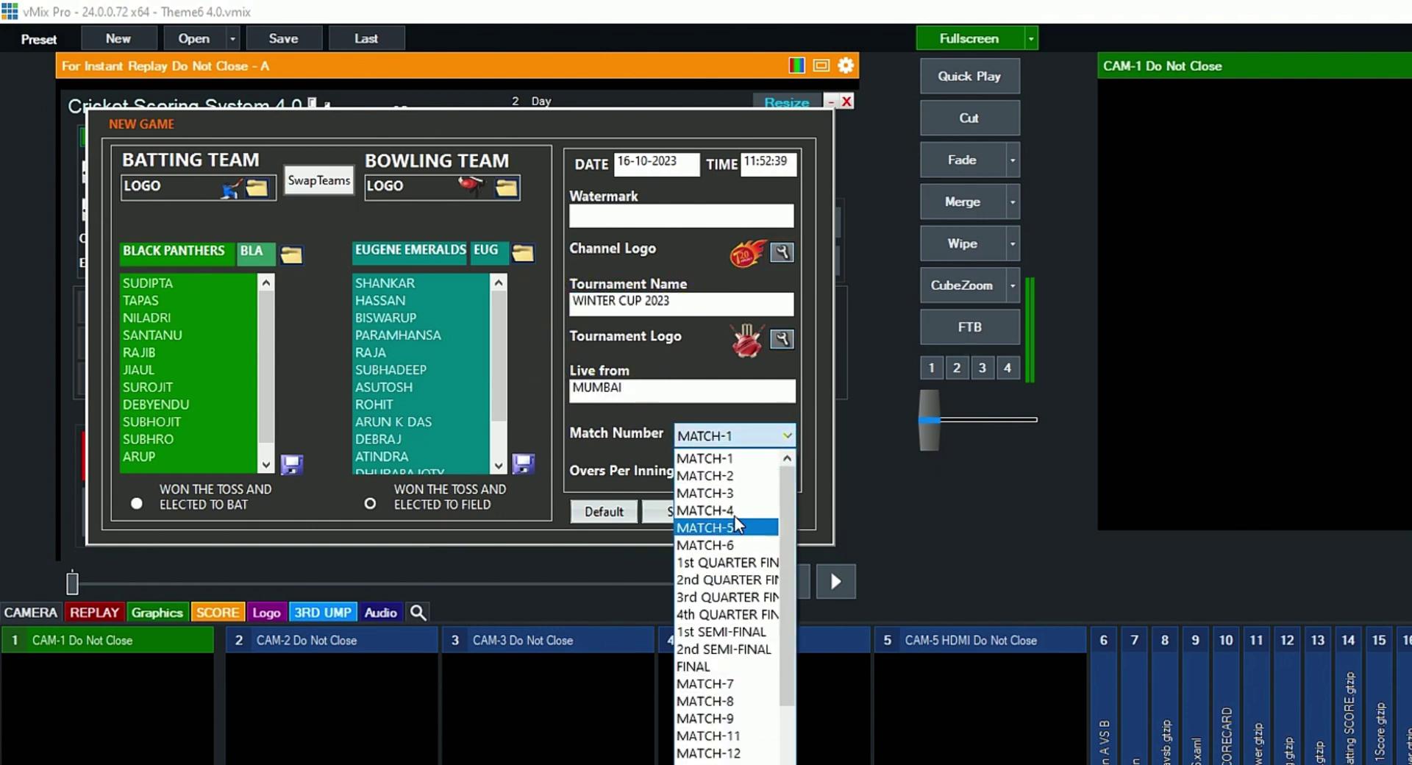
{"action": "left_click", "coordinate": [703, 474]}
{"action": "type", "text": "2"}
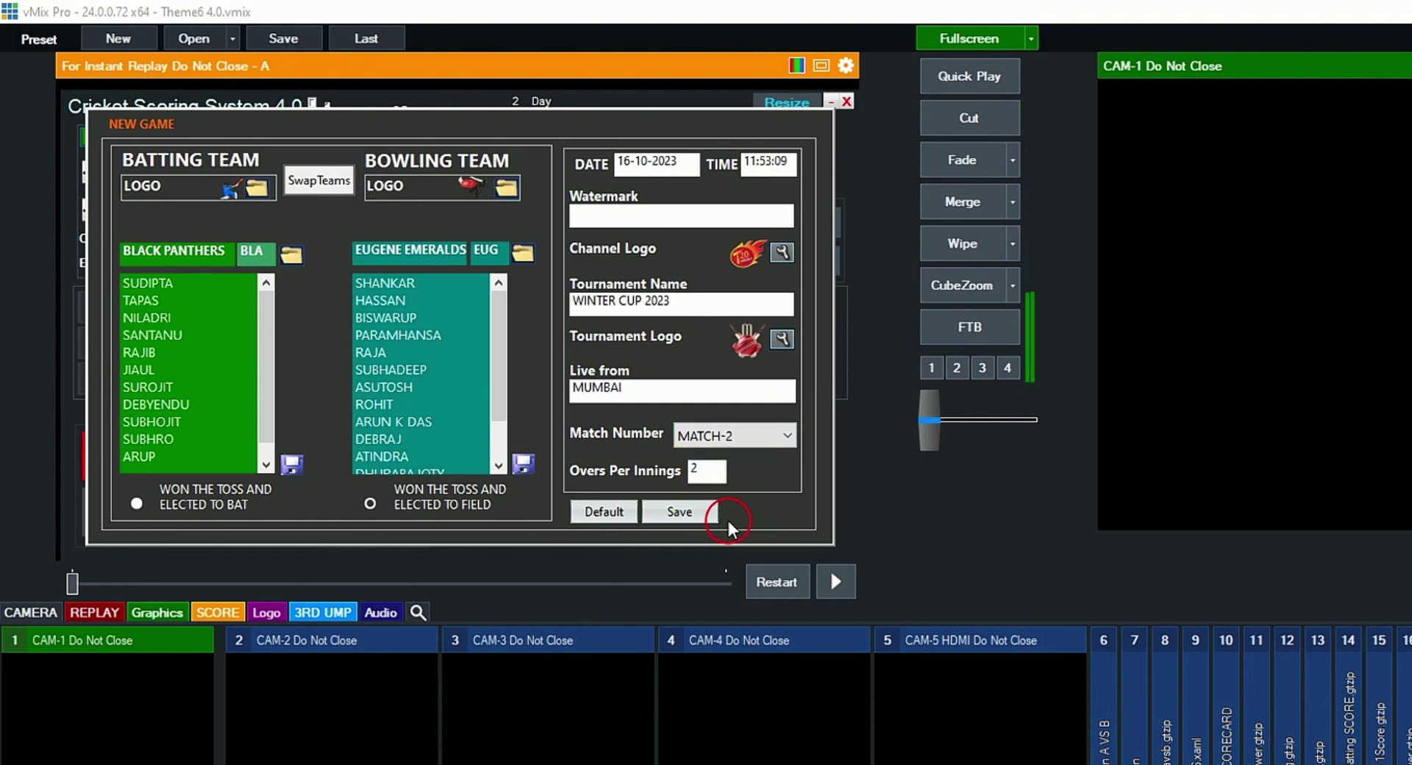
{"action": "left_click", "coordinate": [690, 510]}
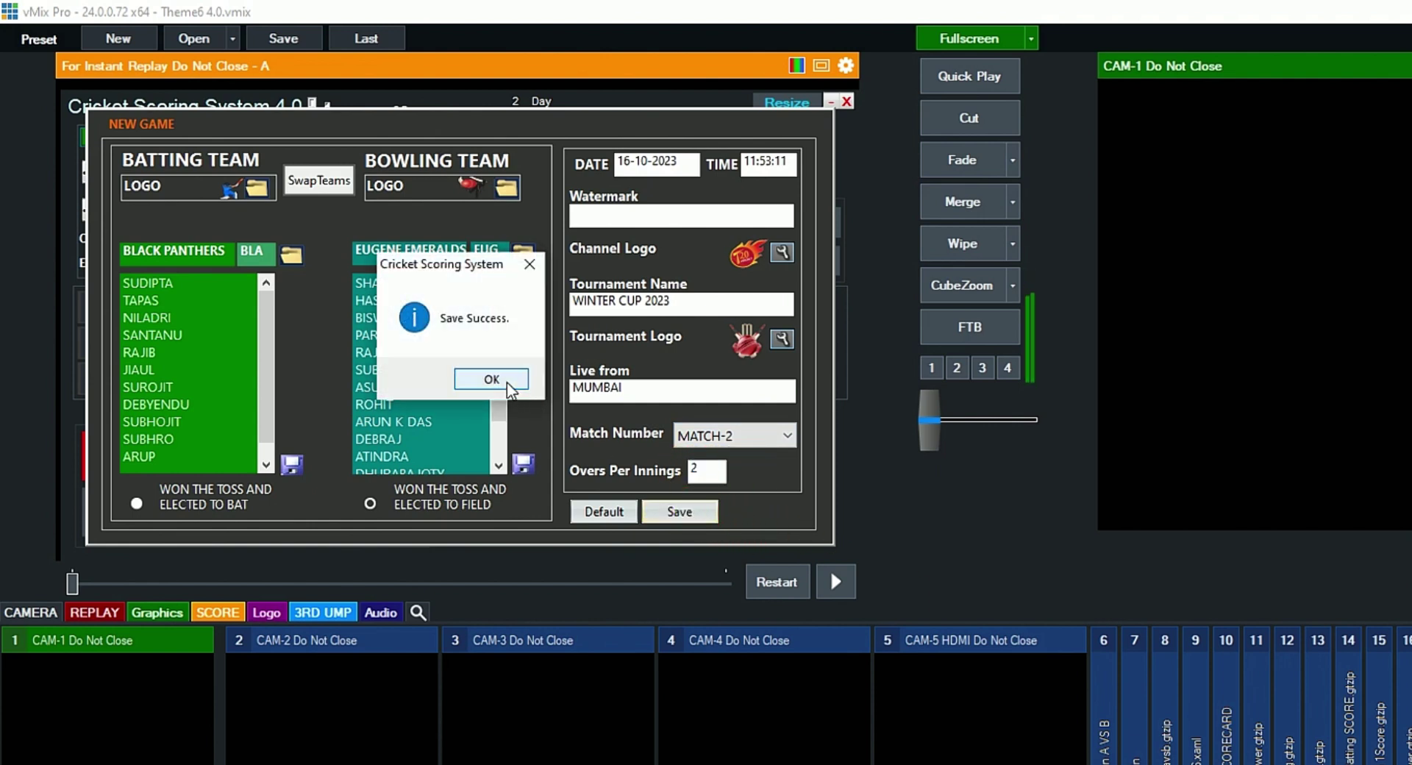
{"action": "left_click", "coordinate": [491, 379]}
{"action": "left_click", "coordinate": [410, 298]}
{"action": "left_click", "coordinate": [418, 315]}
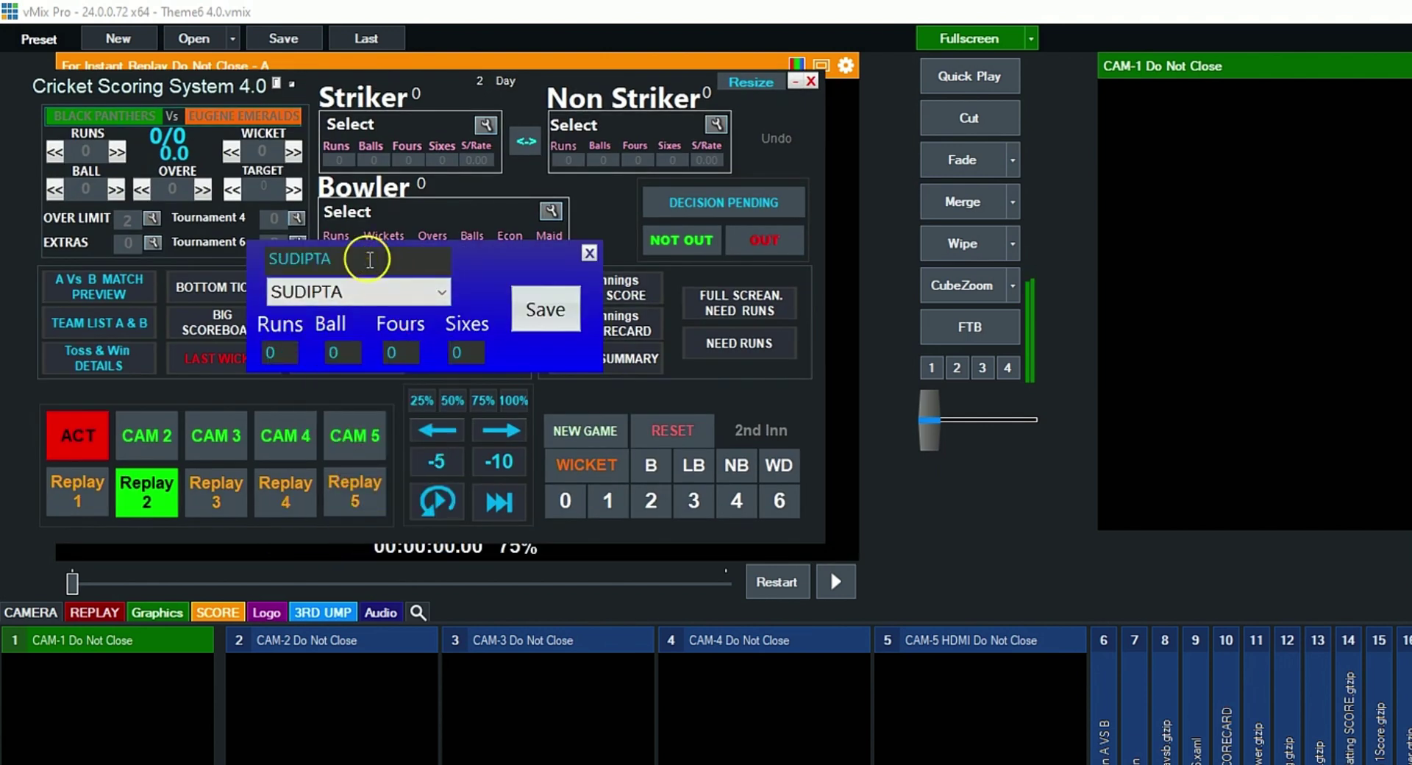
Set TAPAS as the striker and save
{"action": "left_click", "coordinate": [440, 292]}
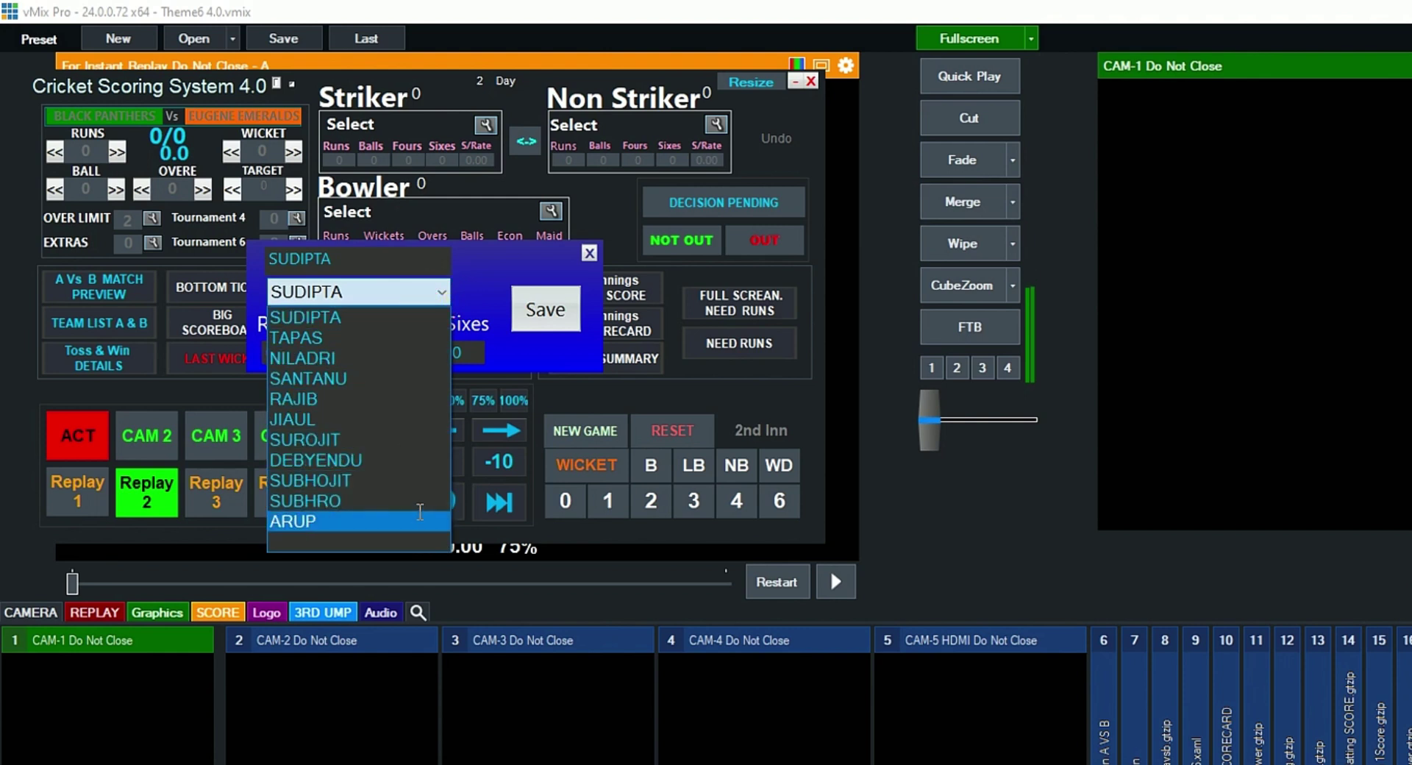
{"action": "left_click", "coordinate": [392, 338]}
{"action": "left_click", "coordinate": [331, 263]}
{"action": "left_click_drag", "start_coordinate": [331, 261], "coordinate": [249, 261]}
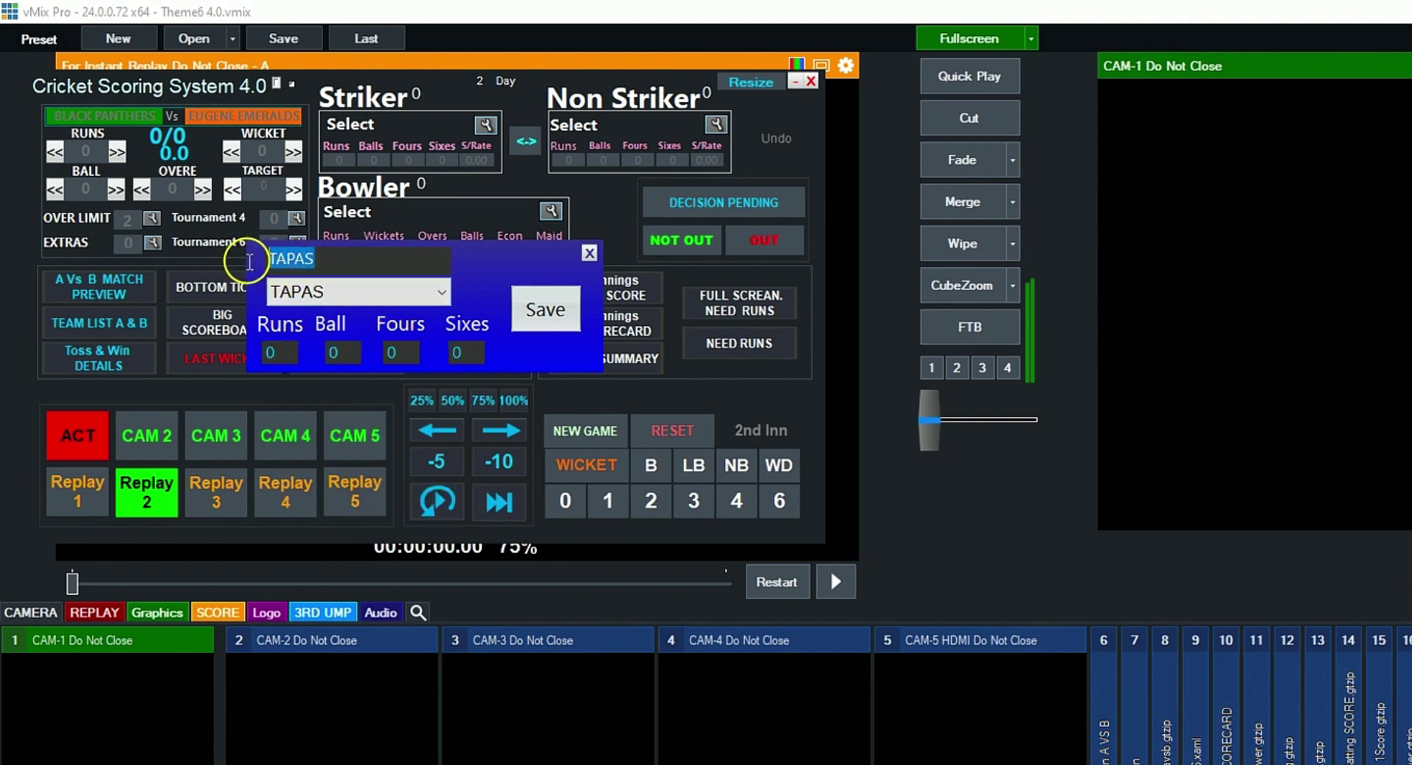
{"action": "right_click", "coordinate": [361, 260]}
{"action": "key", "text": "BackSpace"}
{"action": "type", "text": "TAPAS"}
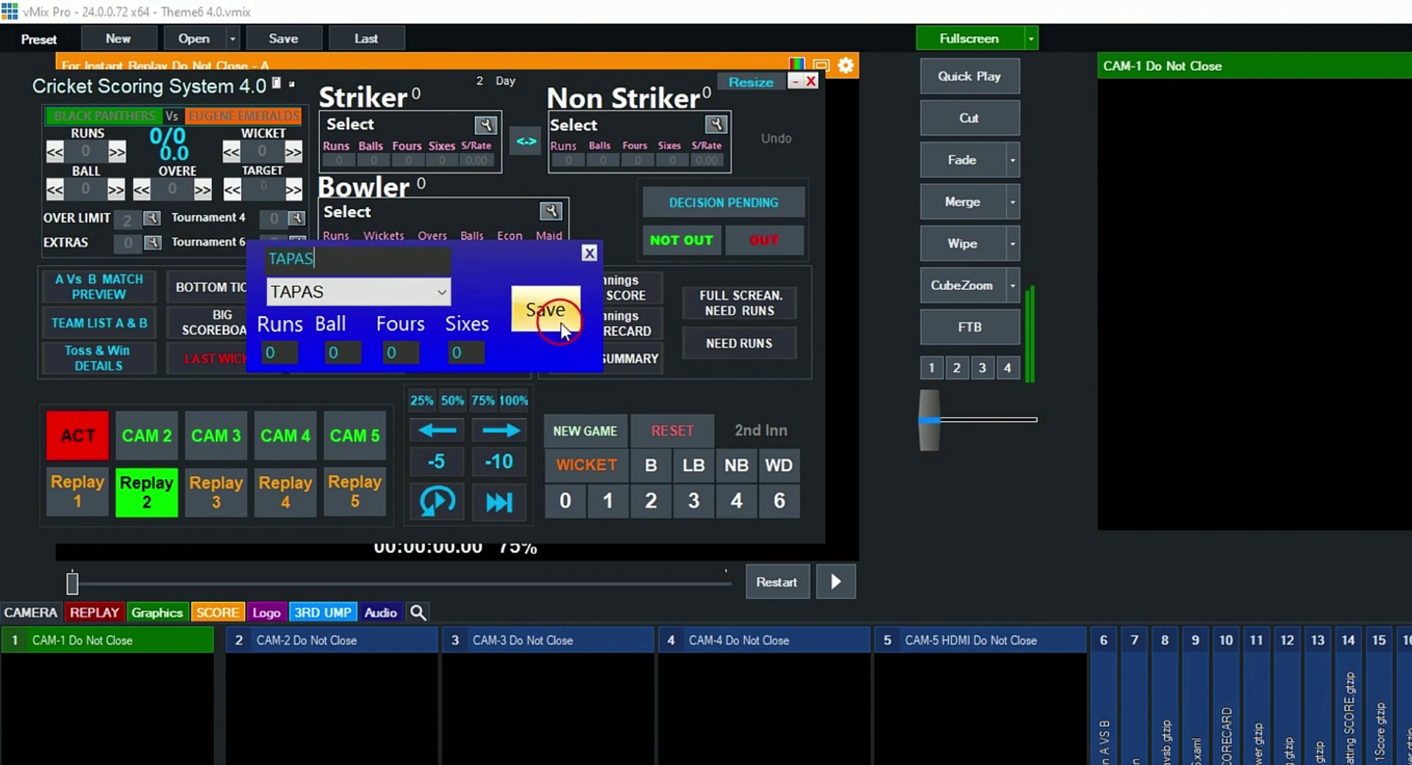
{"action": "left_click", "coordinate": [548, 312]}
Pick NILADRI as the non-striker
{"action": "left_click", "coordinate": [719, 125]}
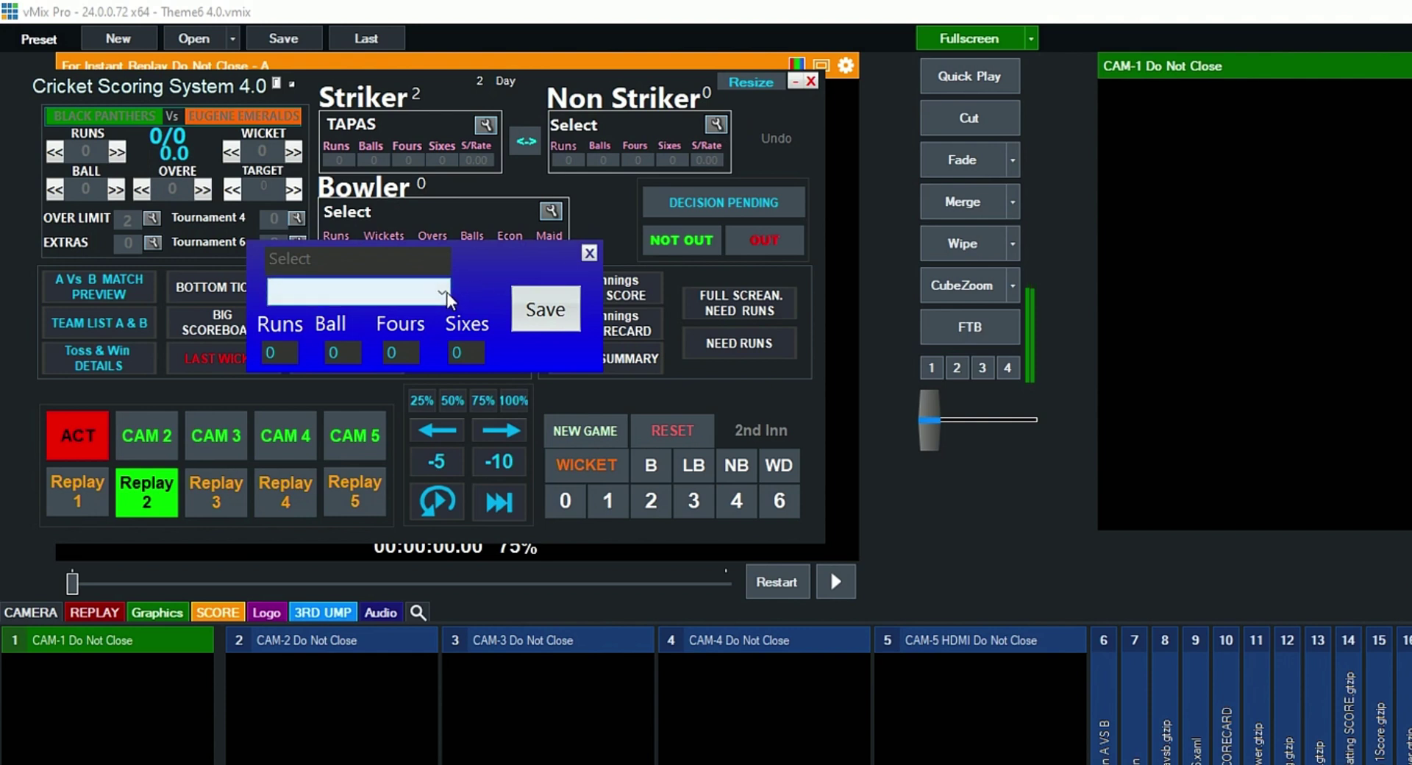
{"action": "left_click", "coordinate": [447, 293]}
{"action": "left_click", "coordinate": [404, 357]}
Confirm NILADRI as non-striker, set ROHIT as bowler, and show the A Vs B match preview
{"action": "left_click", "coordinate": [545, 317]}
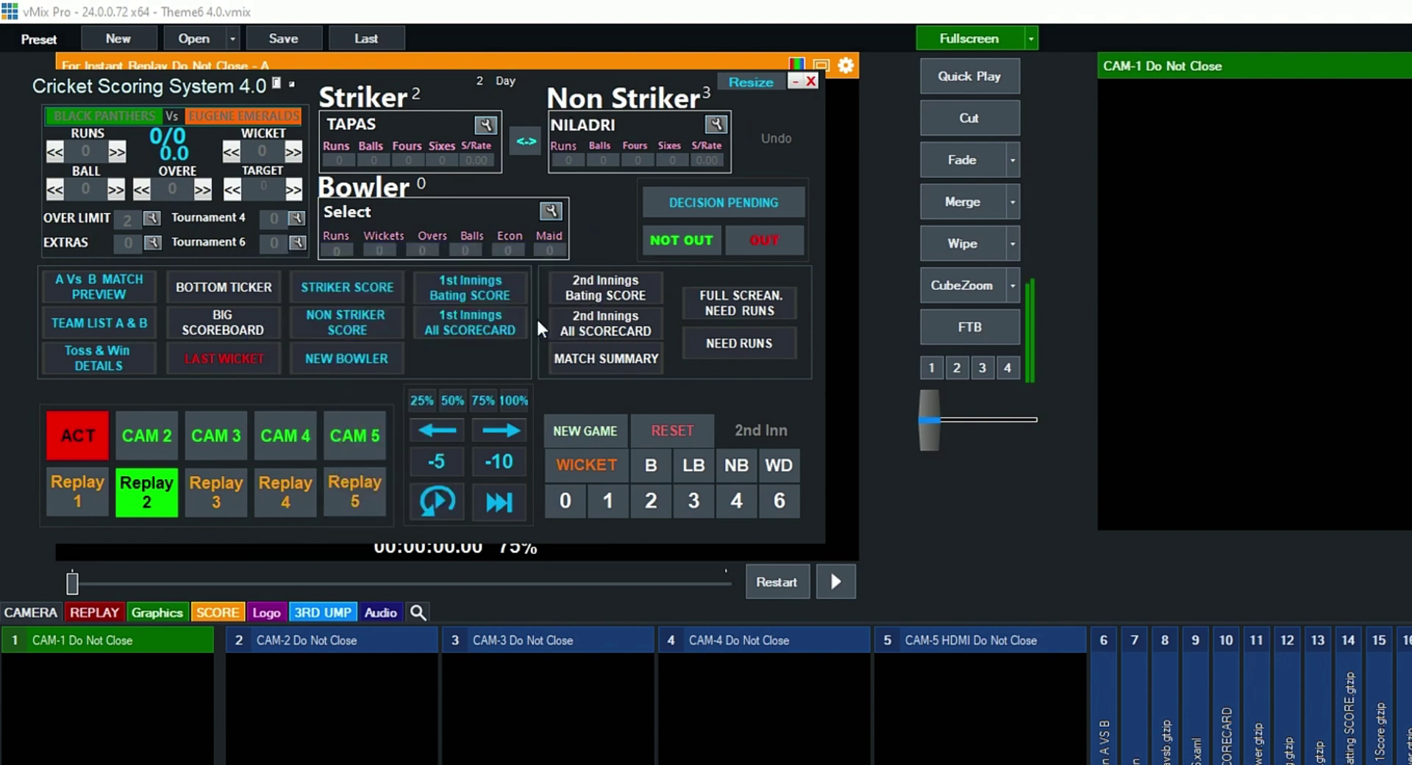
{"action": "left_click", "coordinate": [551, 212]}
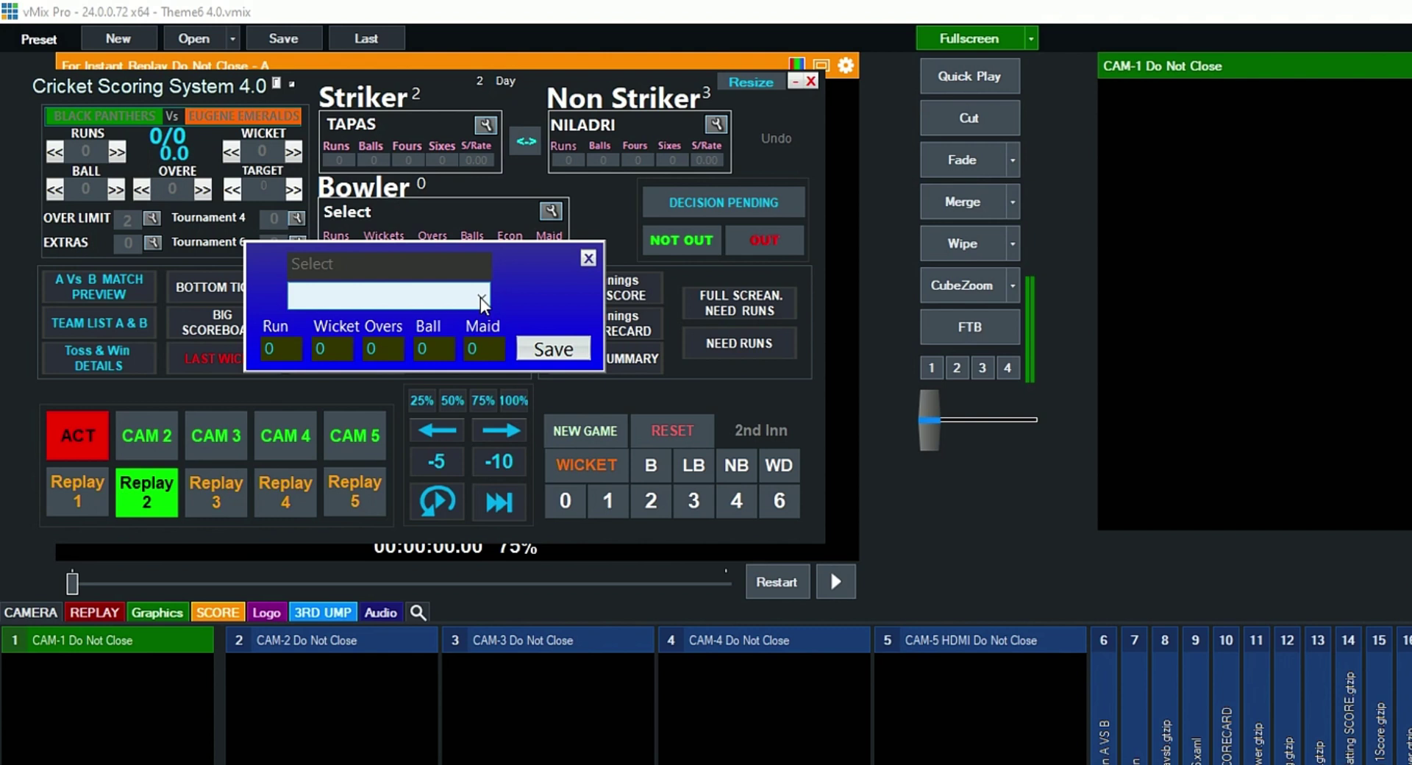
{"action": "left_click", "coordinate": [480, 297]}
{"action": "left_click", "coordinate": [410, 464]}
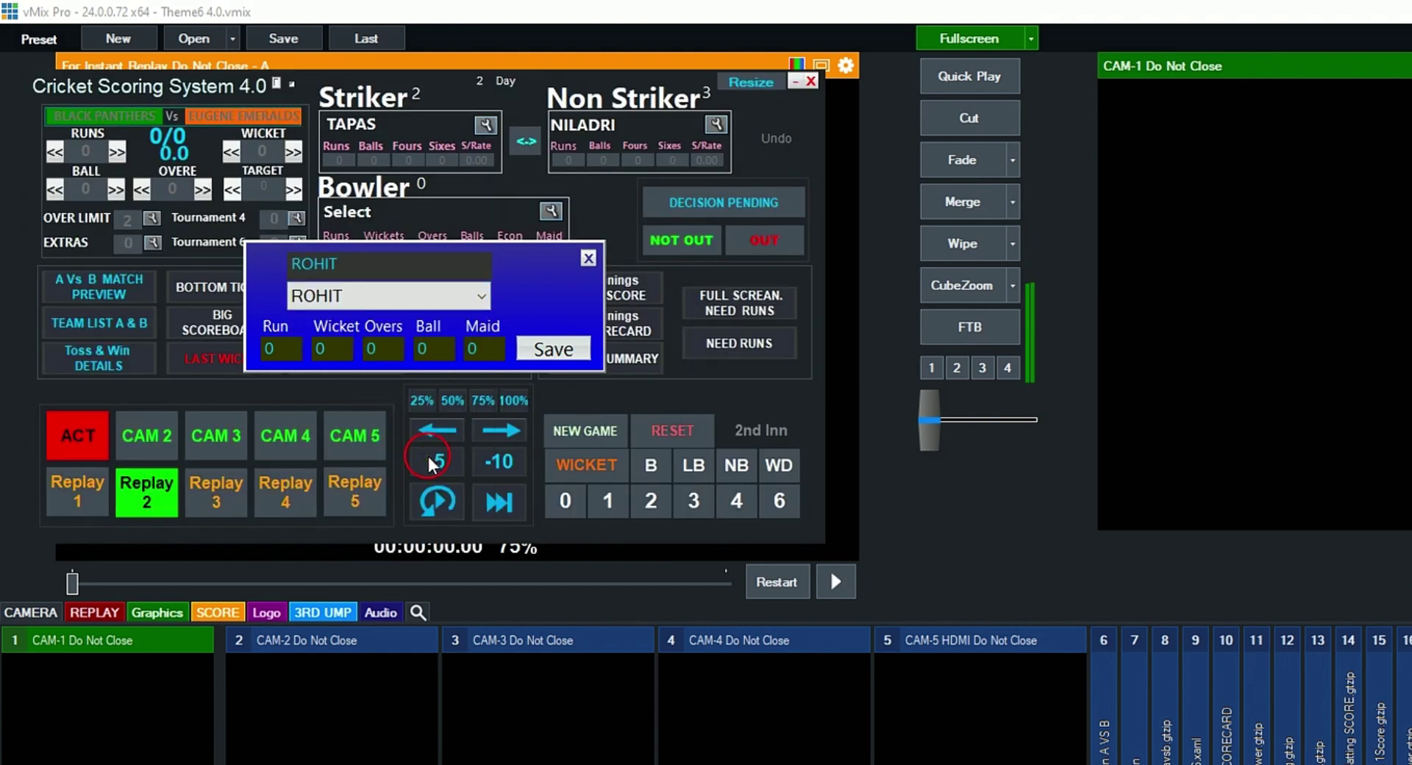
{"action": "left_click", "coordinate": [559, 349]}
{"action": "left_click", "coordinate": [99, 286]}
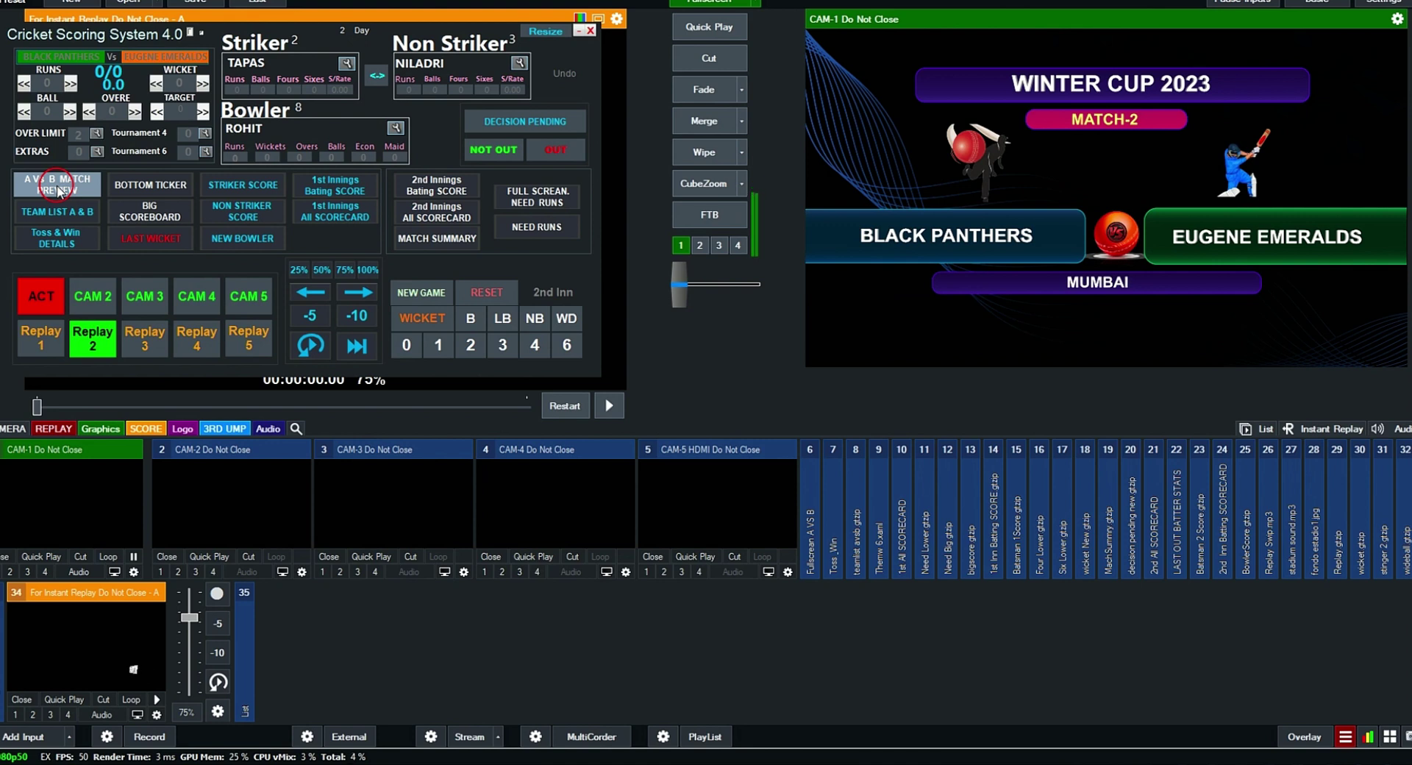
Take the match preview off, then briefly show the team lists and toss graphics
{"action": "left_click", "coordinate": [58, 190]}
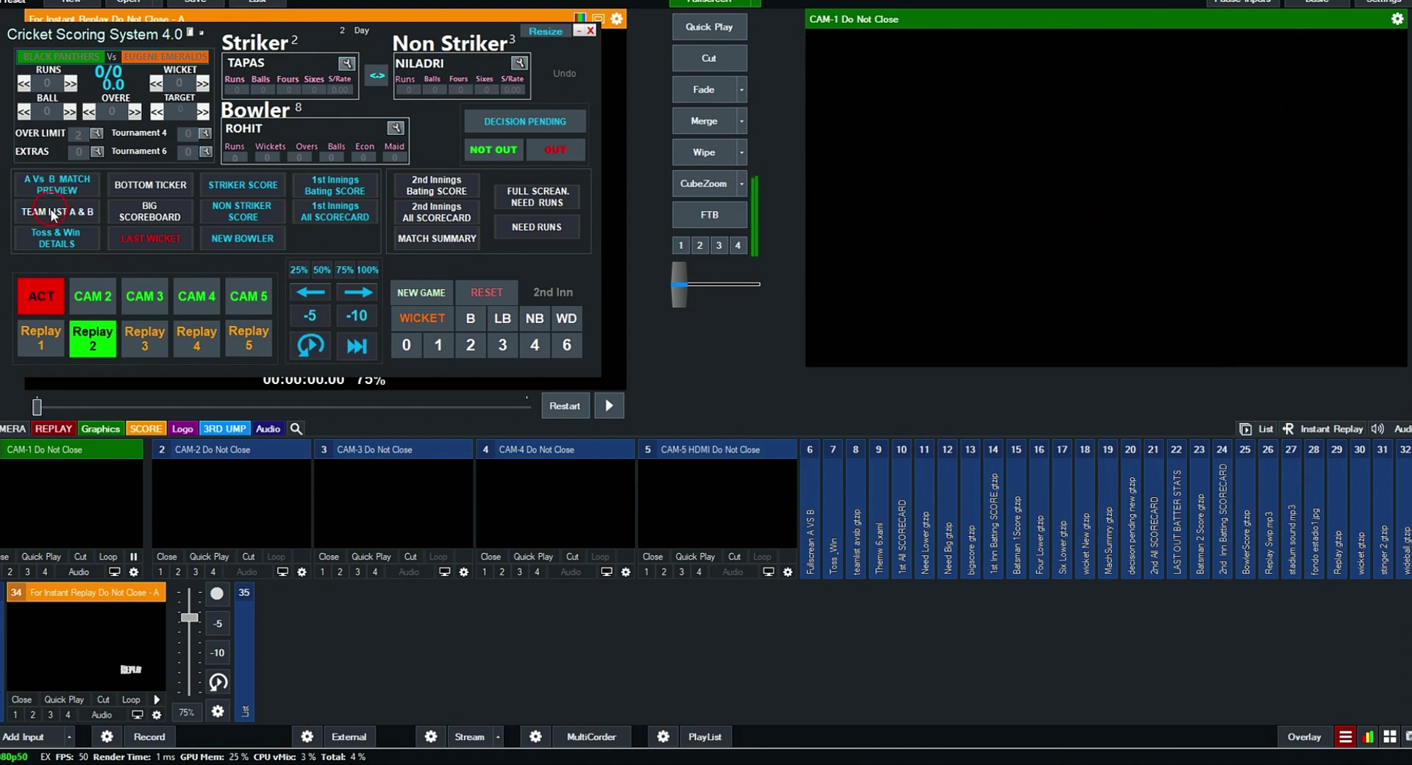
{"action": "left_click", "coordinate": [52, 214]}
{"action": "left_click", "coordinate": [52, 213]}
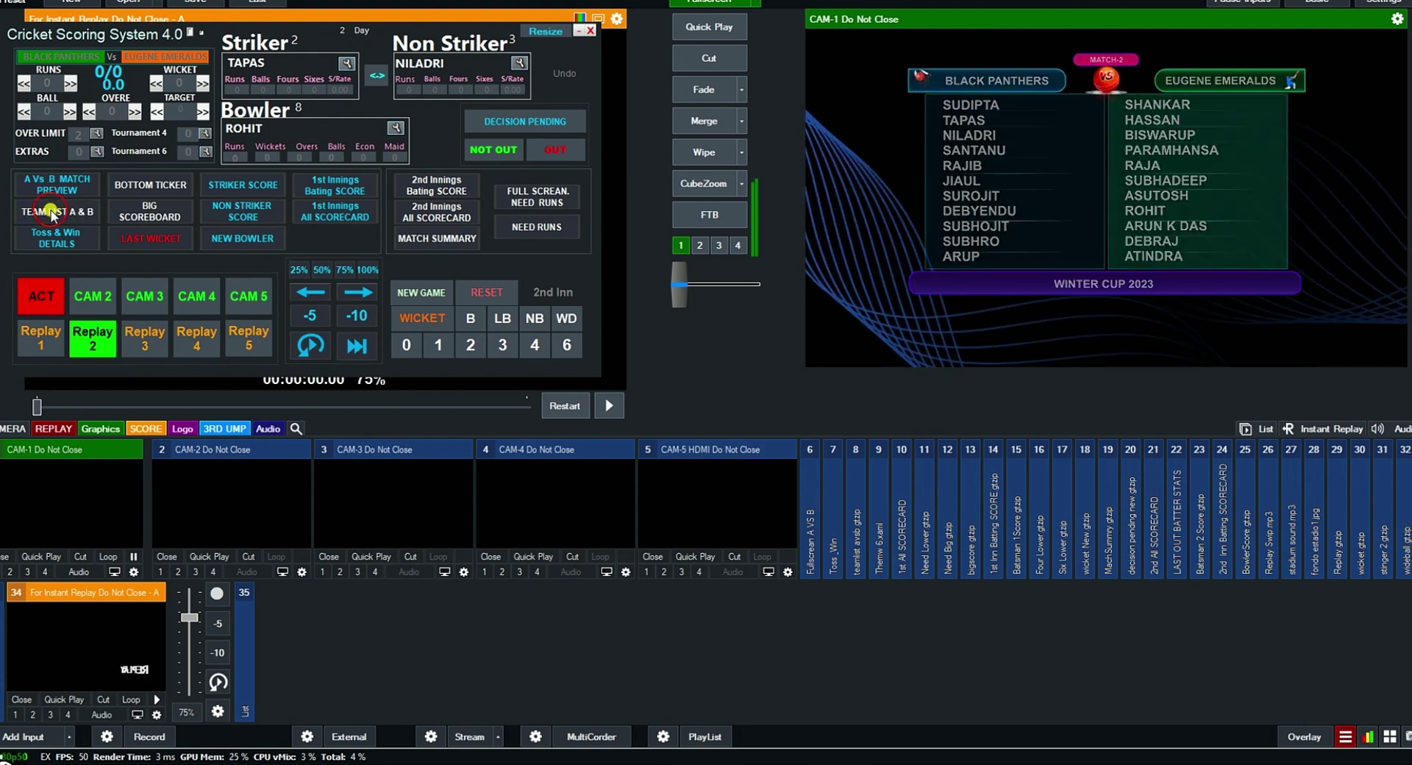
{"action": "left_click", "coordinate": [55, 237]}
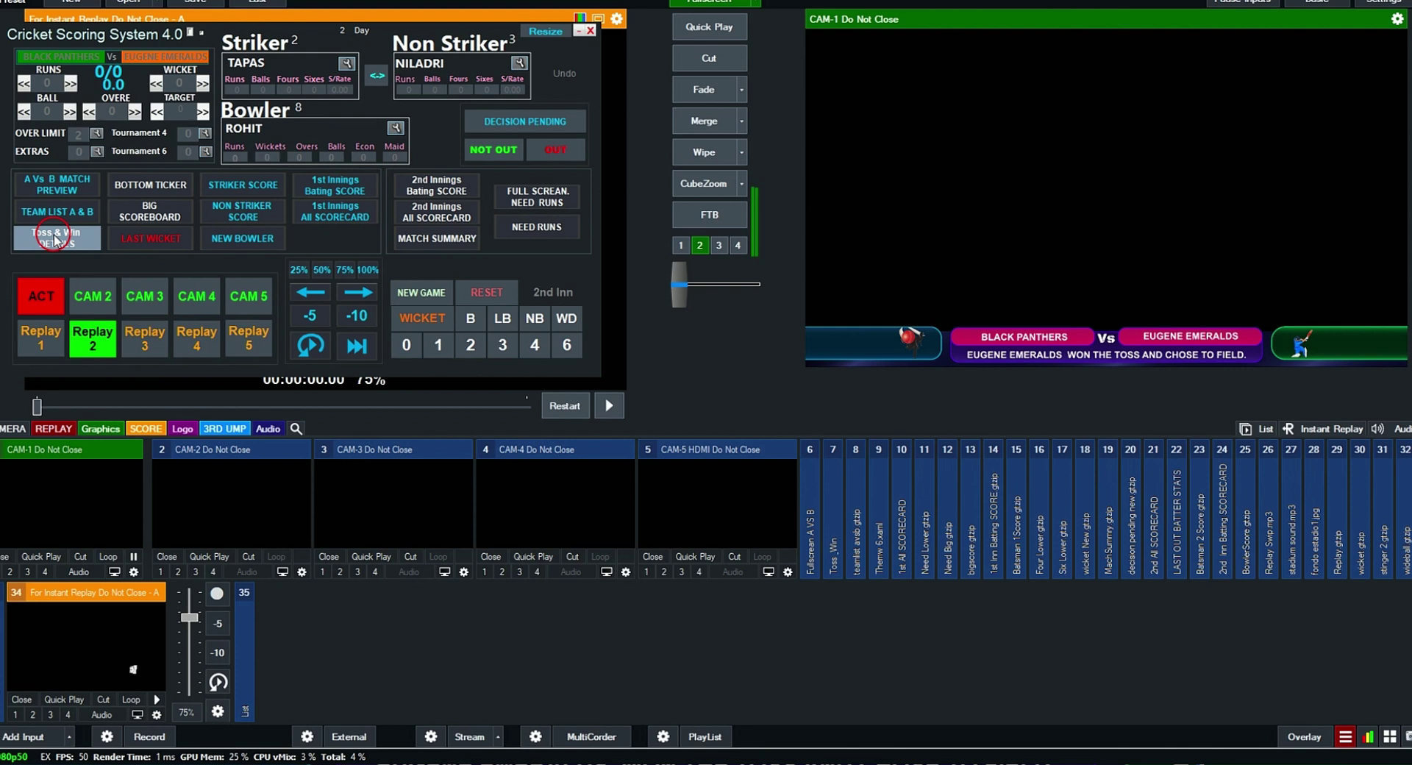
{"action": "left_click", "coordinate": [55, 239]}
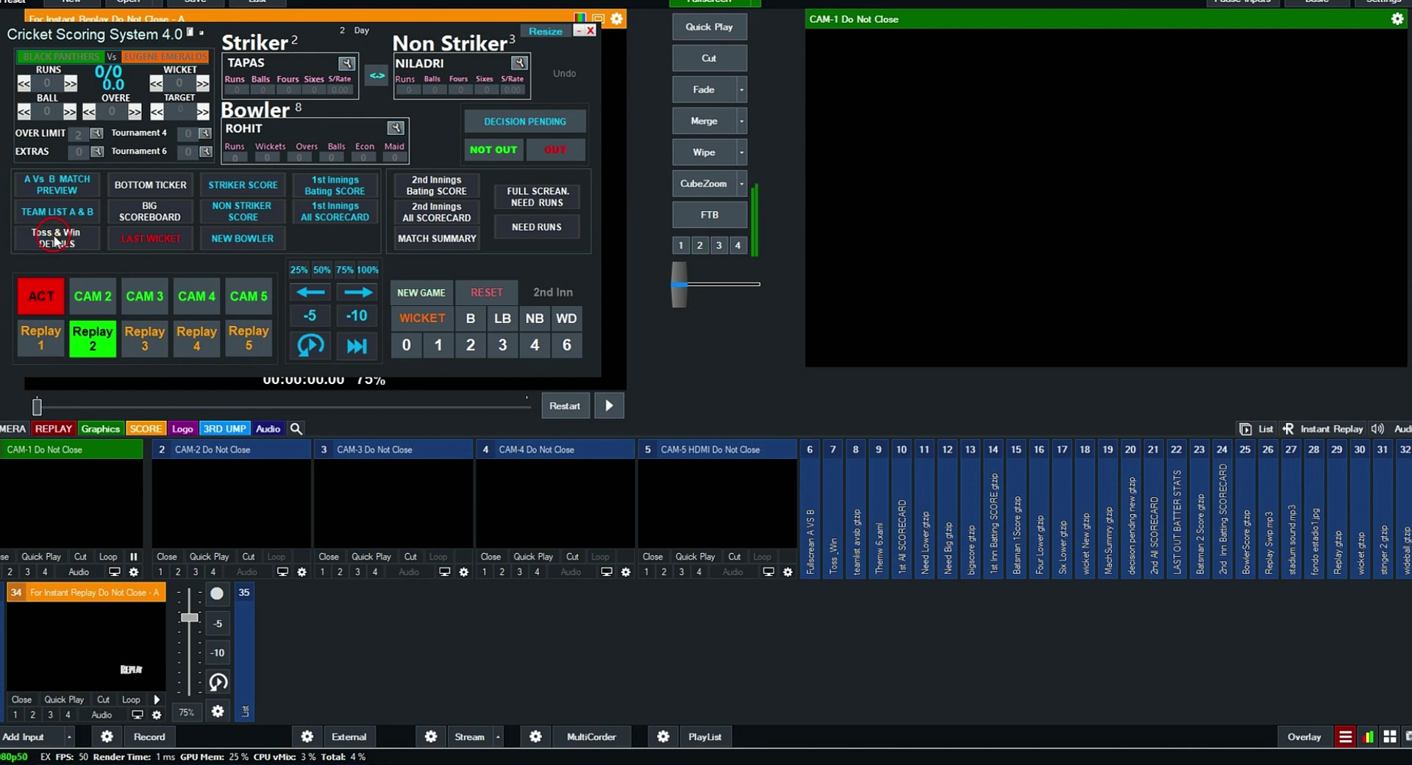
Correct the toss to Black Panthers electing to bat, save, and preview the toss graphic
{"action": "left_click", "coordinate": [422, 292]}
{"action": "left_click", "coordinate": [59, 332]}
{"action": "left_click", "coordinate": [473, 337]}
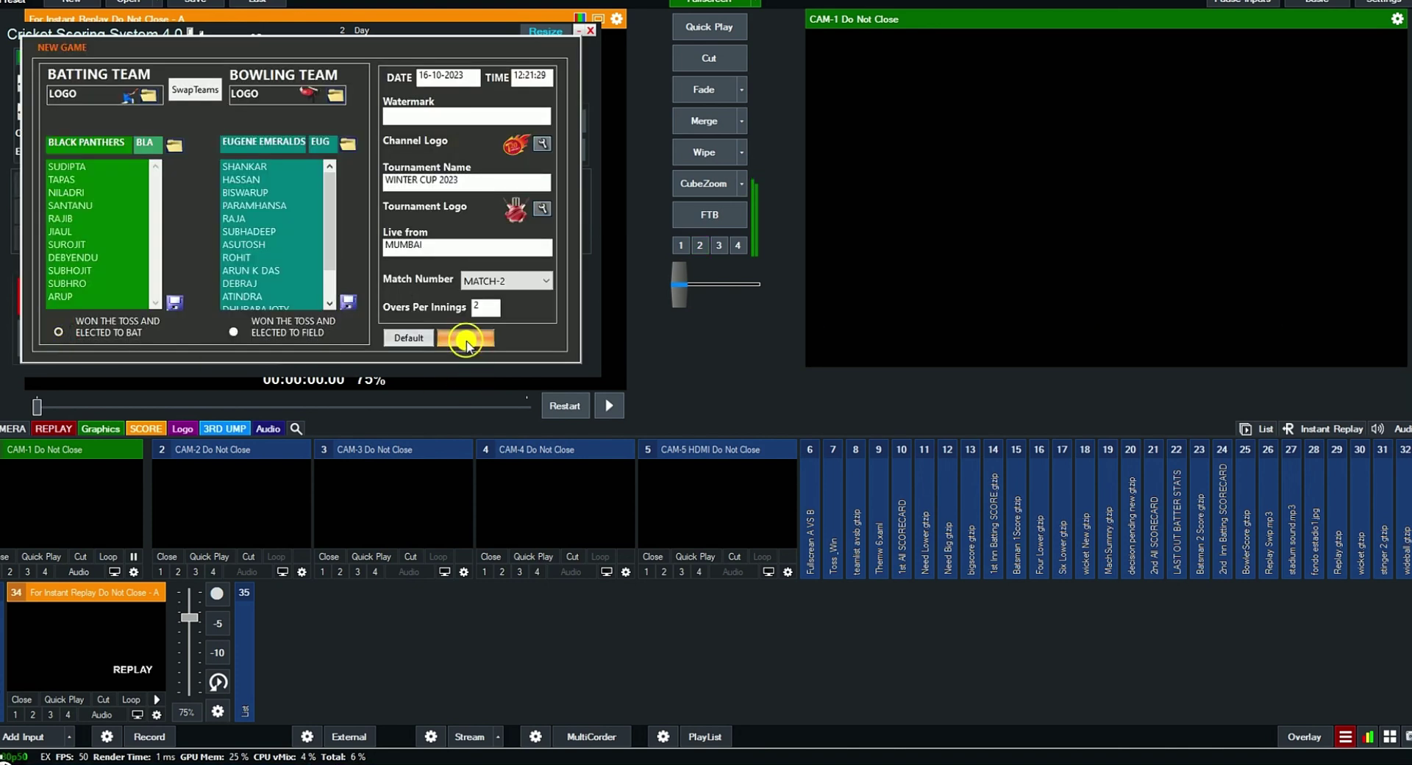
{"action": "left_click", "coordinate": [324, 241]}
{"action": "left_click", "coordinate": [45, 239]}
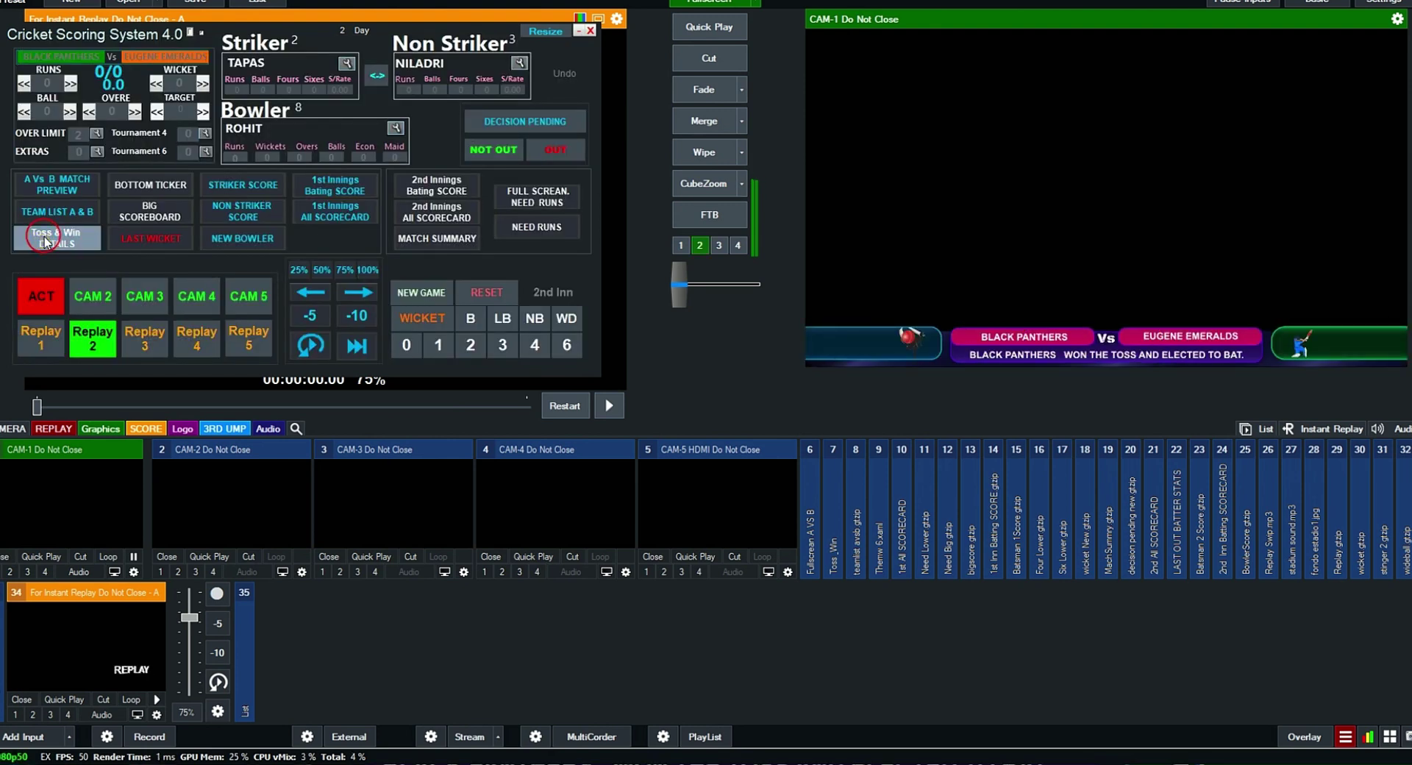
{"action": "left_click", "coordinate": [46, 239]}
Show the score ticker and score ROHIT's over 1, 2, 3, 3, 6, 4 to reach 19/0, then begin choosing the next bowler
{"action": "left_click", "coordinate": [151, 187]}
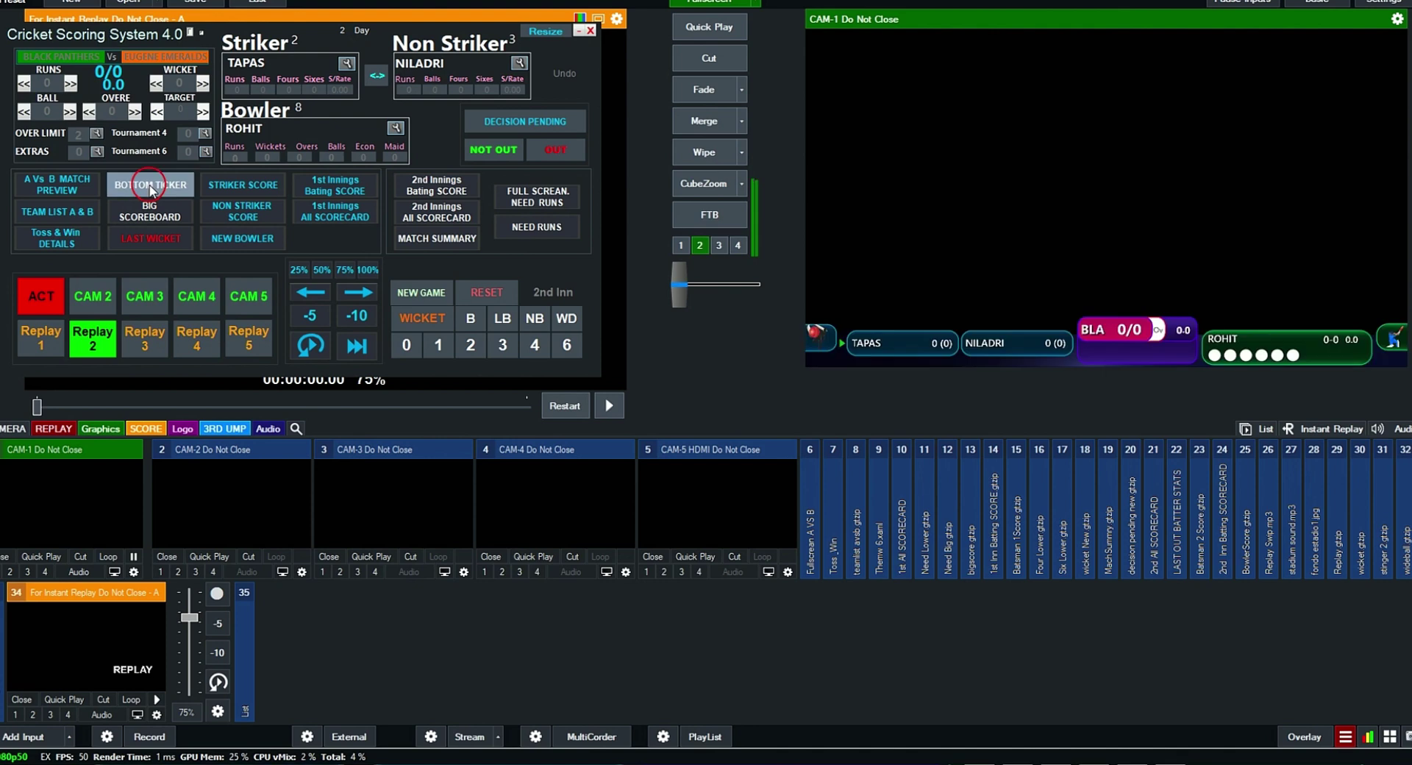
{"action": "left_click", "coordinate": [486, 345]}
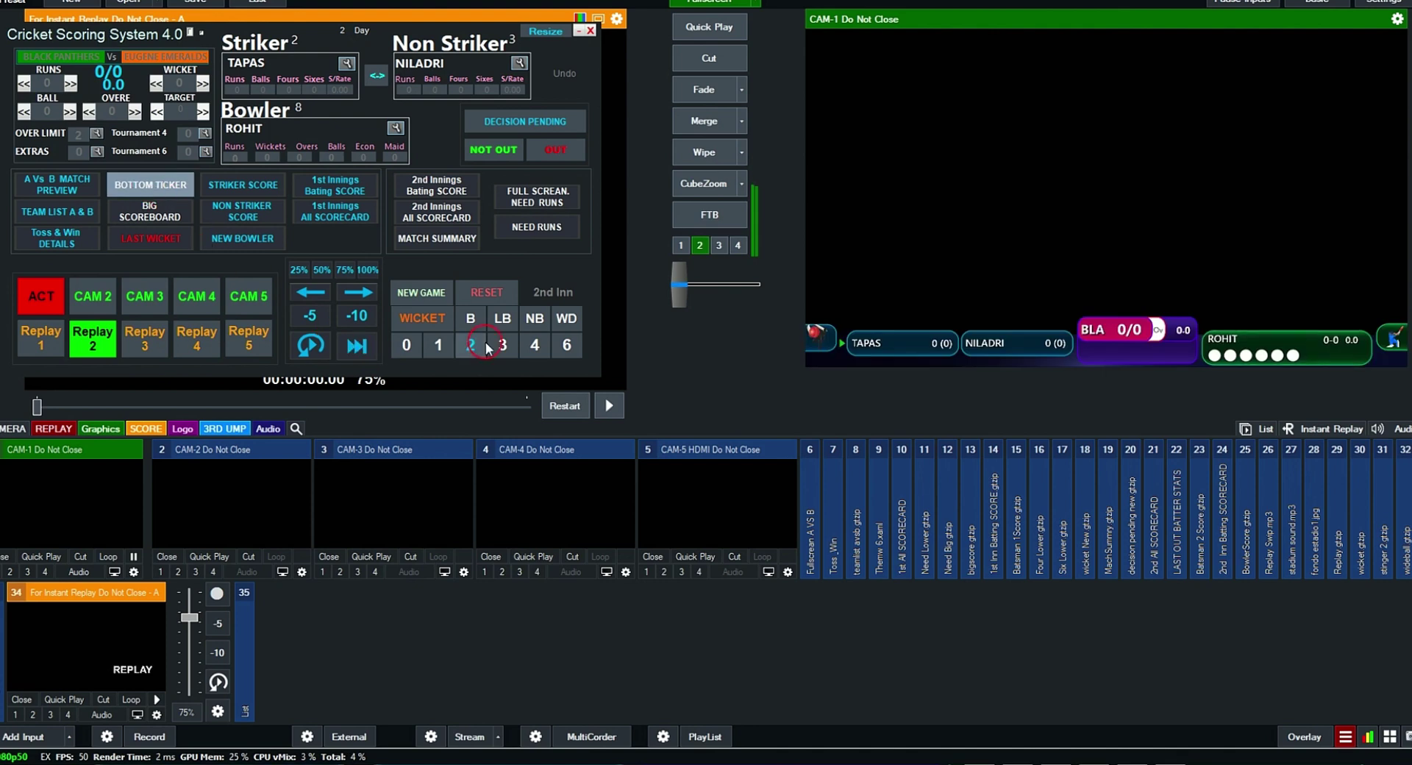
{"action": "left_click", "coordinate": [443, 347]}
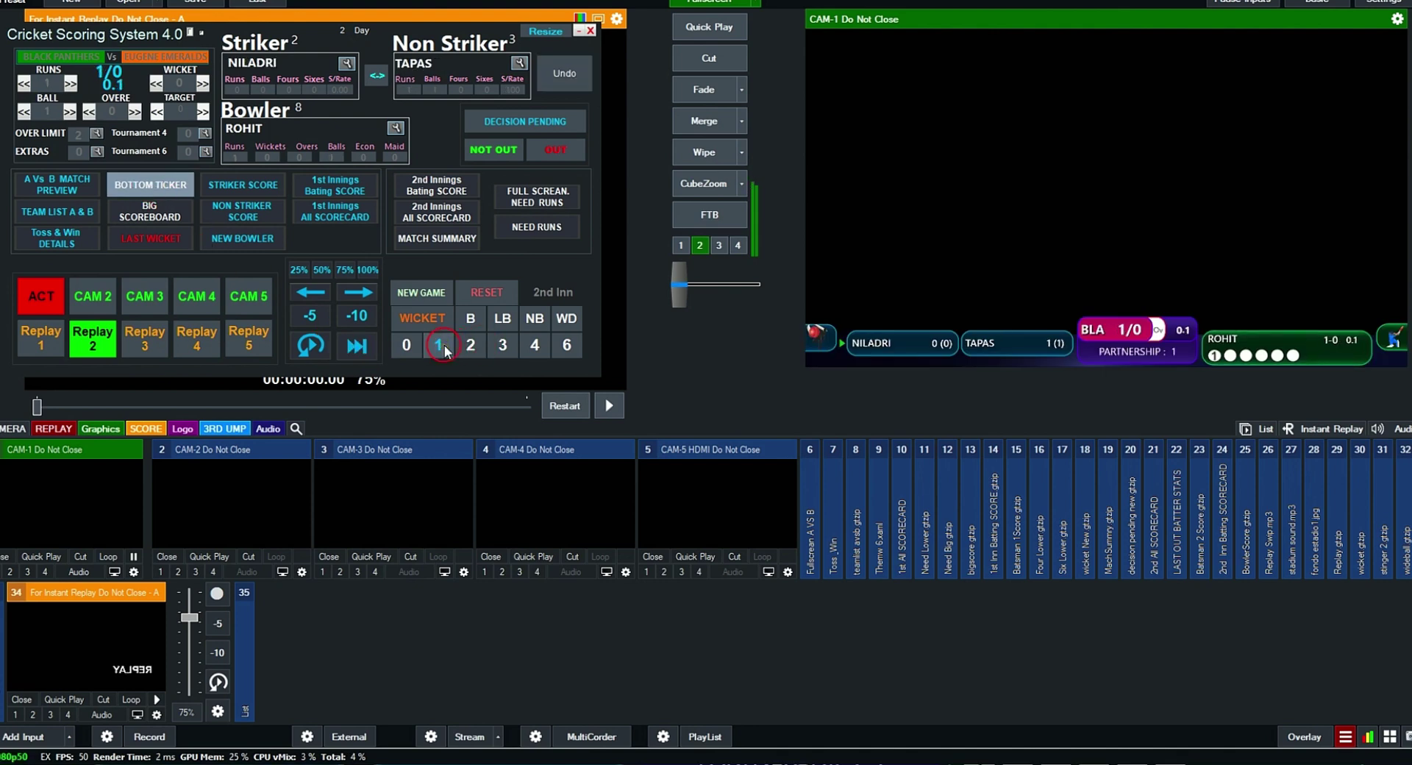
{"action": "left_click", "coordinate": [470, 346]}
{"action": "left_click", "coordinate": [502, 346]}
{"action": "left_click", "coordinate": [503, 346]}
{"action": "left_click", "coordinate": [566, 346]}
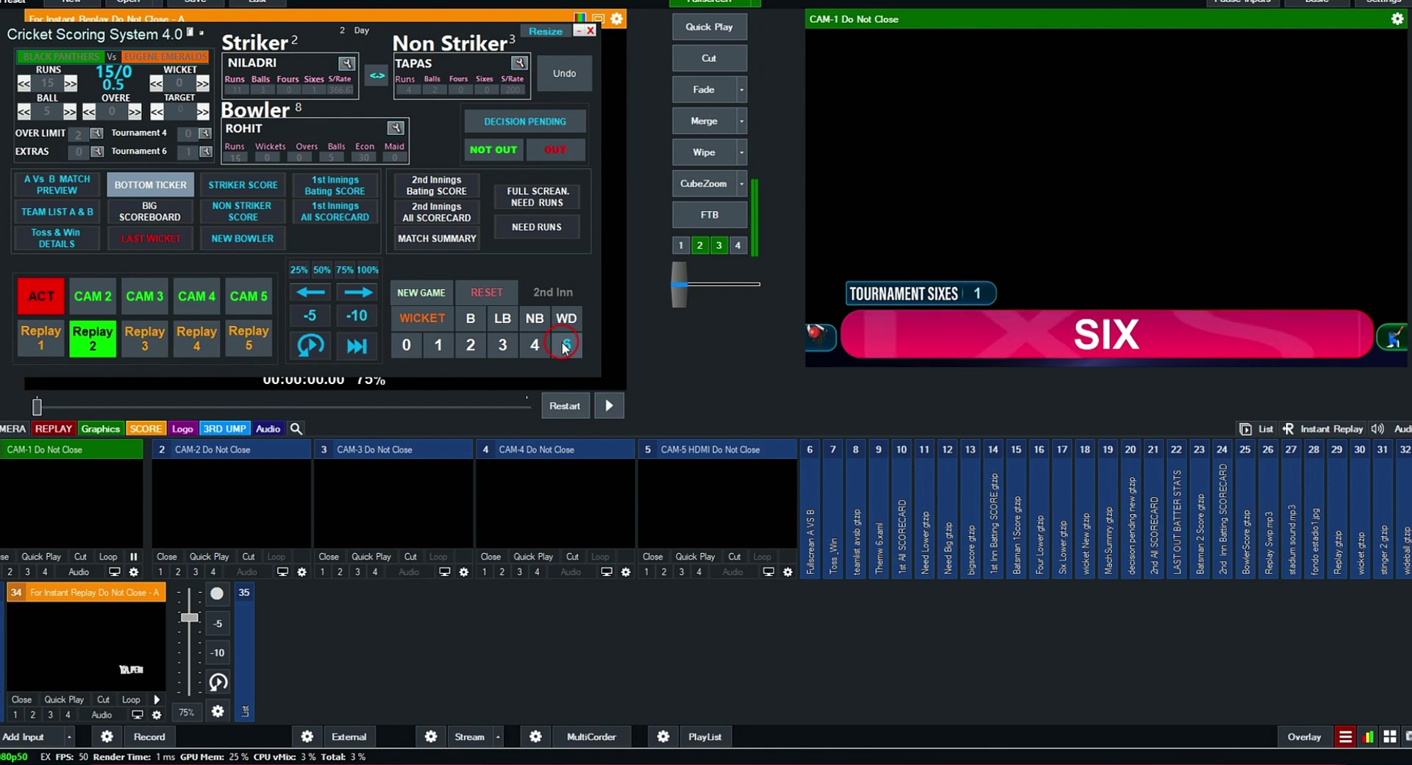
{"action": "left_click", "coordinate": [535, 346]}
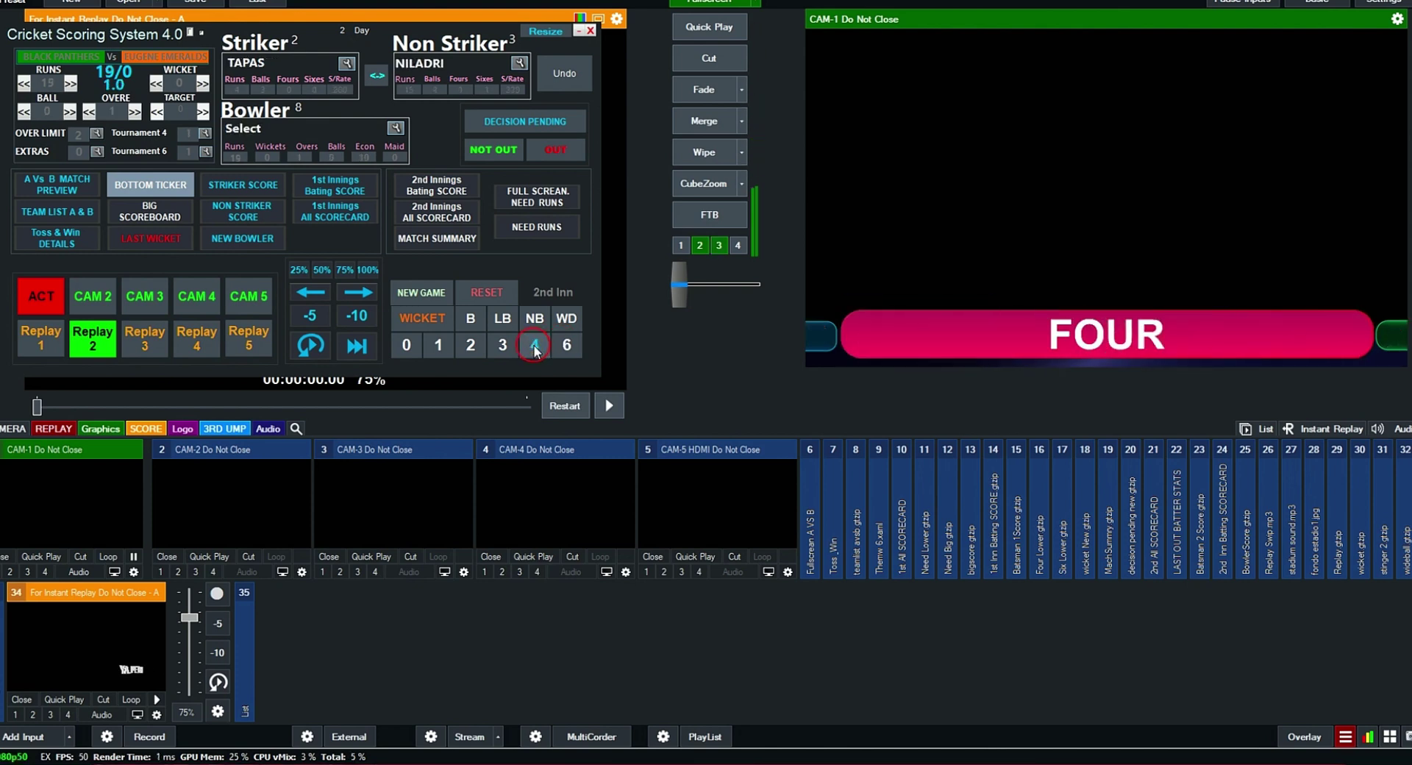
{"action": "left_click", "coordinate": [395, 128]}
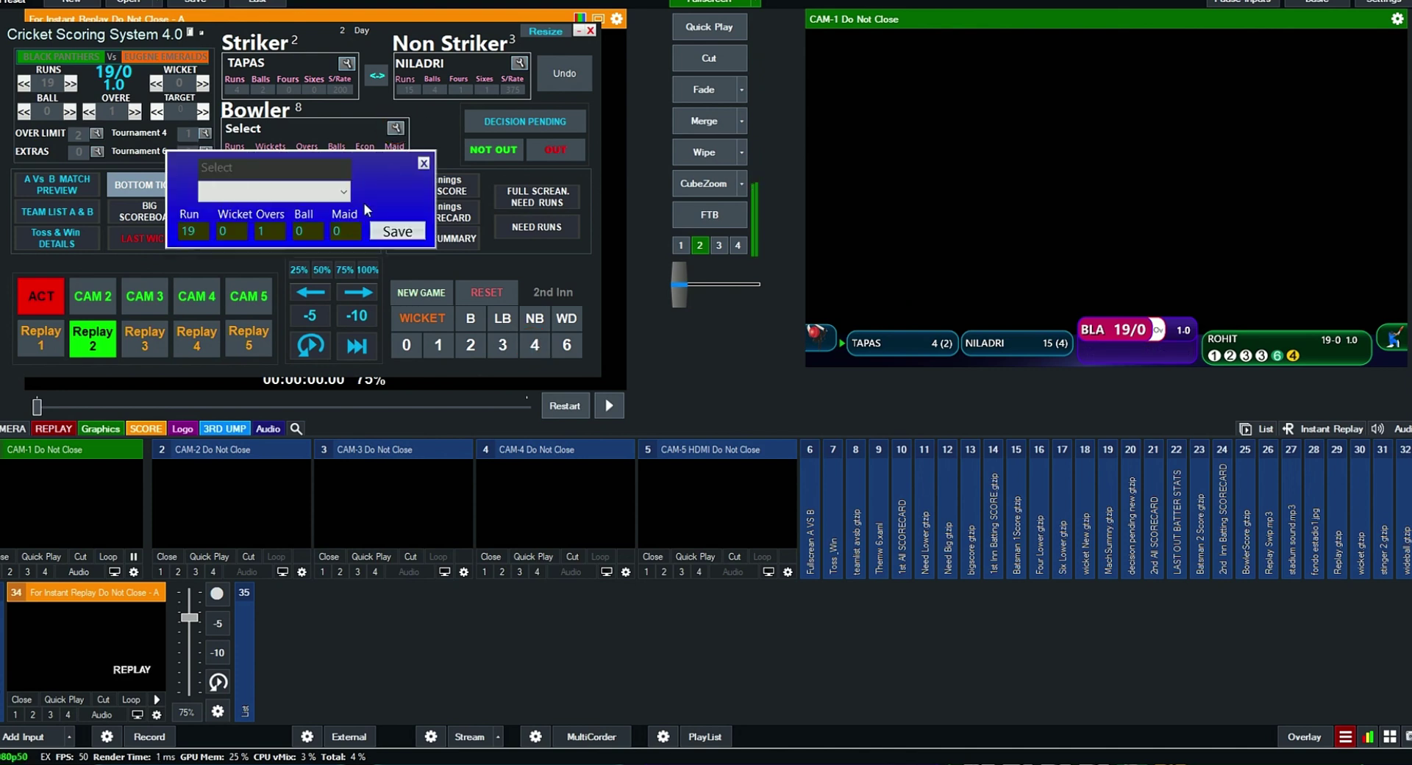
{"action": "left_click", "coordinate": [342, 193]}
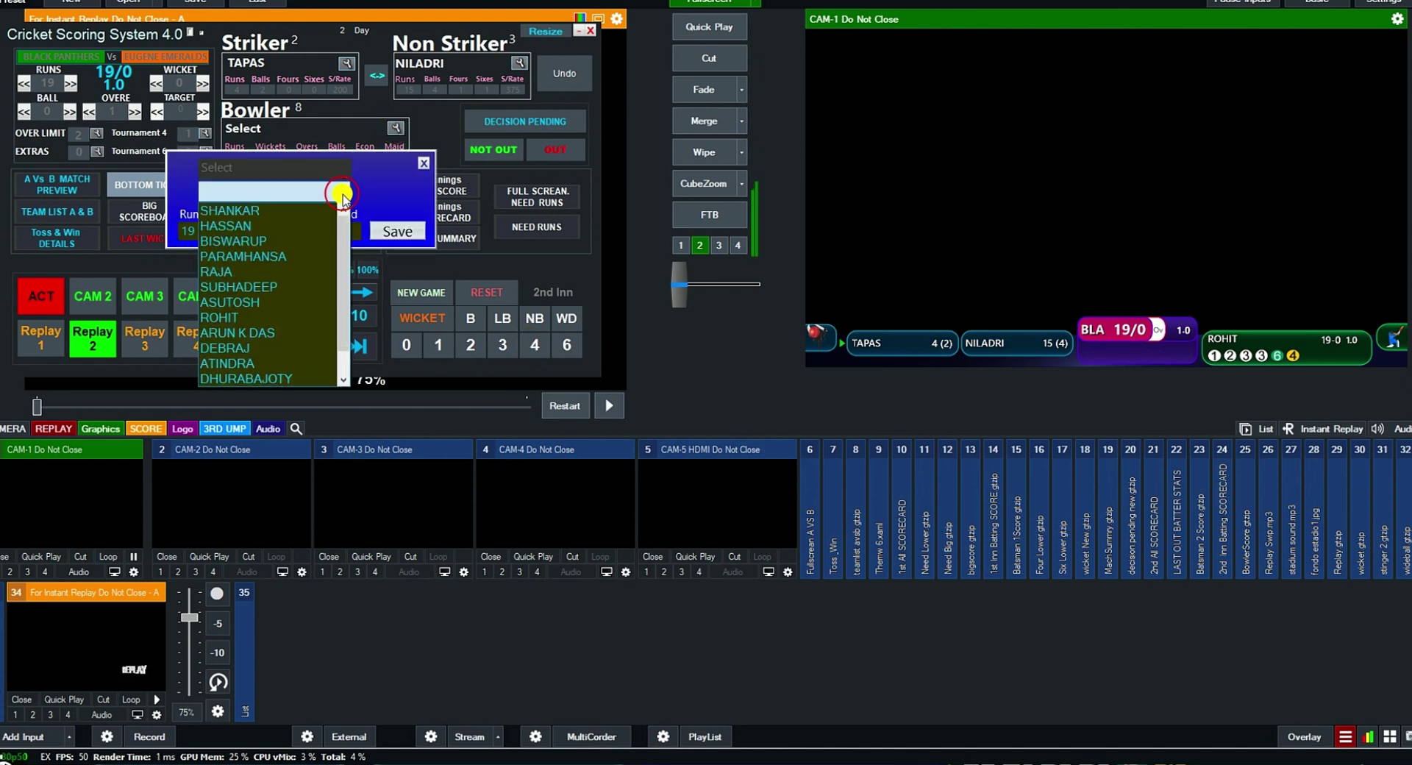
{"action": "left_click", "coordinate": [301, 334]}
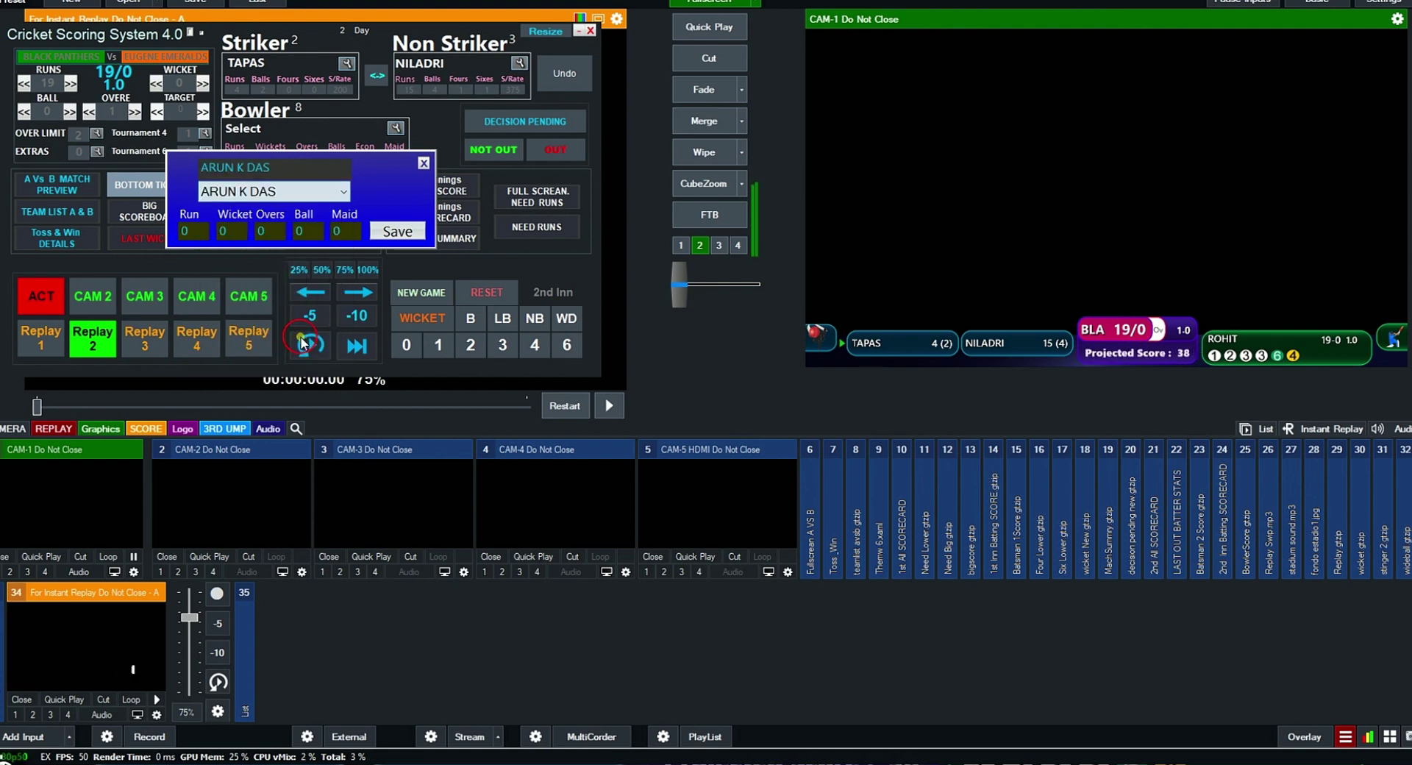
{"action": "left_click", "coordinate": [397, 231]}
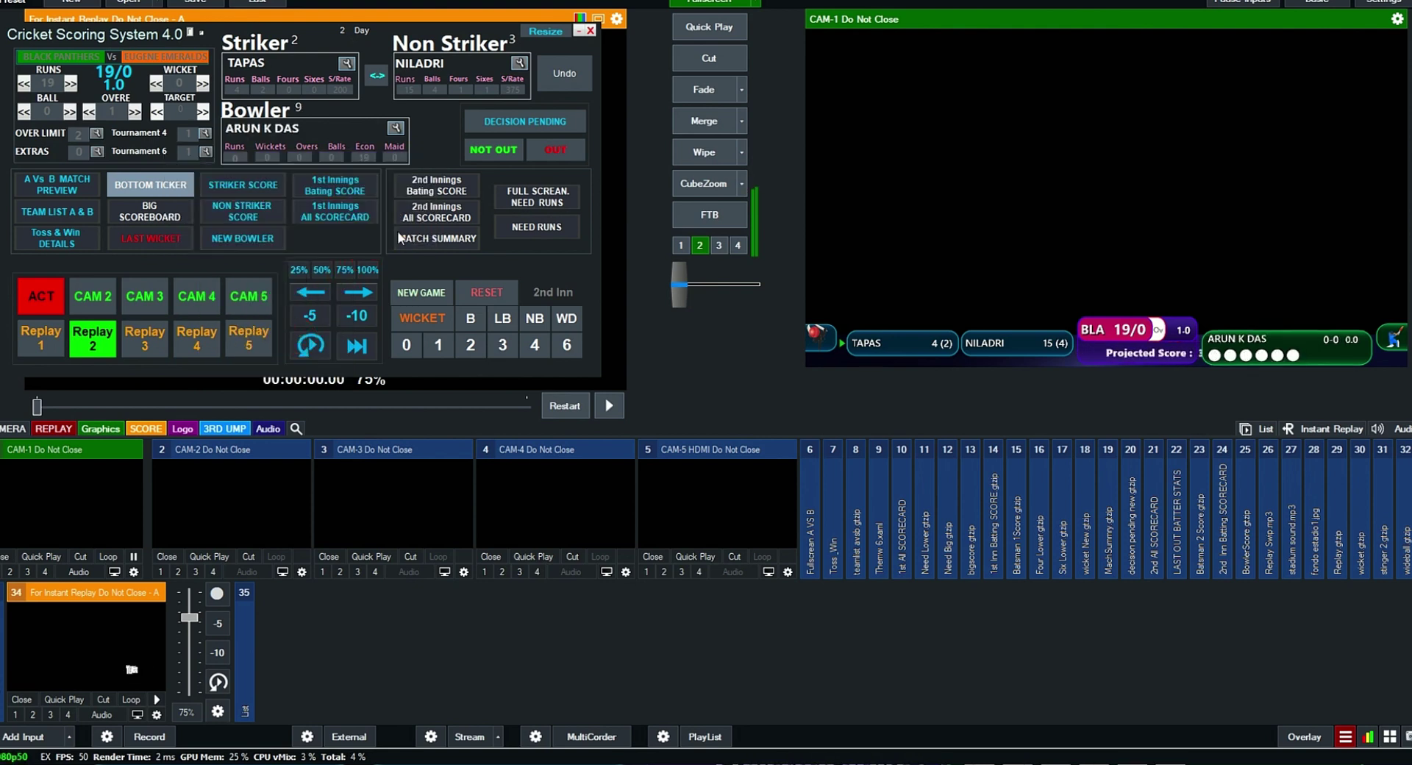
Preview the scoreboard, striker and scorecard graphics, restore the bottom ticker, and score 3 runs
{"action": "left_click", "coordinate": [161, 217]}
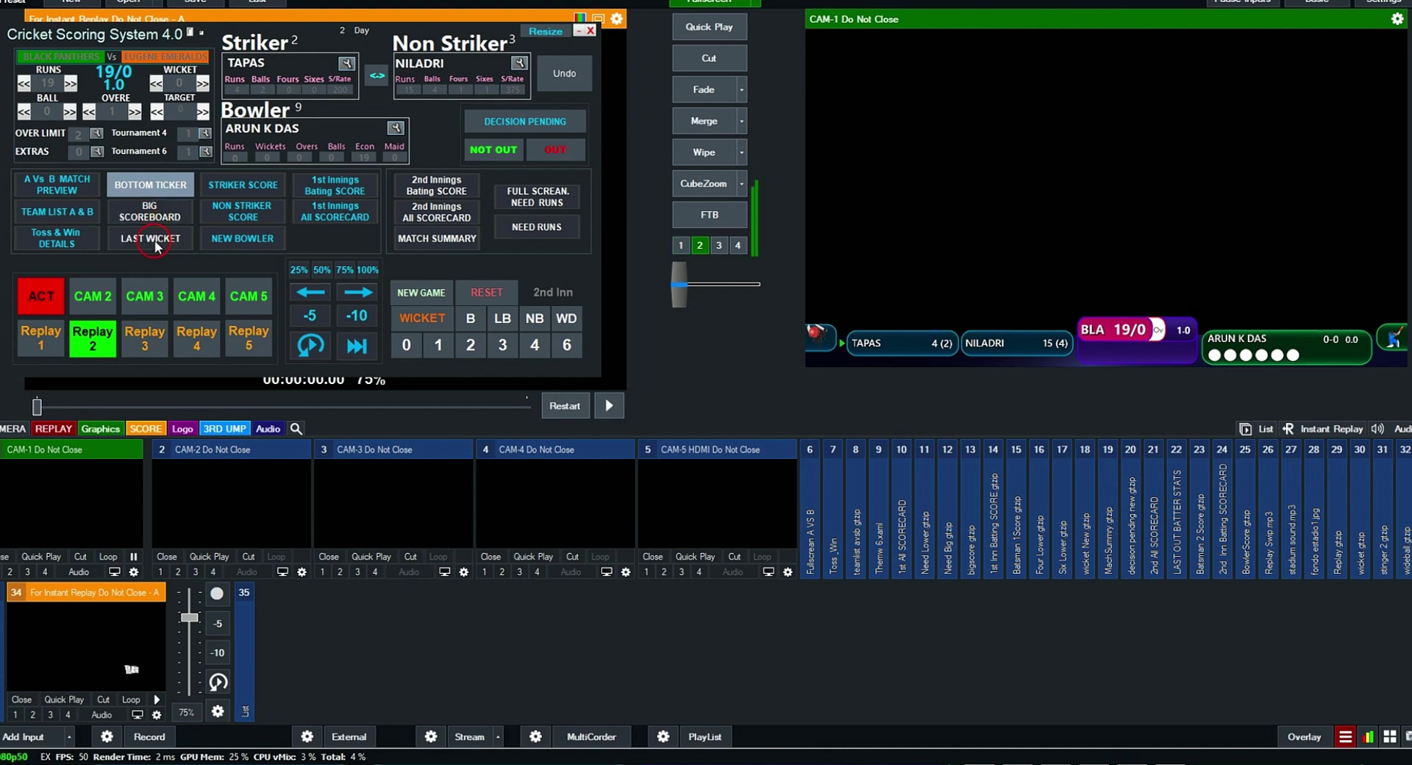
{"action": "left_click", "coordinate": [253, 185]}
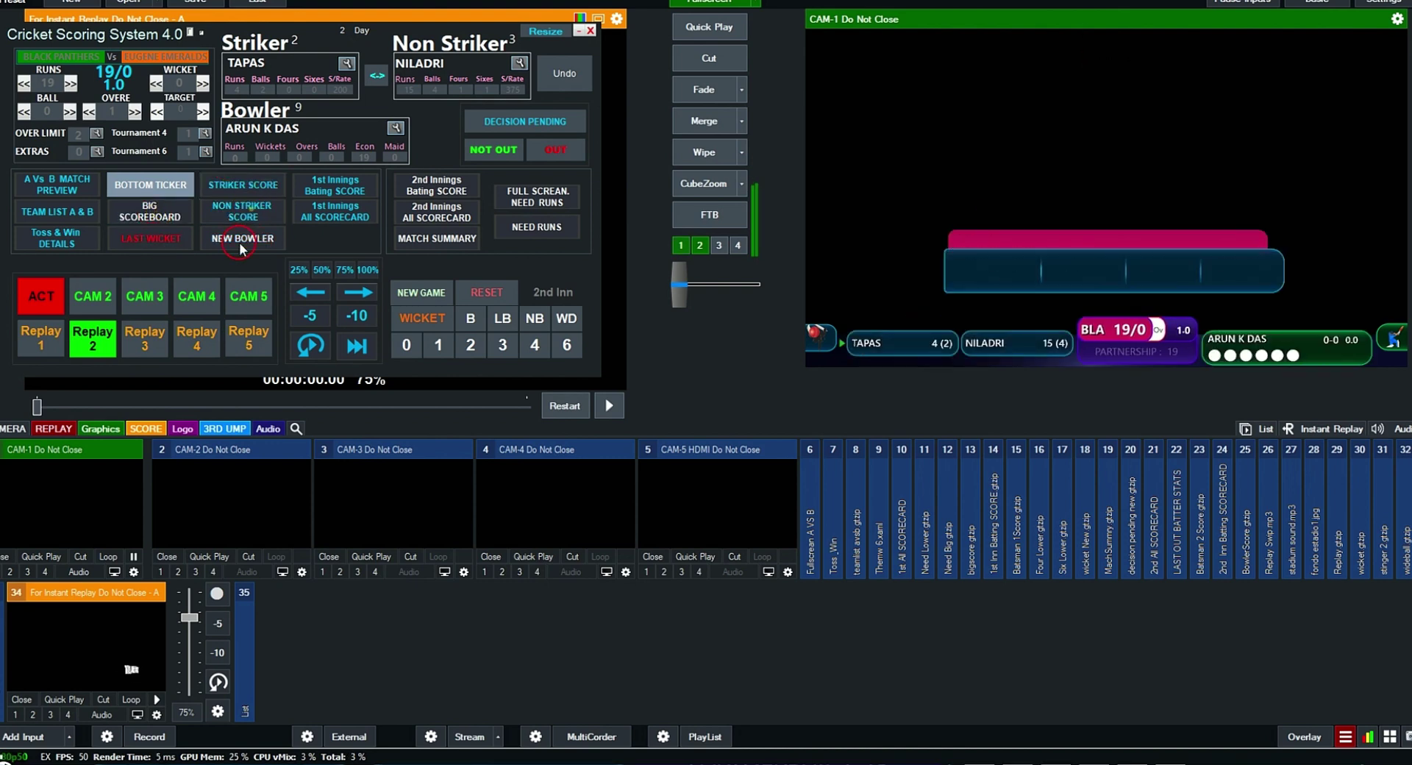
{"action": "left_click", "coordinate": [340, 185]}
{"action": "left_click", "coordinate": [339, 183]}
{"action": "left_click", "coordinate": [335, 211]}
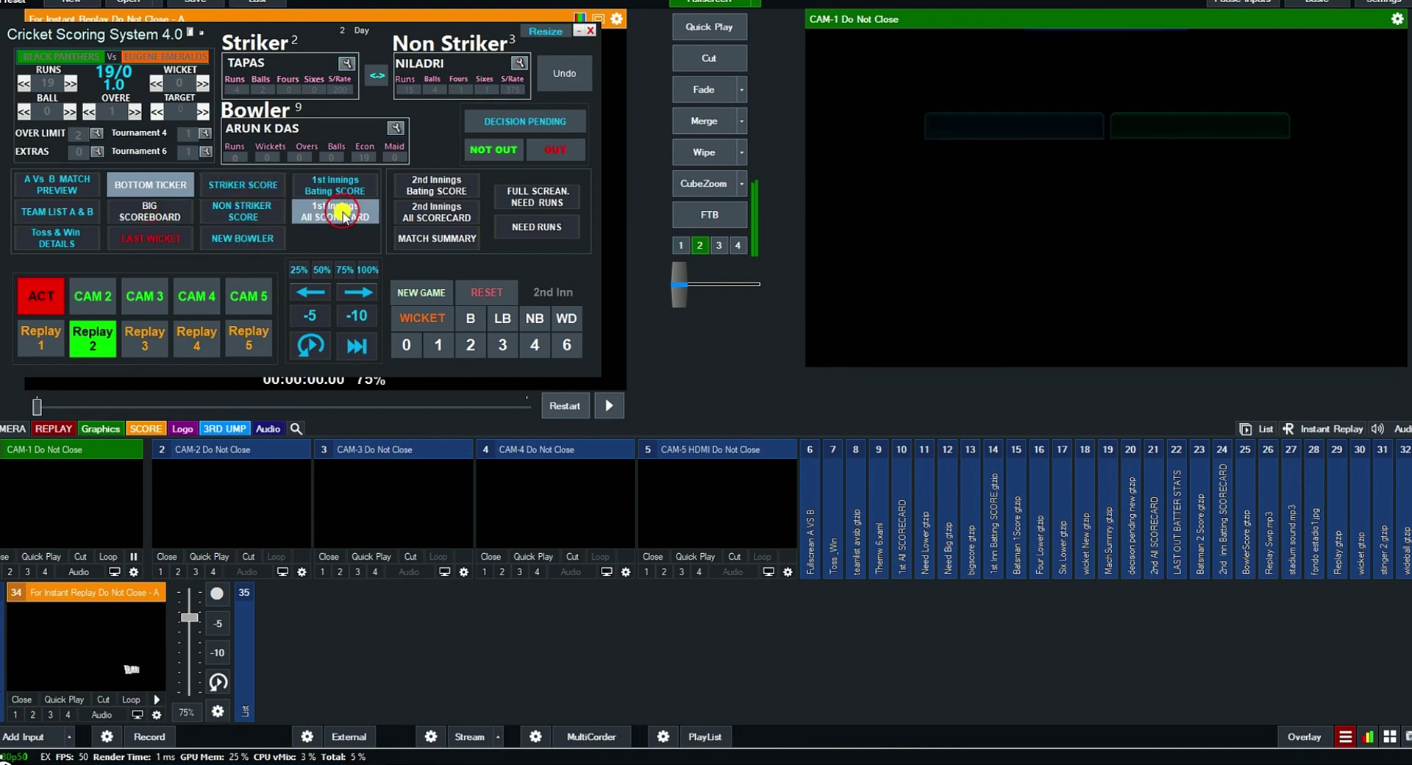
{"action": "left_click", "coordinate": [334, 211]}
{"action": "left_click", "coordinate": [154, 189]}
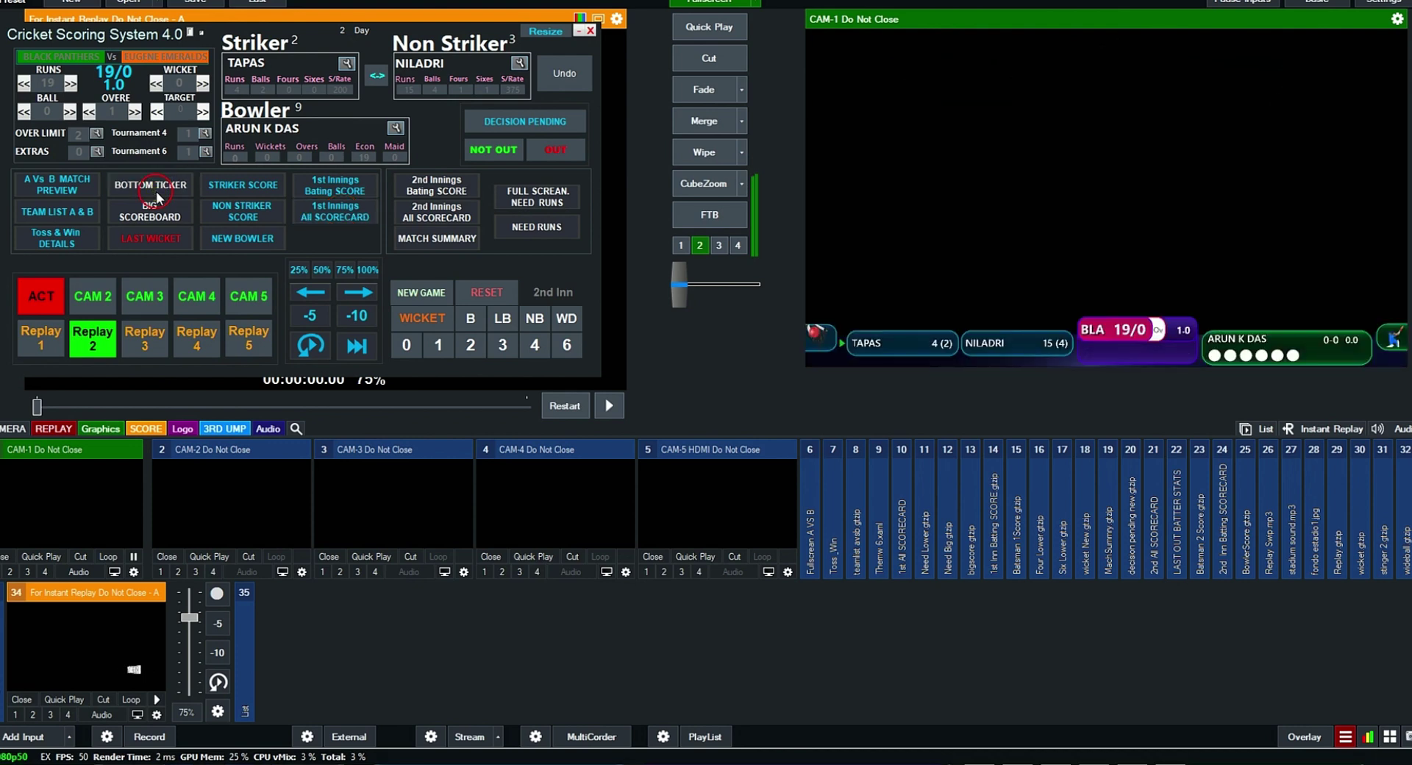
{"action": "left_click", "coordinate": [503, 347]}
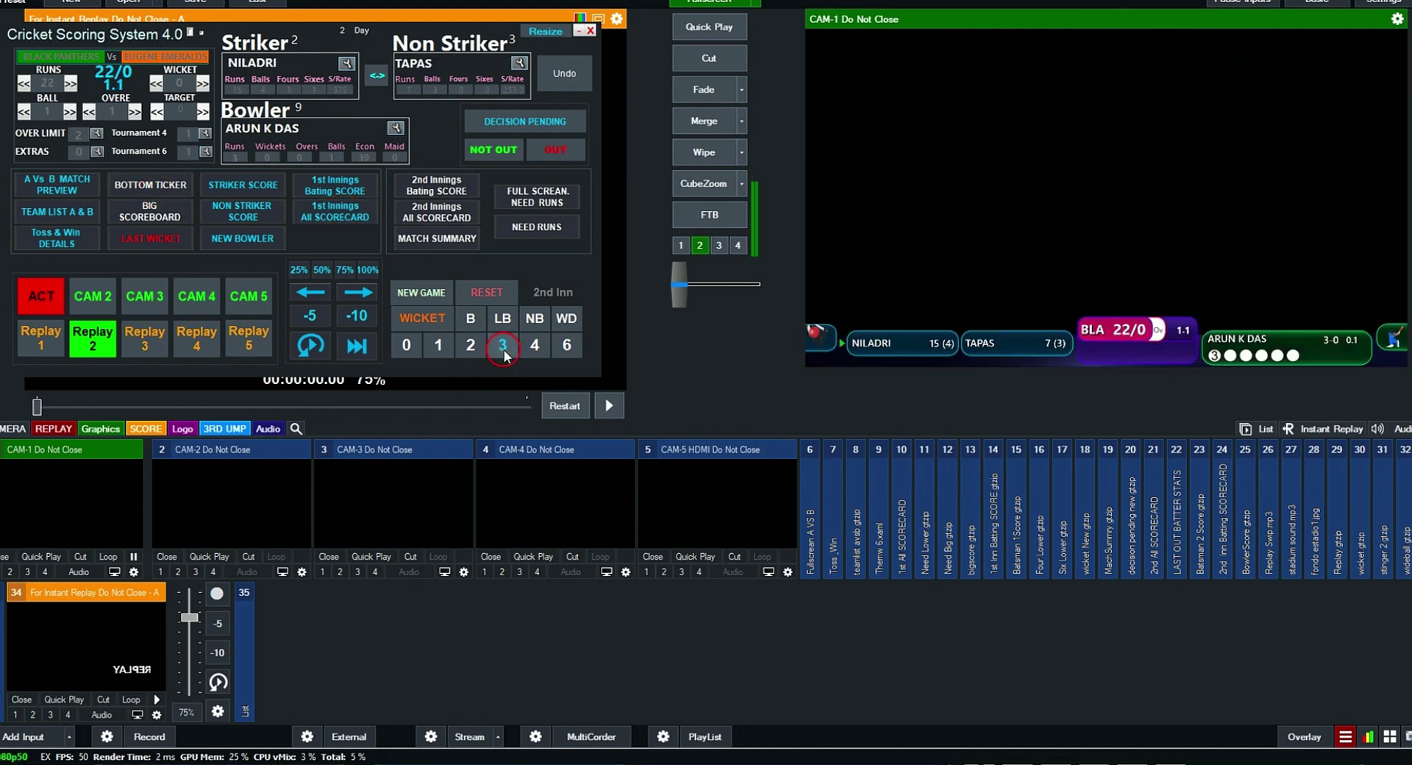
Record a wide delivery with no additional runs
{"action": "left_click", "coordinate": [577, 324]}
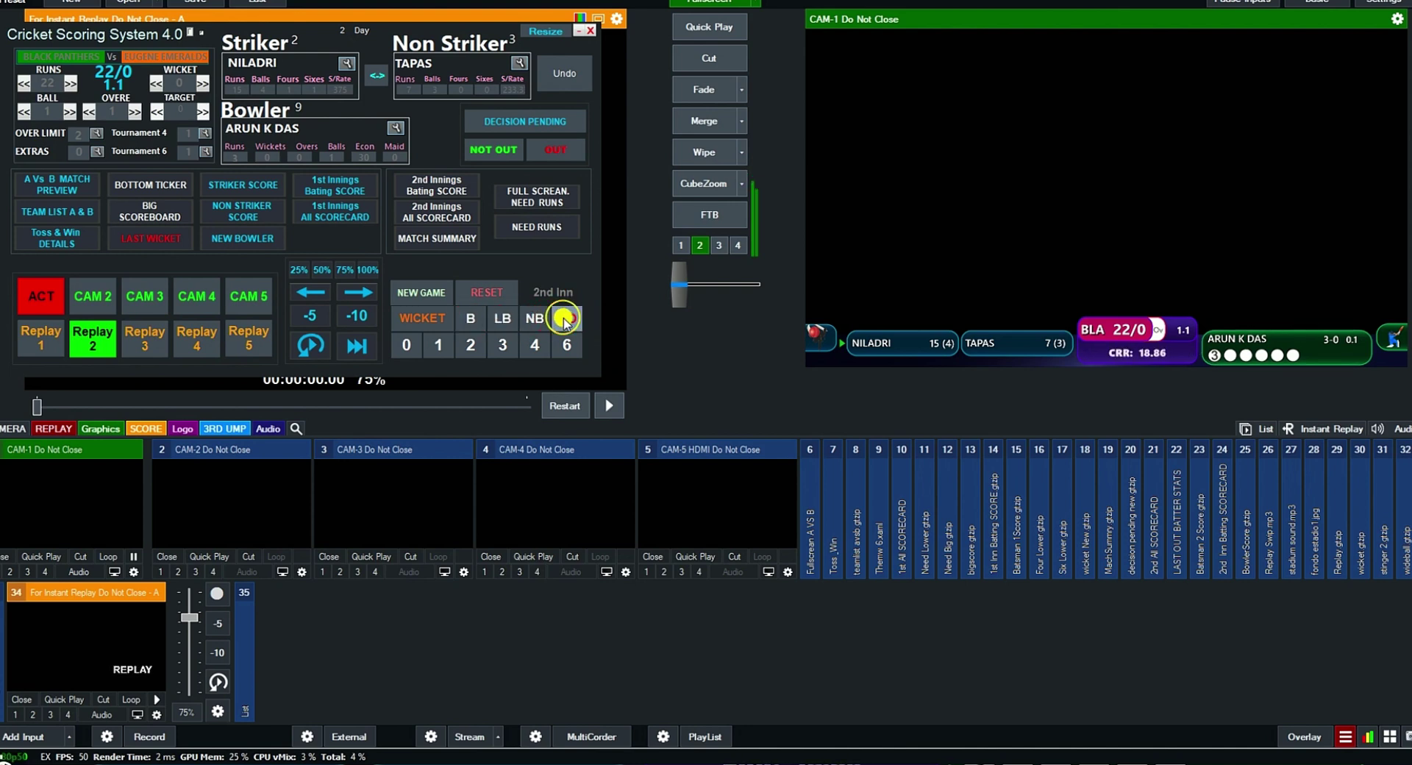
{"action": "left_click", "coordinate": [564, 321]}
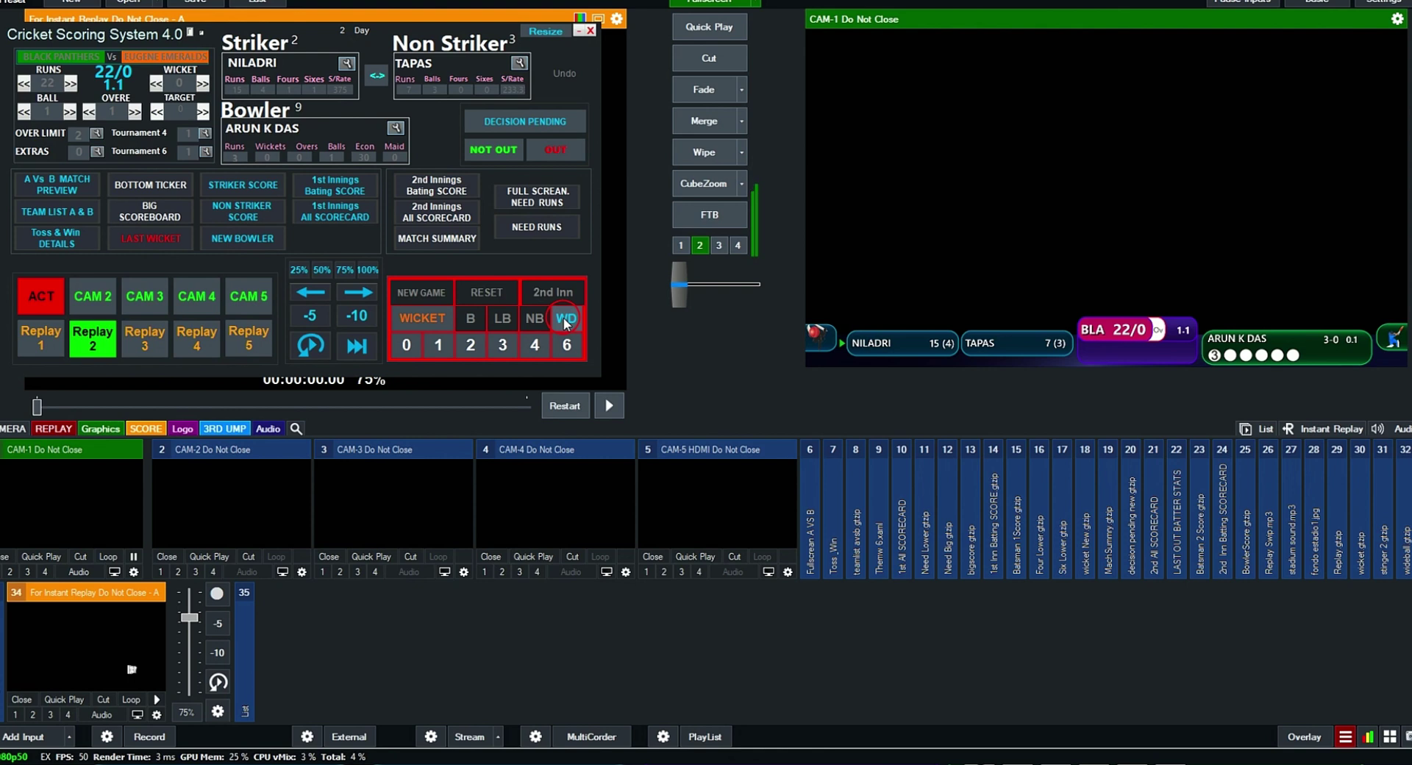
{"action": "left_click", "coordinate": [401, 348]}
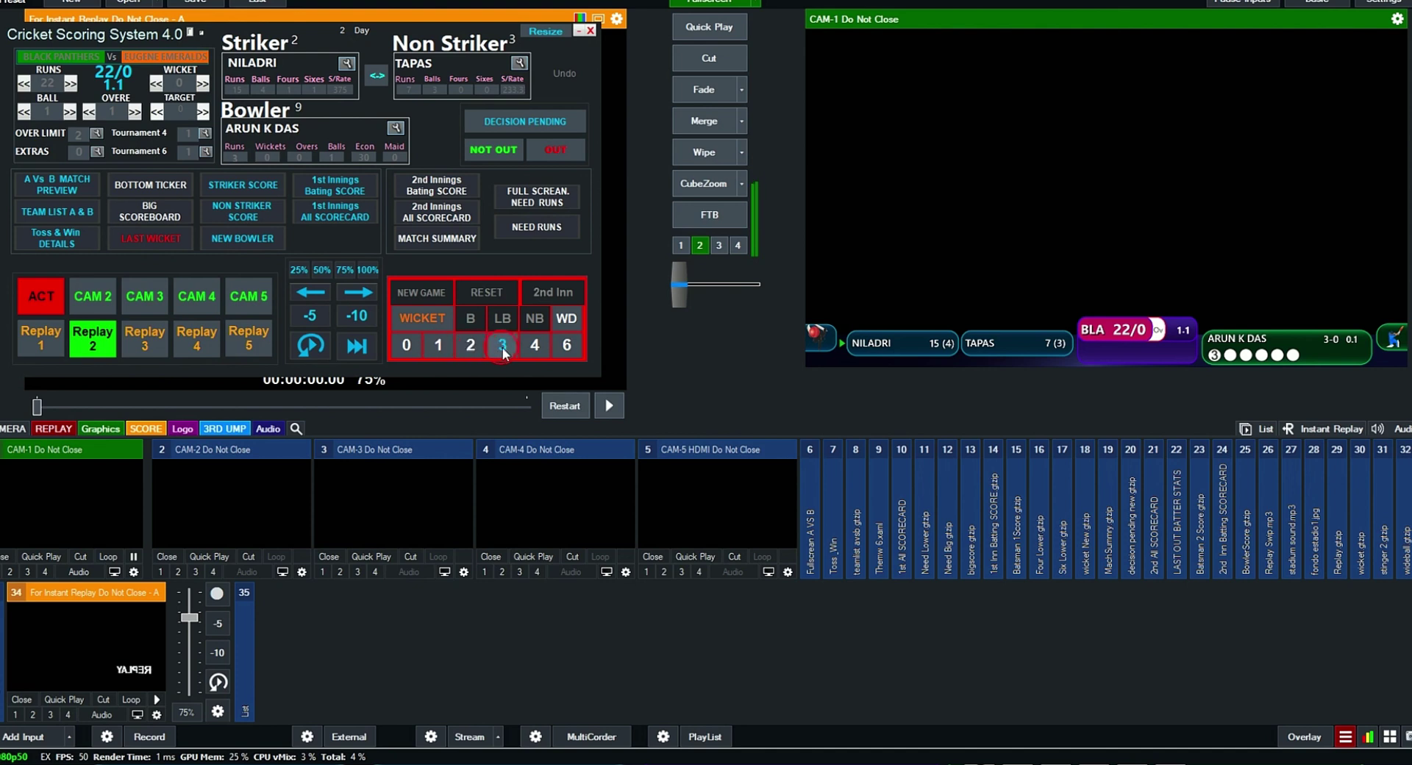
{"action": "left_click", "coordinate": [564, 347]}
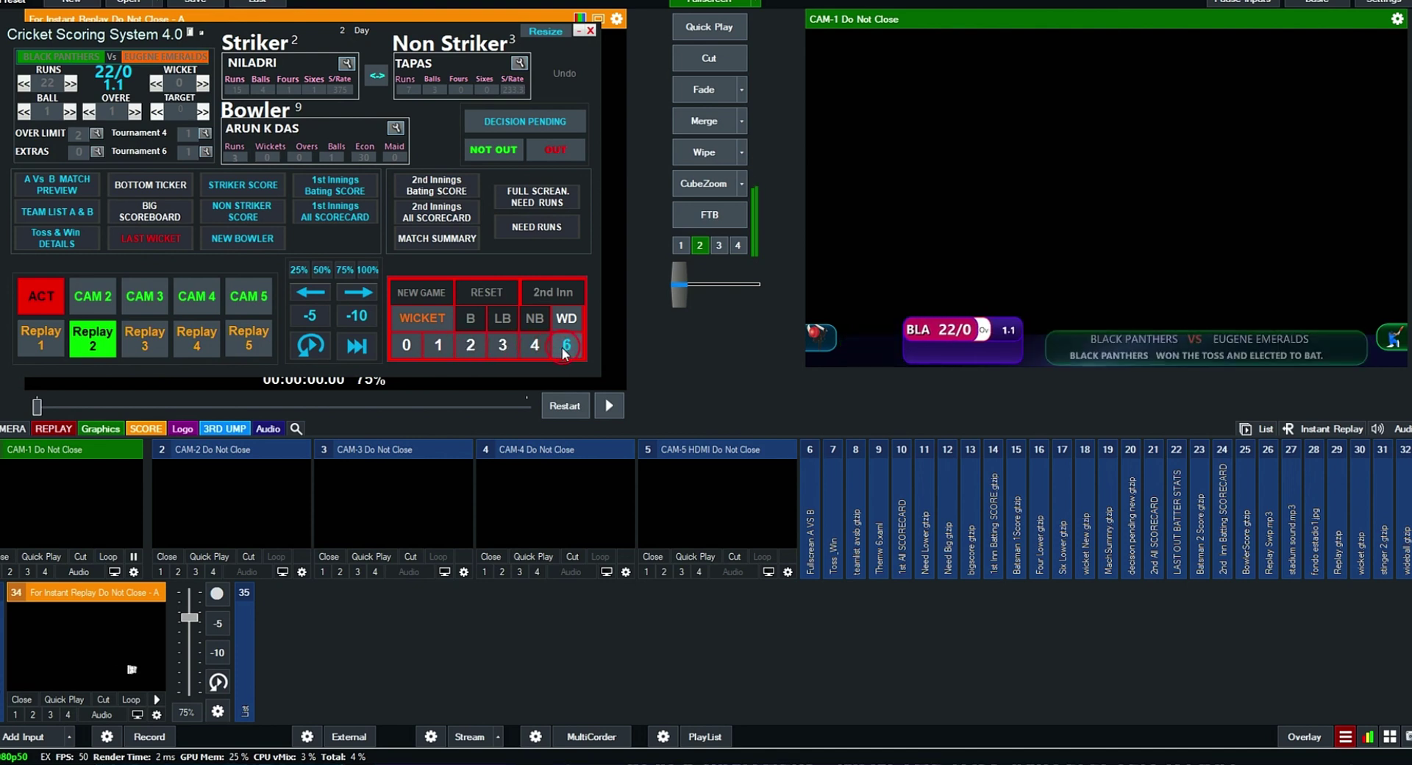
{"action": "left_click", "coordinate": [409, 345]}
Record a single bye to make it 24/0 after 1.2 overs, then start logging a wicket
{"action": "left_click", "coordinate": [528, 324]}
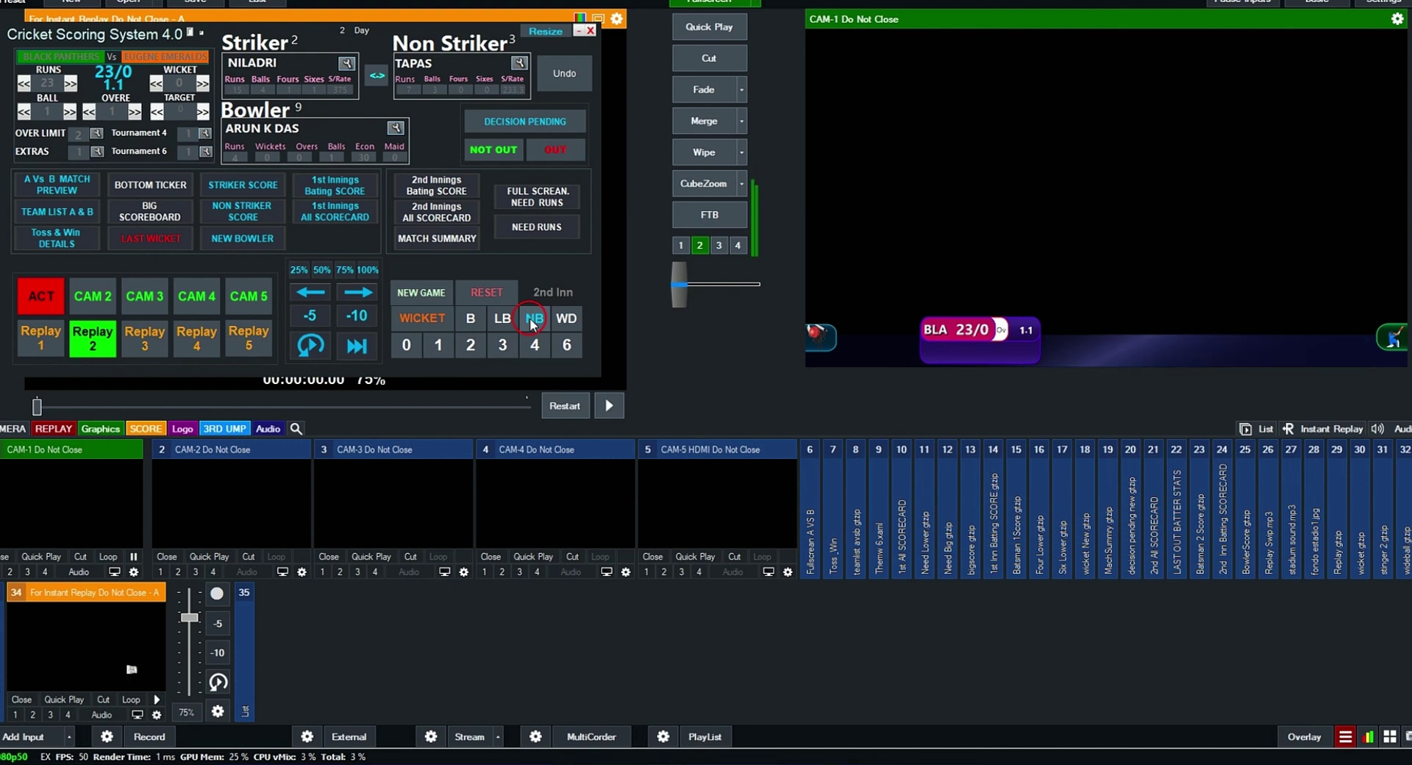
{"action": "left_click", "coordinate": [472, 320]}
{"action": "left_click", "coordinate": [472, 320]}
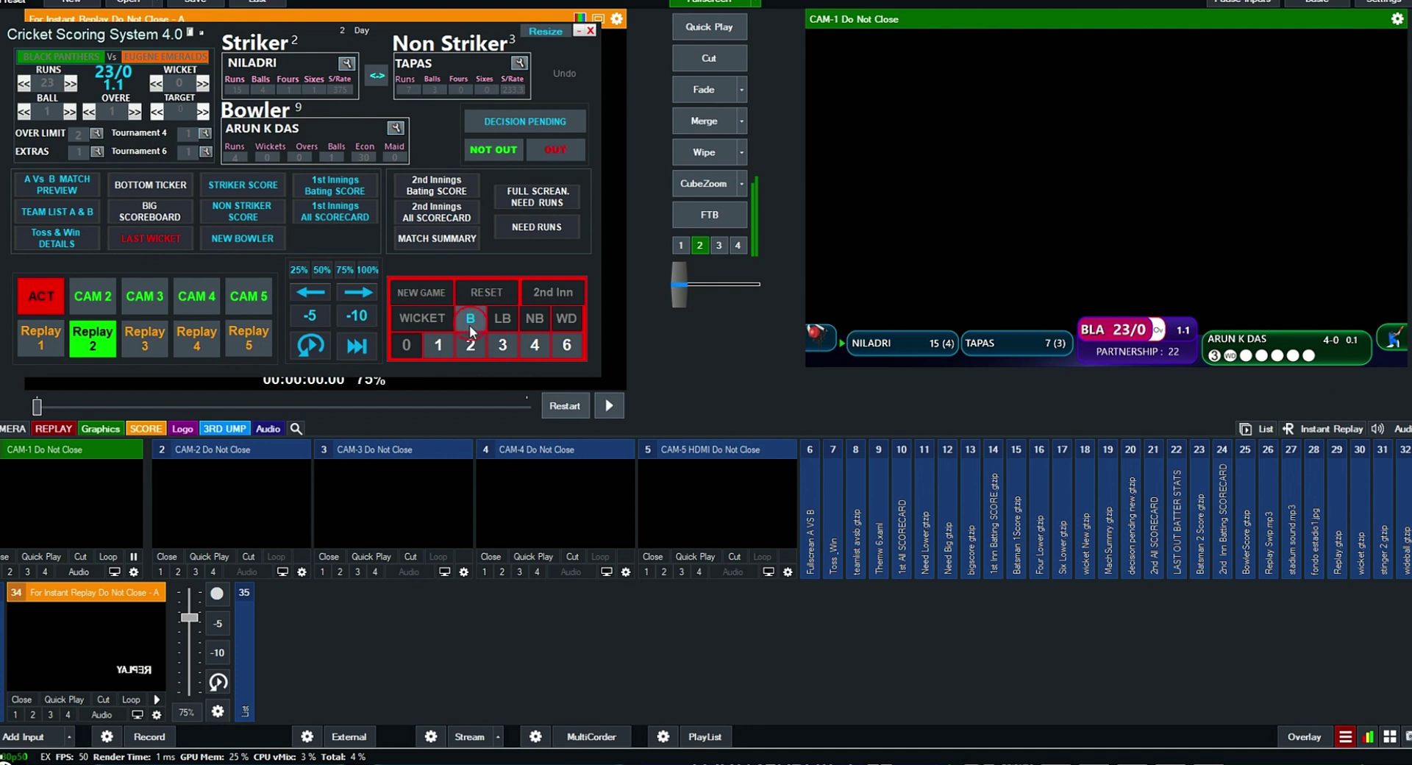
{"action": "left_click", "coordinate": [570, 345]}
{"action": "left_click", "coordinate": [445, 356]}
{"action": "left_click", "coordinate": [500, 346]}
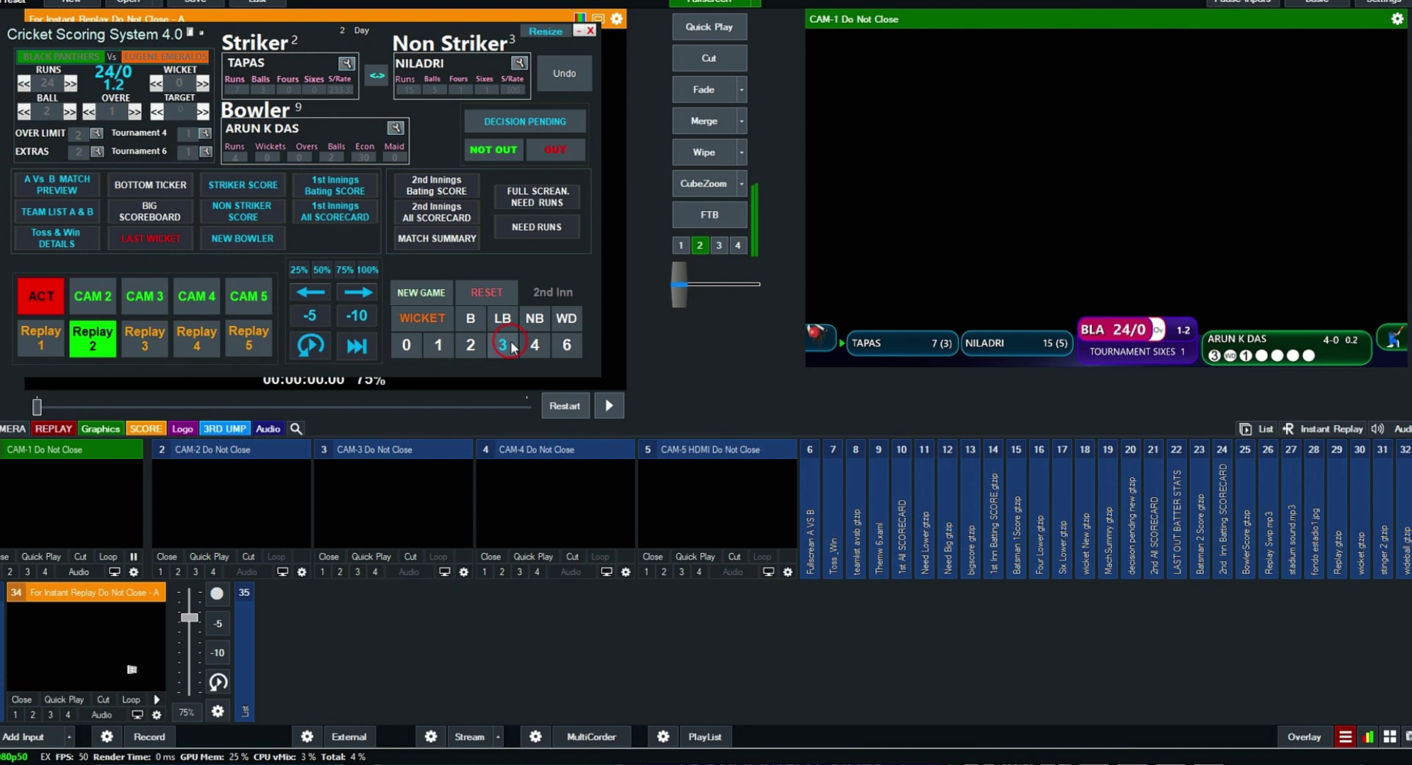
{"action": "left_click", "coordinate": [434, 324]}
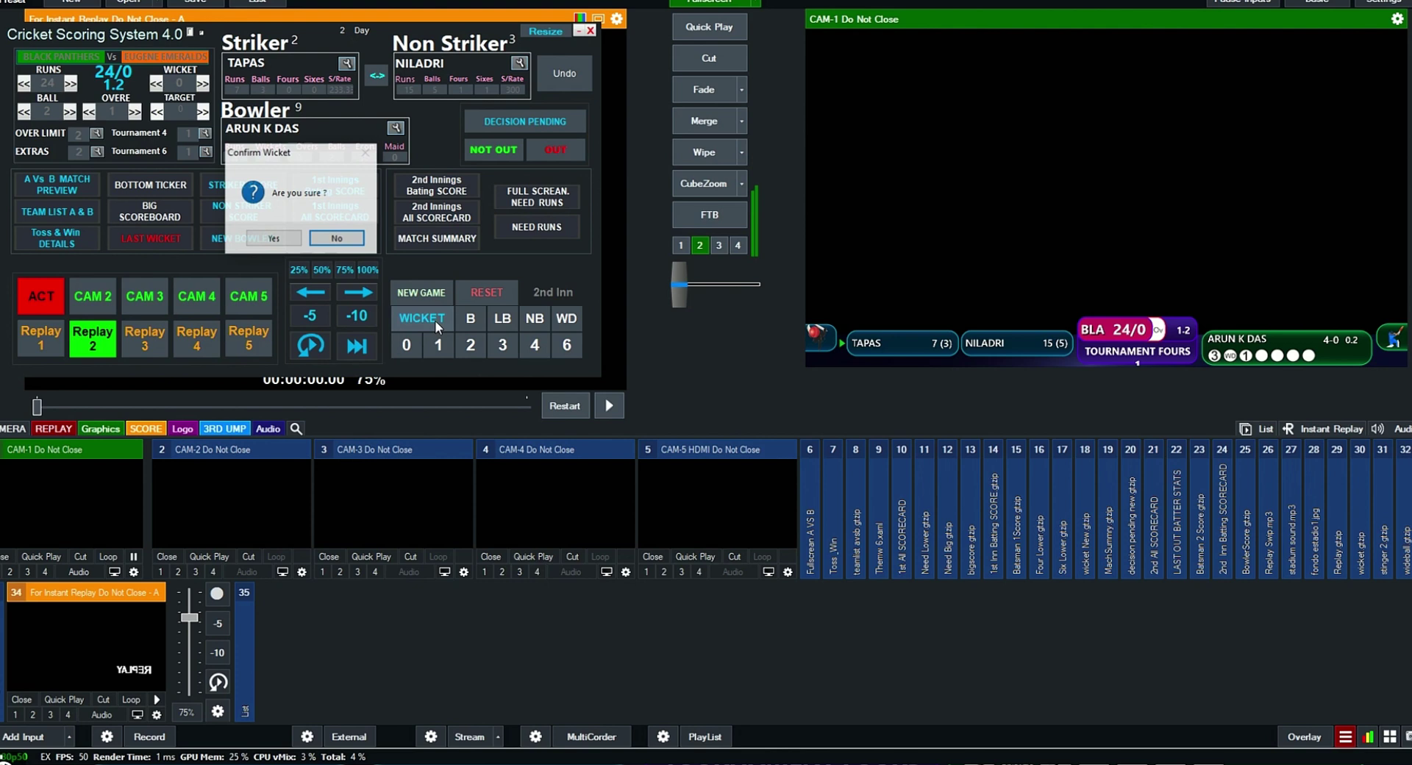
Confirm that a wicket fell and set ROHIT as the fielder
{"action": "left_click", "coordinate": [278, 238]}
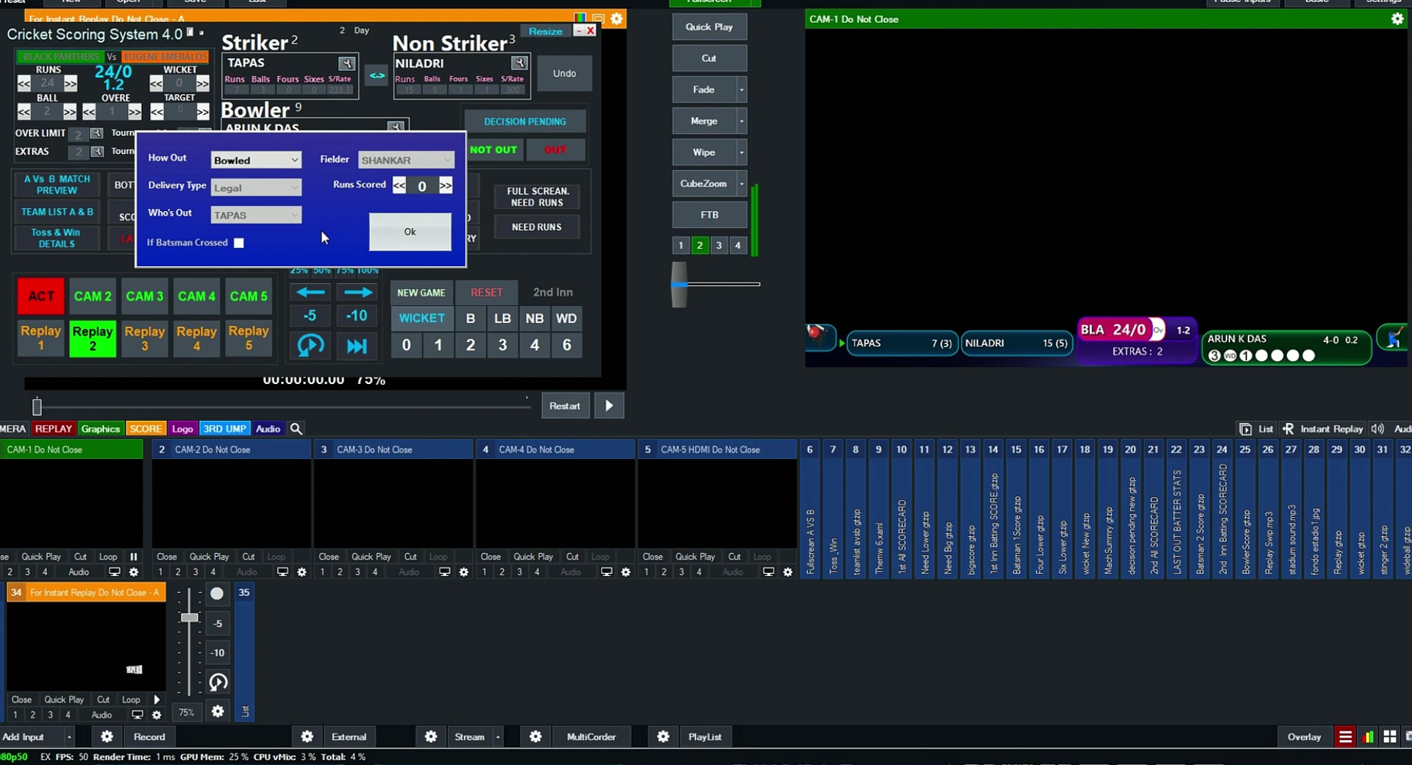
{"action": "left_click", "coordinate": [287, 159]}
{"action": "left_click", "coordinate": [272, 189]}
{"action": "left_click", "coordinate": [405, 159]}
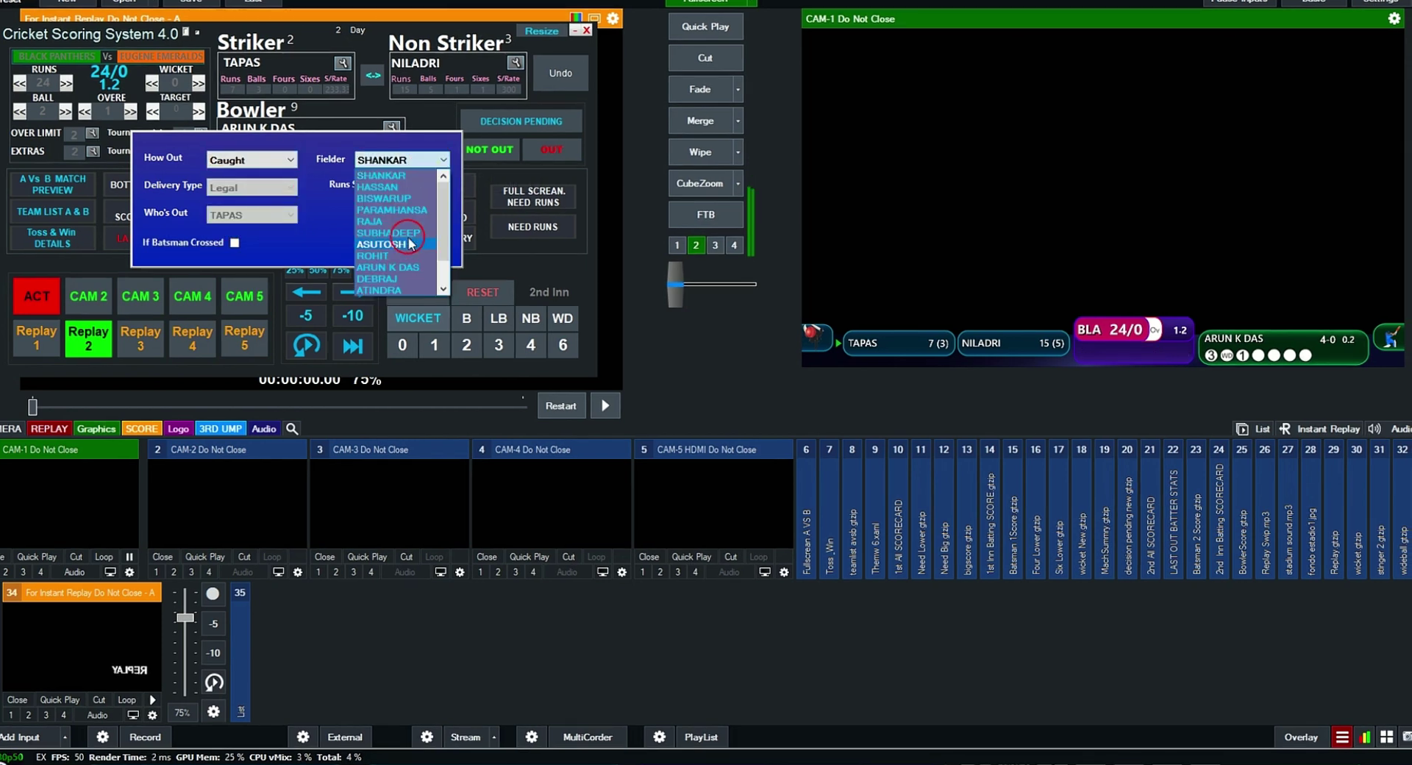
{"action": "left_click", "coordinate": [382, 255]}
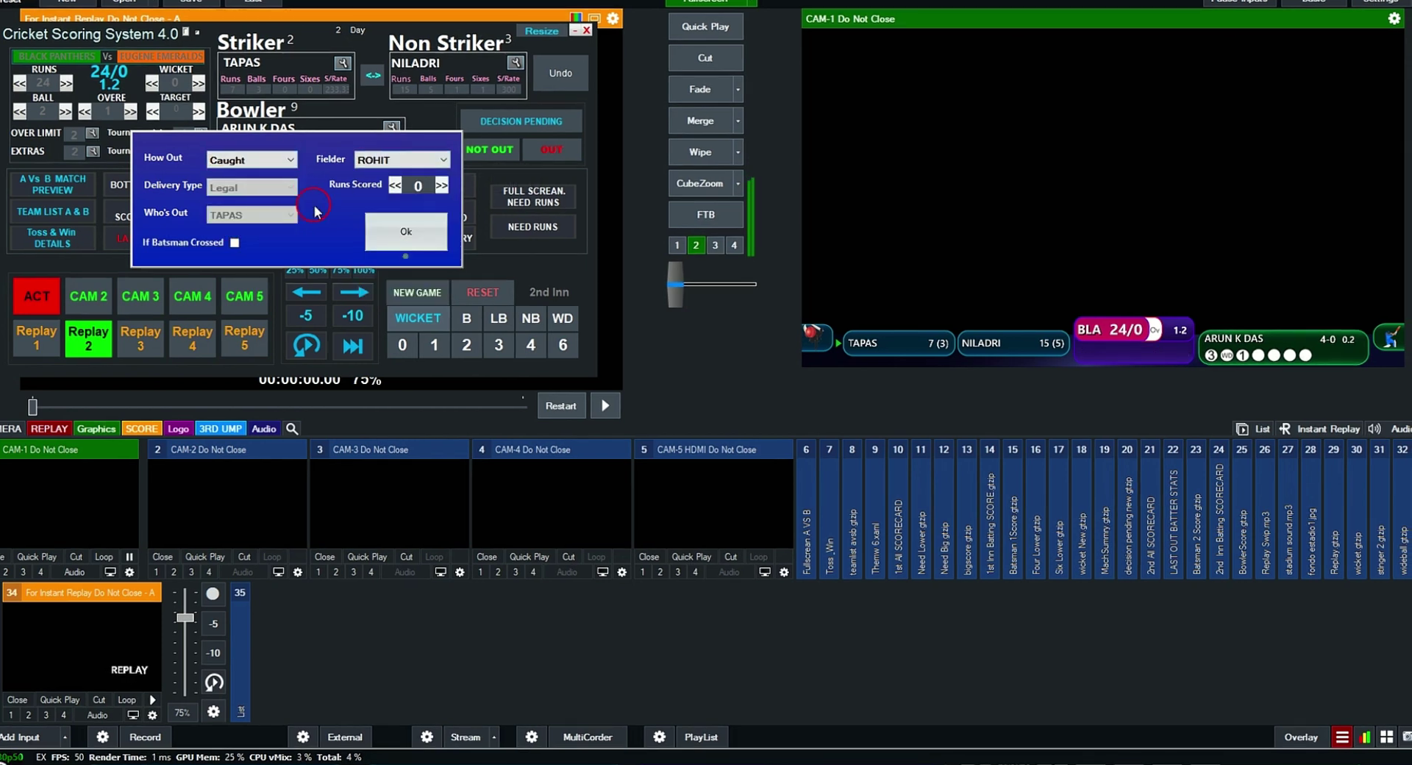
Record NILADRI run out off a wide with 1 run (26/1), then begin choosing the new non-striker
{"action": "left_click", "coordinate": [256, 245]}
{"action": "left_click", "coordinate": [294, 164]}
{"action": "left_click", "coordinate": [287, 222]}
{"action": "left_click", "coordinate": [287, 190]}
{"action": "left_click", "coordinate": [287, 220]}
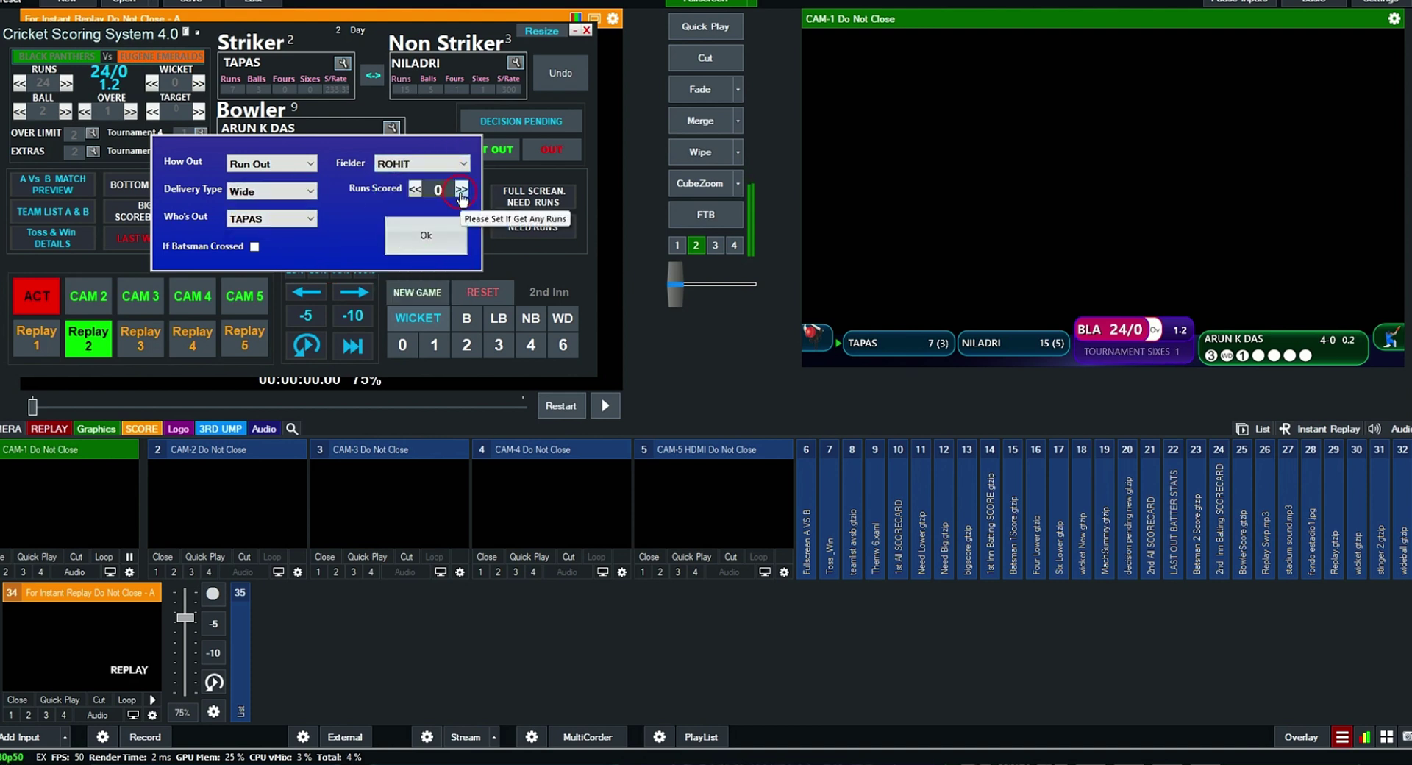
{"action": "left_click", "coordinate": [272, 218]}
{"action": "left_click", "coordinate": [250, 245]}
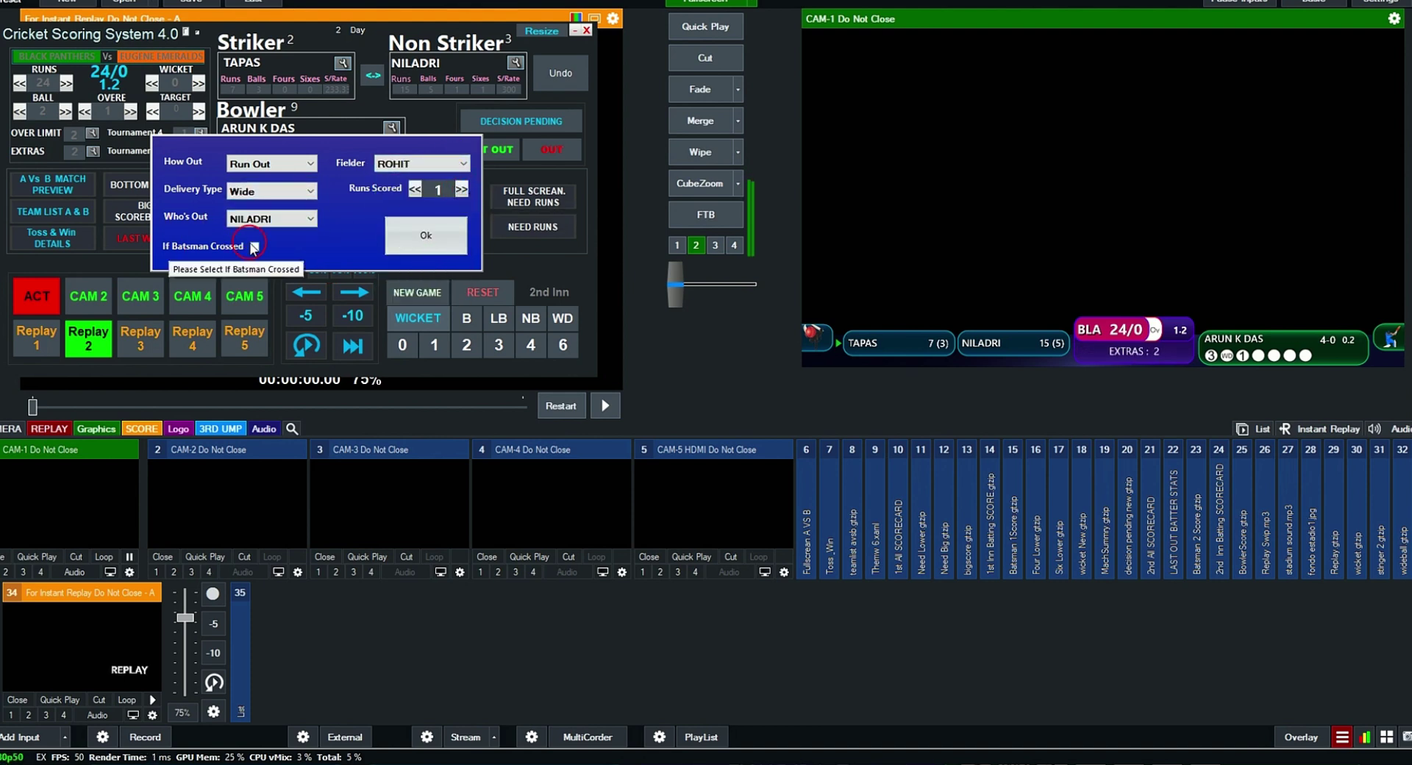
{"action": "left_click", "coordinate": [419, 236]}
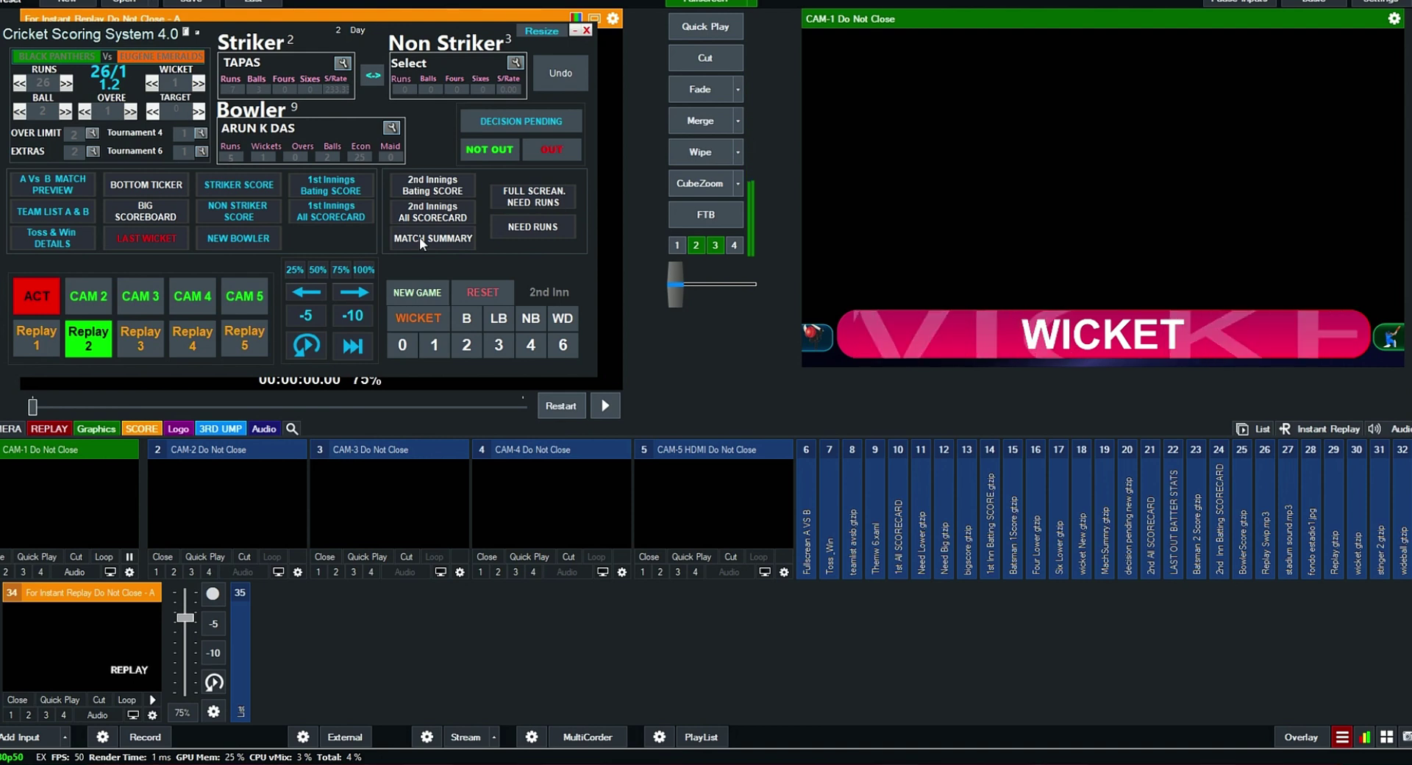
{"action": "left_click", "coordinate": [516, 64]}
{"action": "left_click", "coordinate": [303, 189]}
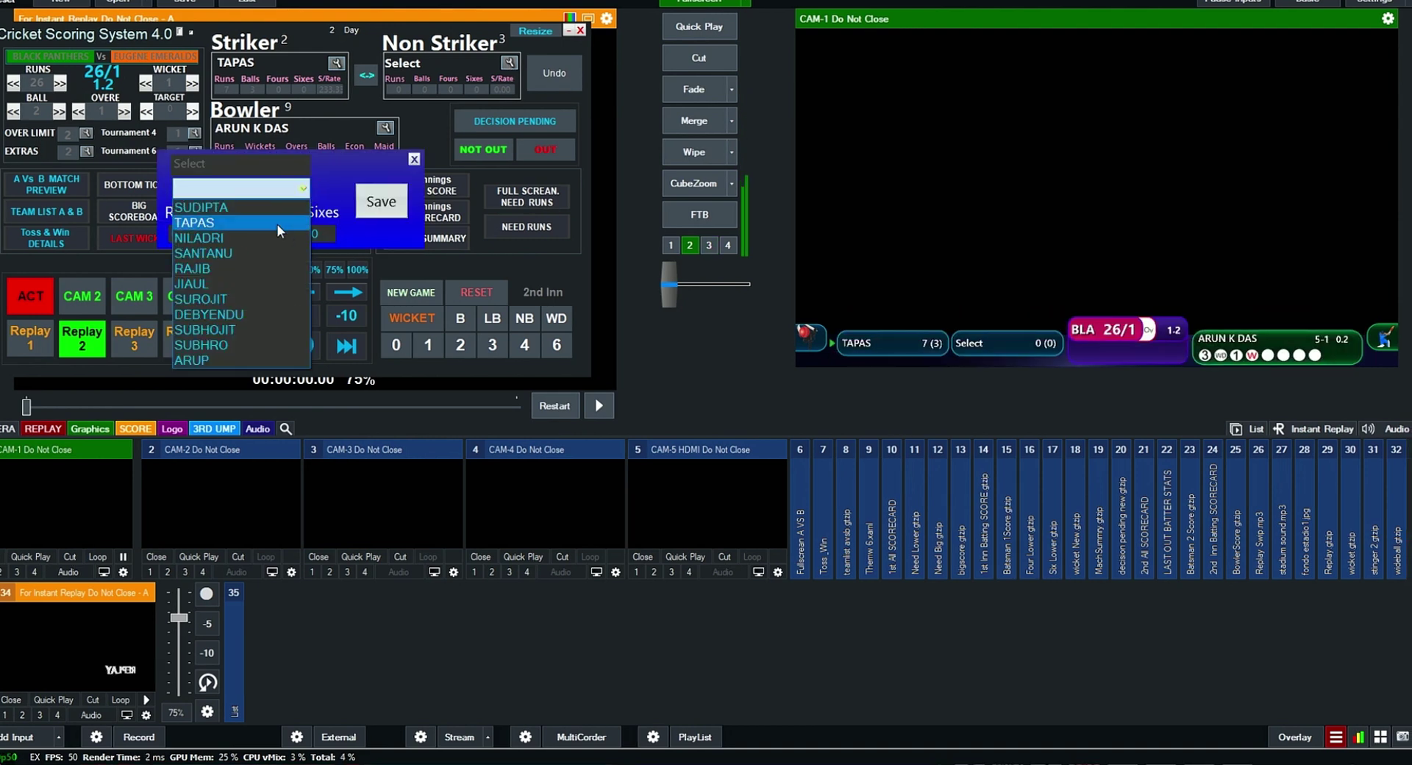
Save RAJIB as the non-striker and swap the striker and non-striker twice
{"action": "left_click", "coordinate": [254, 267]}
{"action": "left_click", "coordinate": [381, 201]}
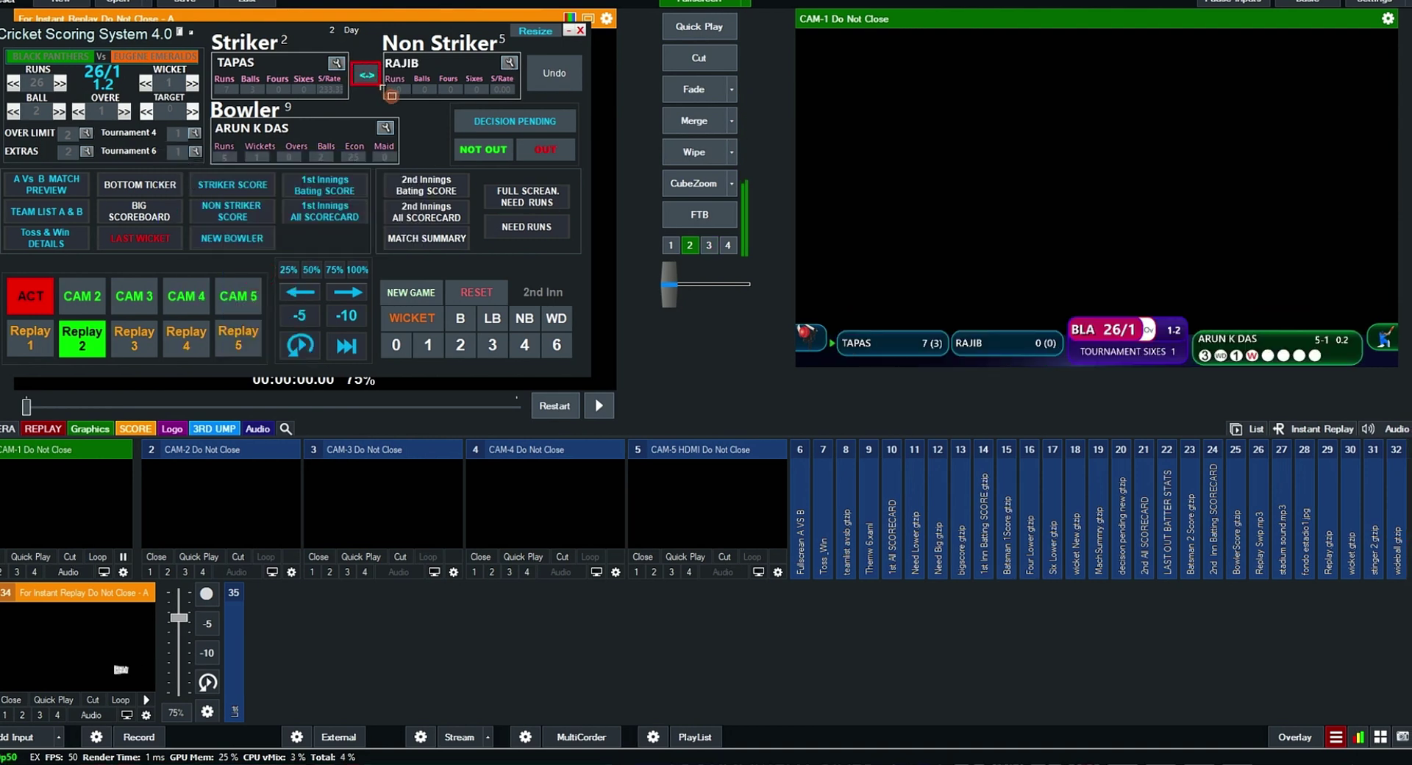
{"action": "left_click", "coordinate": [368, 77]}
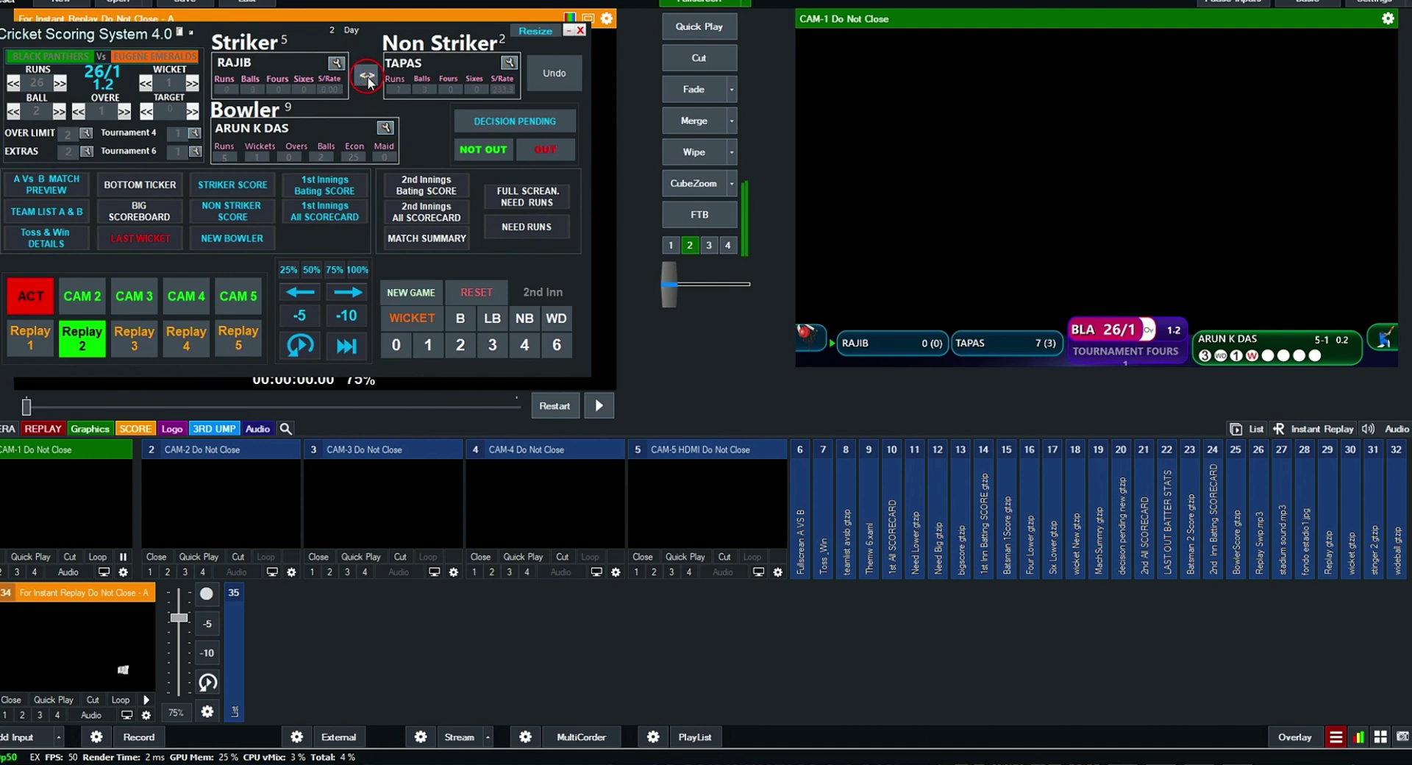
{"action": "left_click", "coordinate": [368, 76]}
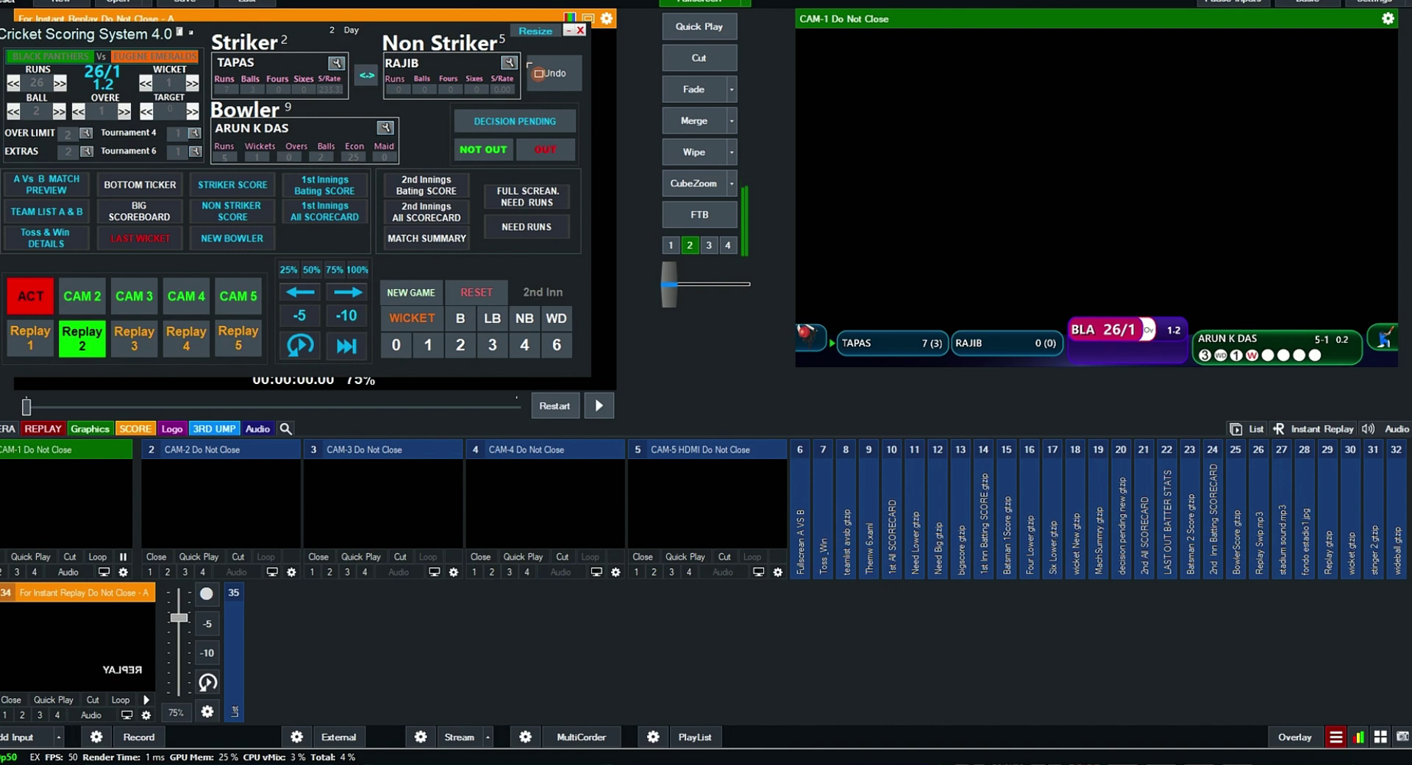
Undo the run-out, then score the remaining balls including a four to finish at 36/0 after 2 overs
{"action": "left_click_drag", "start_coordinate": [547, 87], "coordinate": [594, 105]}
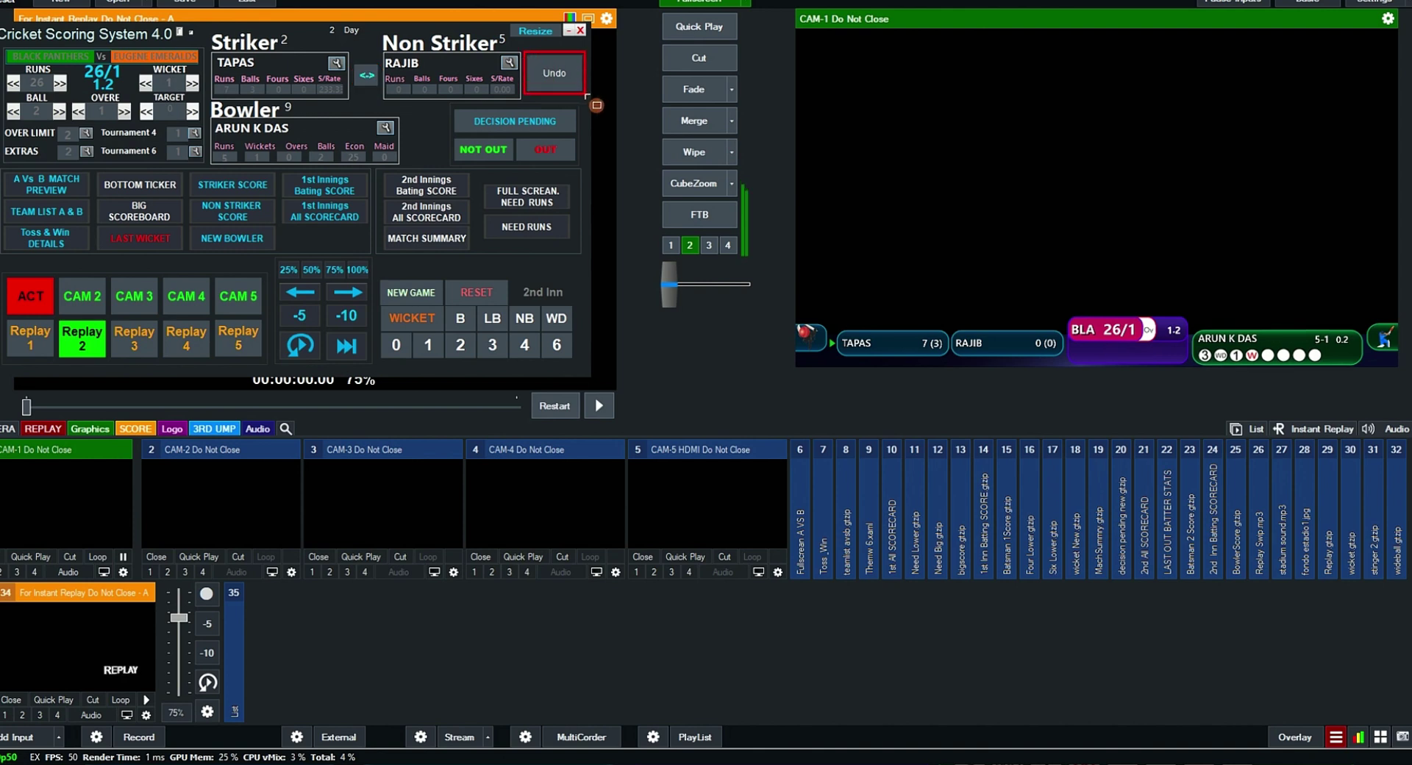
{"action": "left_click", "coordinate": [552, 76]}
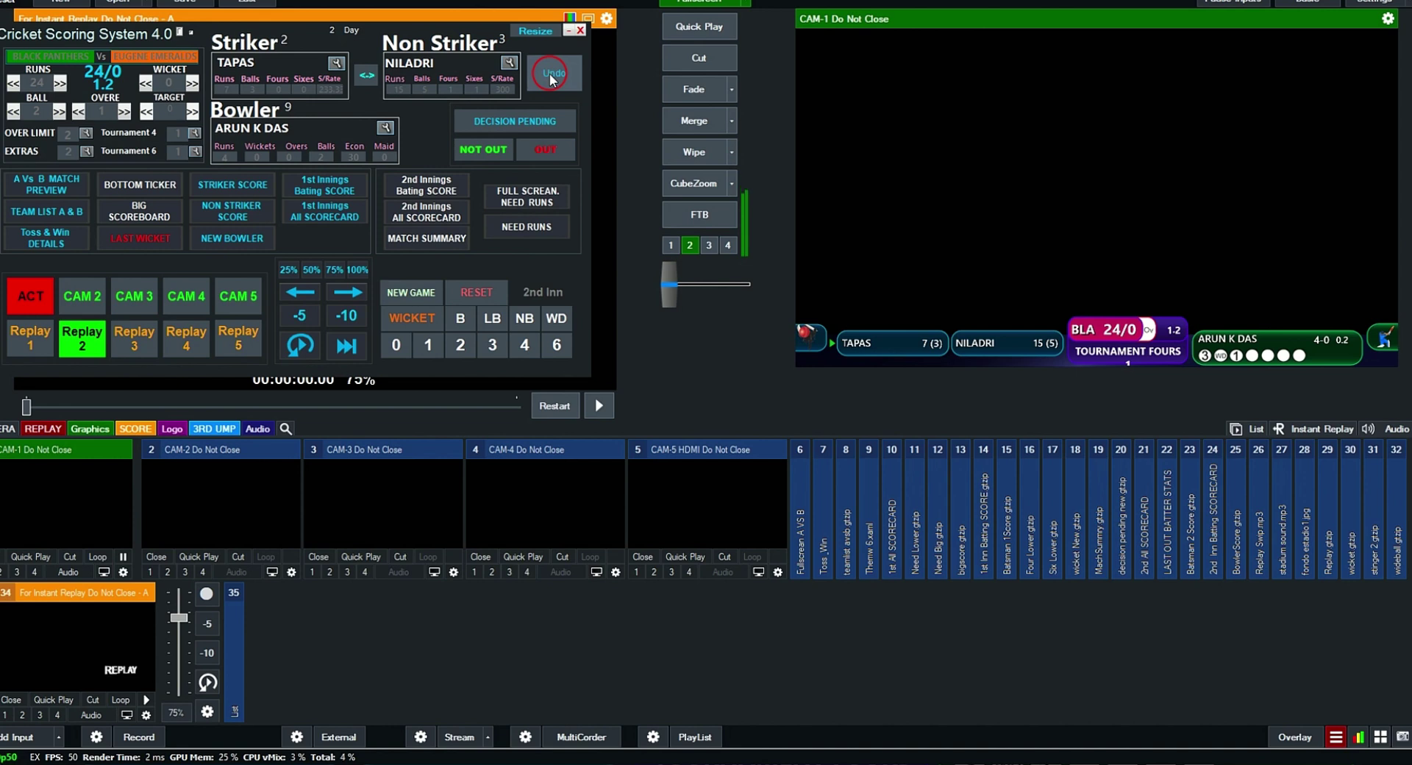
{"action": "left_click", "coordinate": [460, 345]}
{"action": "left_click", "coordinate": [492, 345]}
{"action": "left_click", "coordinate": [522, 351]}
{"action": "left_click", "coordinate": [491, 346]}
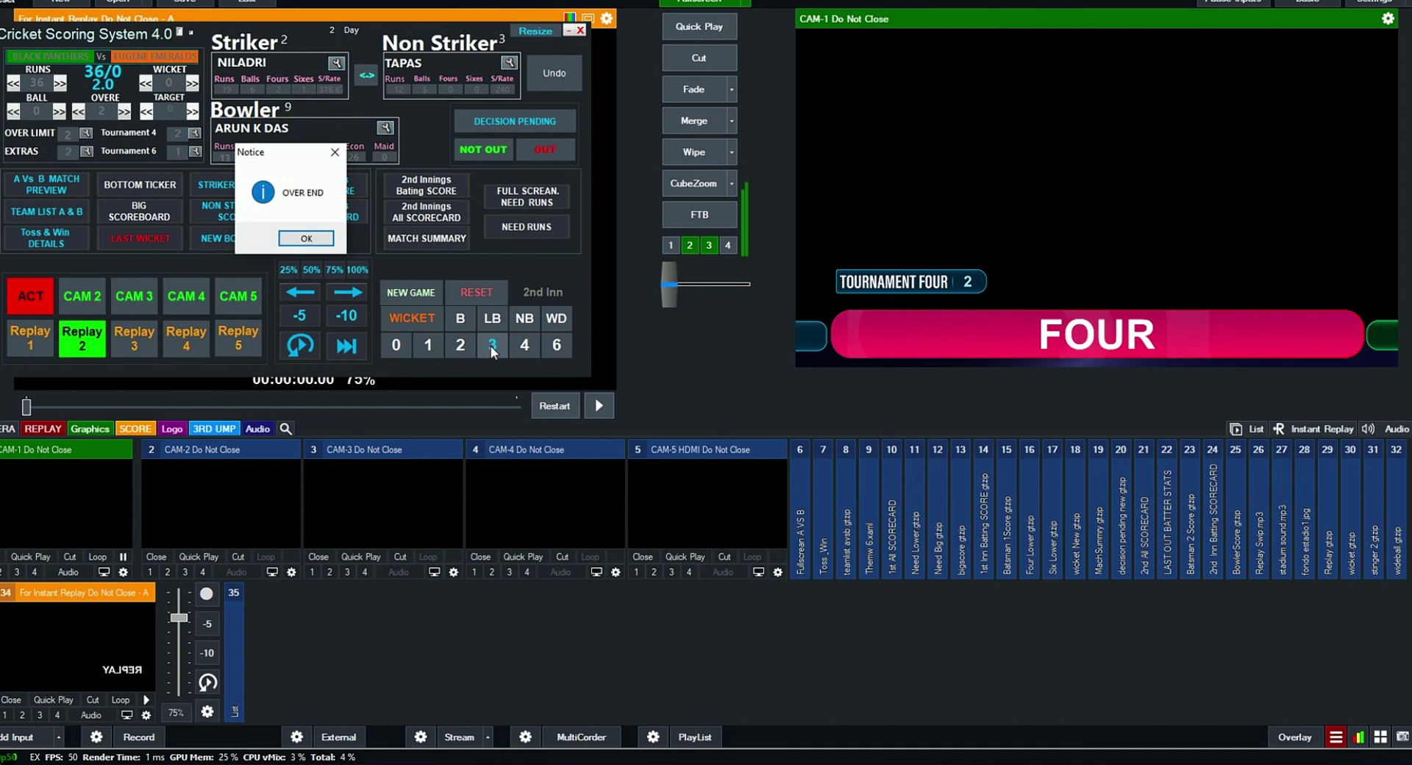
{"action": "left_click", "coordinate": [306, 238]}
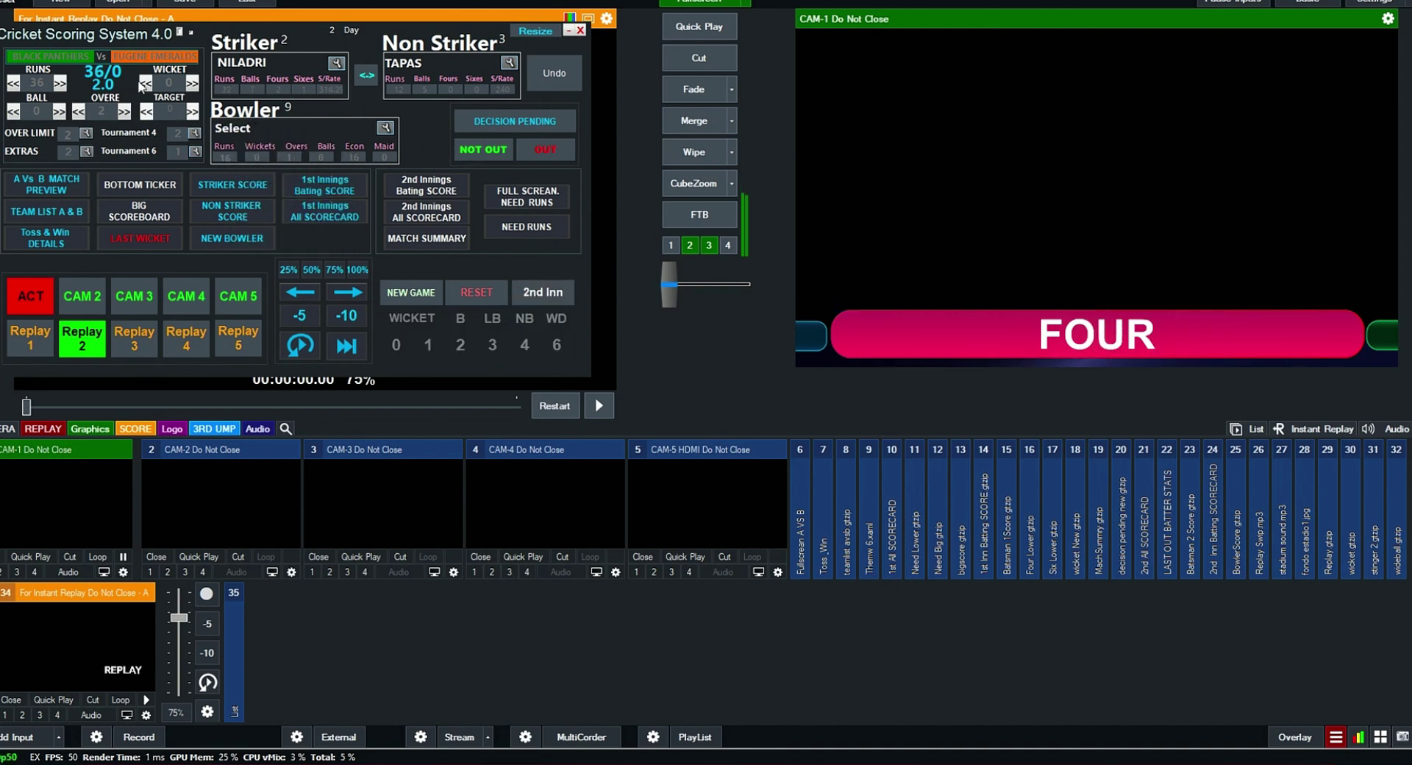